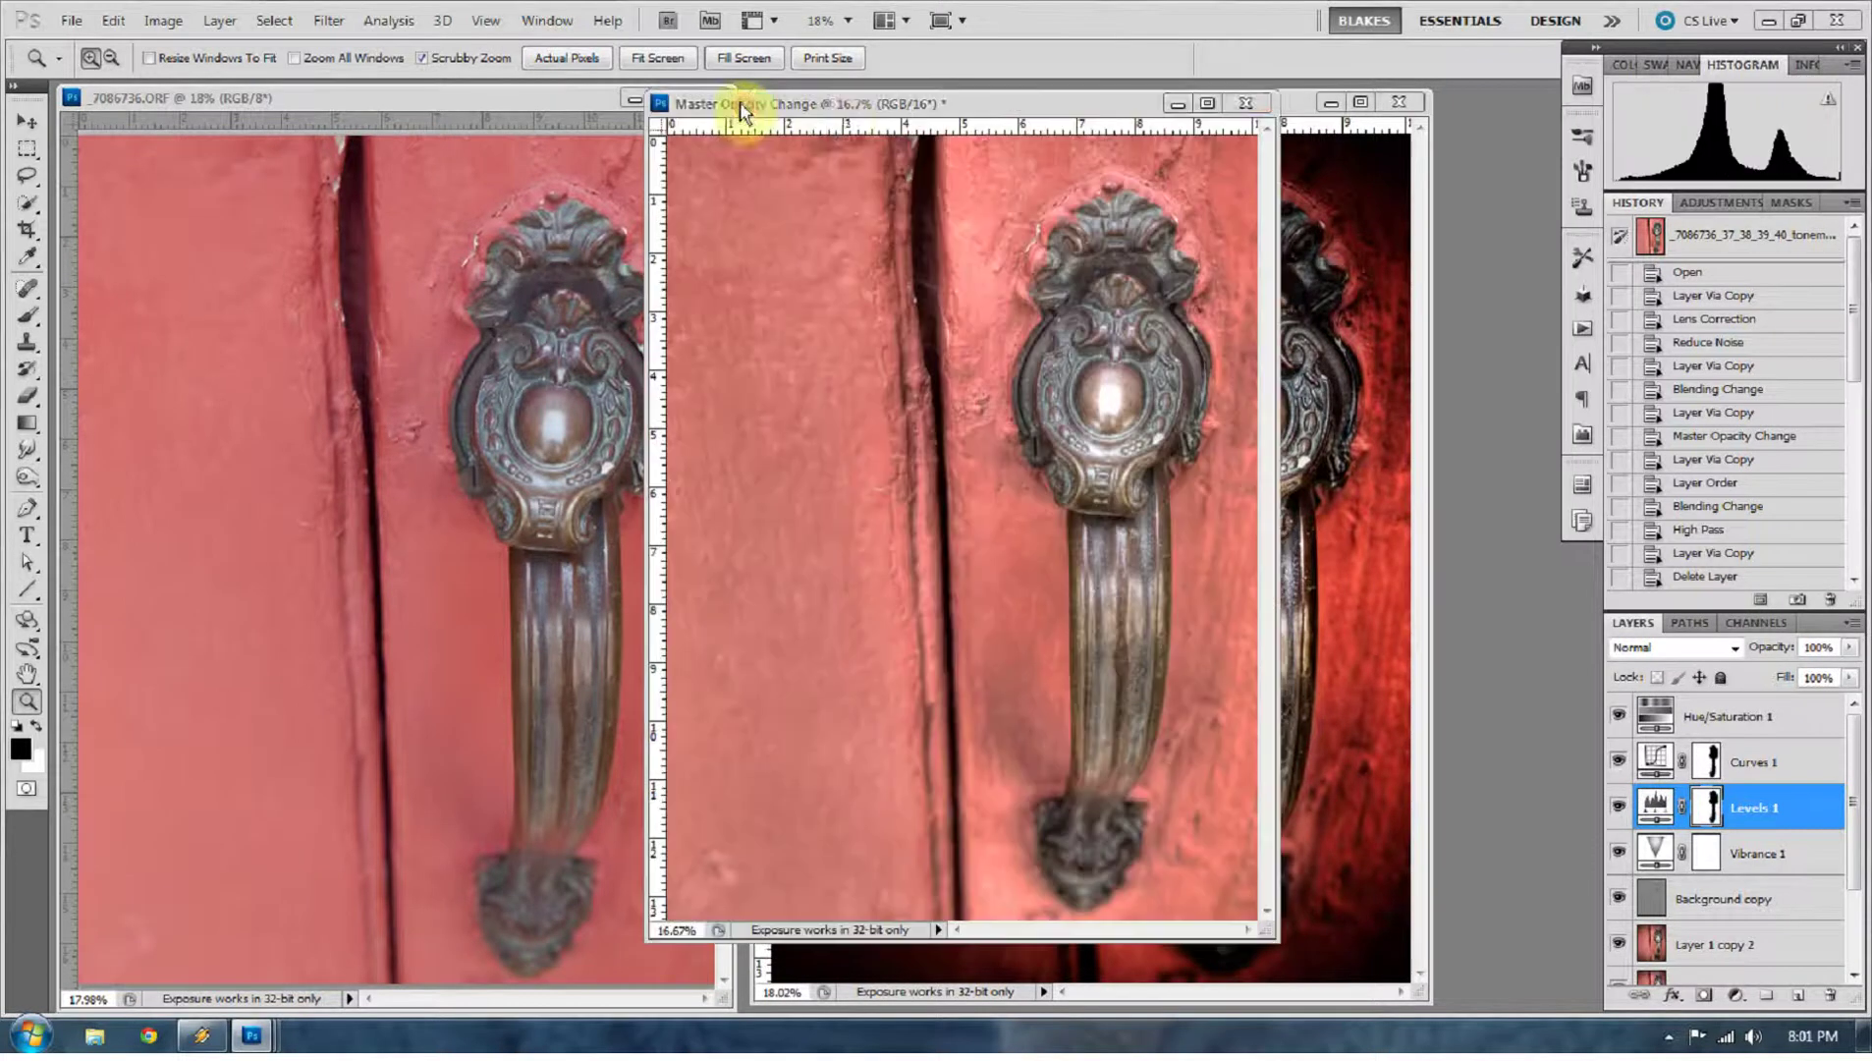
Move the Master Opacity Change window aside and minimize the tonemapped and ORF document windows
{"action": "mouse_move", "coordinate": [825, 112]}
{"action": "left_mouse_down"}
{"action": "mouse_move", "coordinate": [739, 137]}
{"action": "mouse_move", "coordinate": [840, 128]}
{"action": "left_mouse_up"}
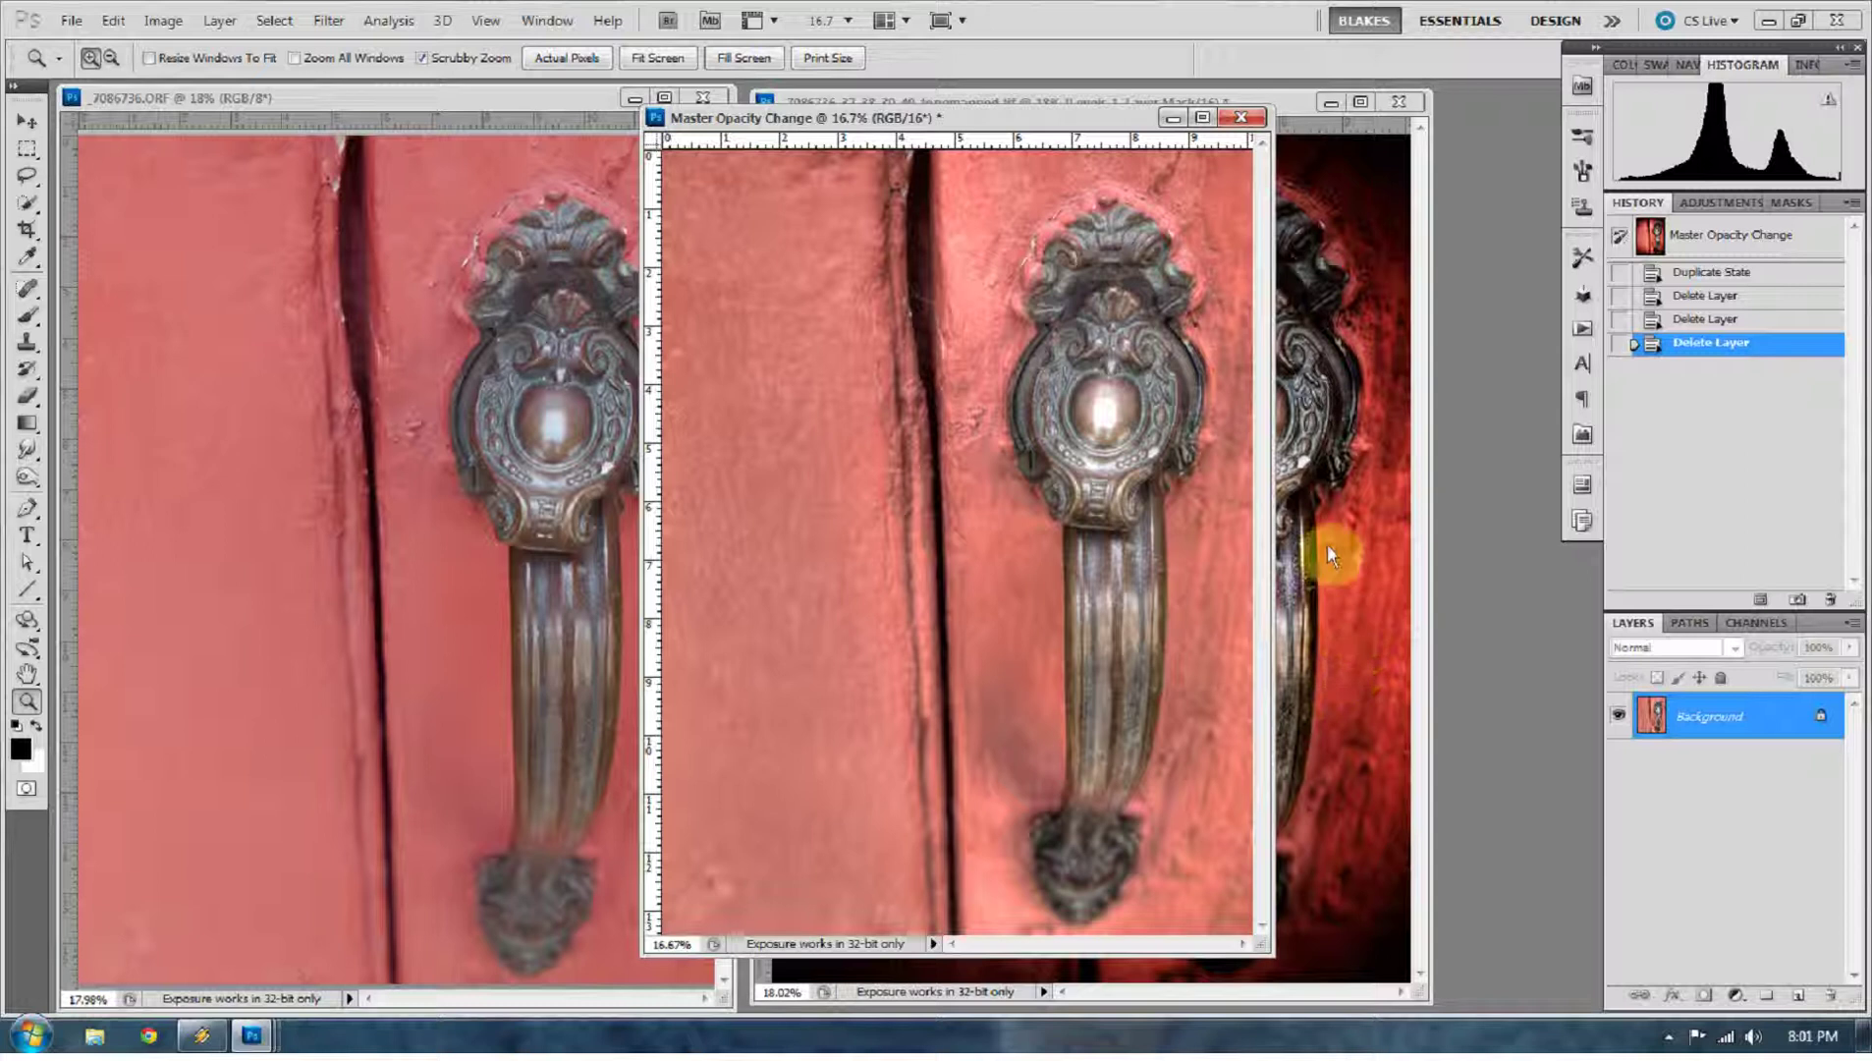
{"action": "left_click", "coordinate": [1333, 460]}
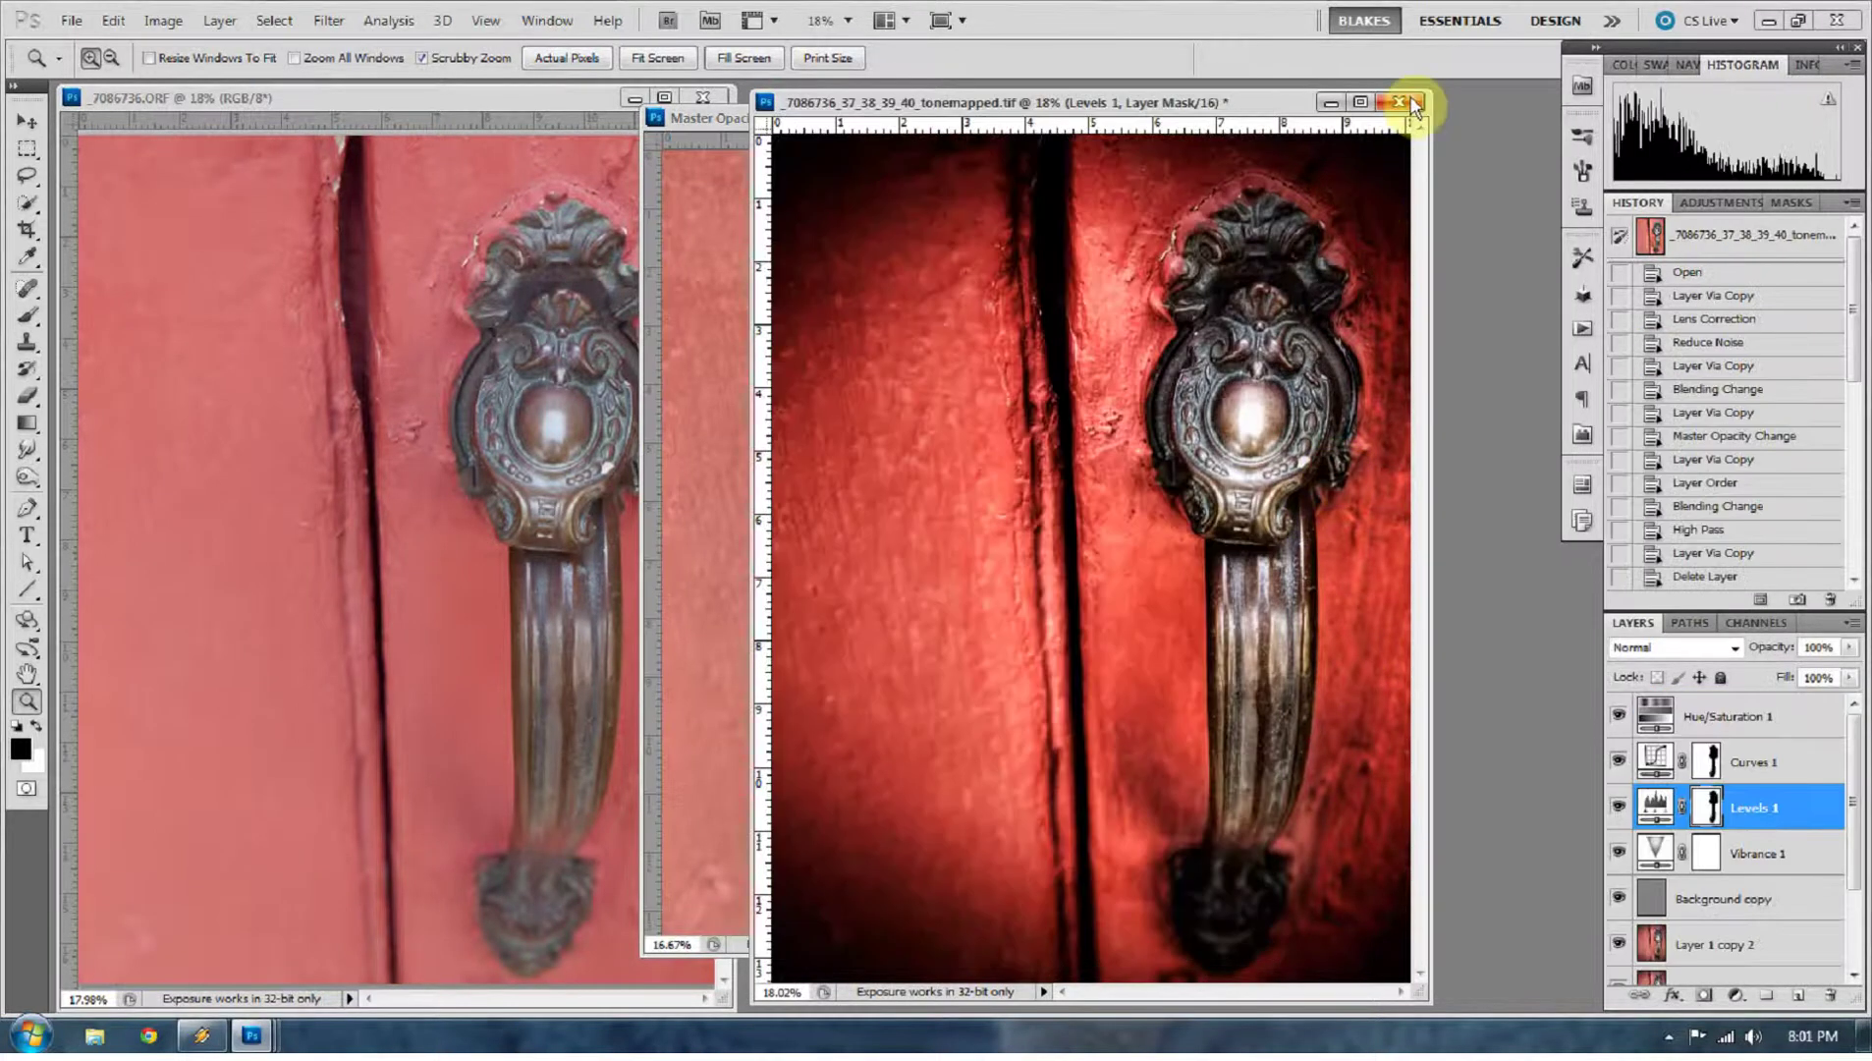
{"action": "left_click", "coordinate": [1329, 103]}
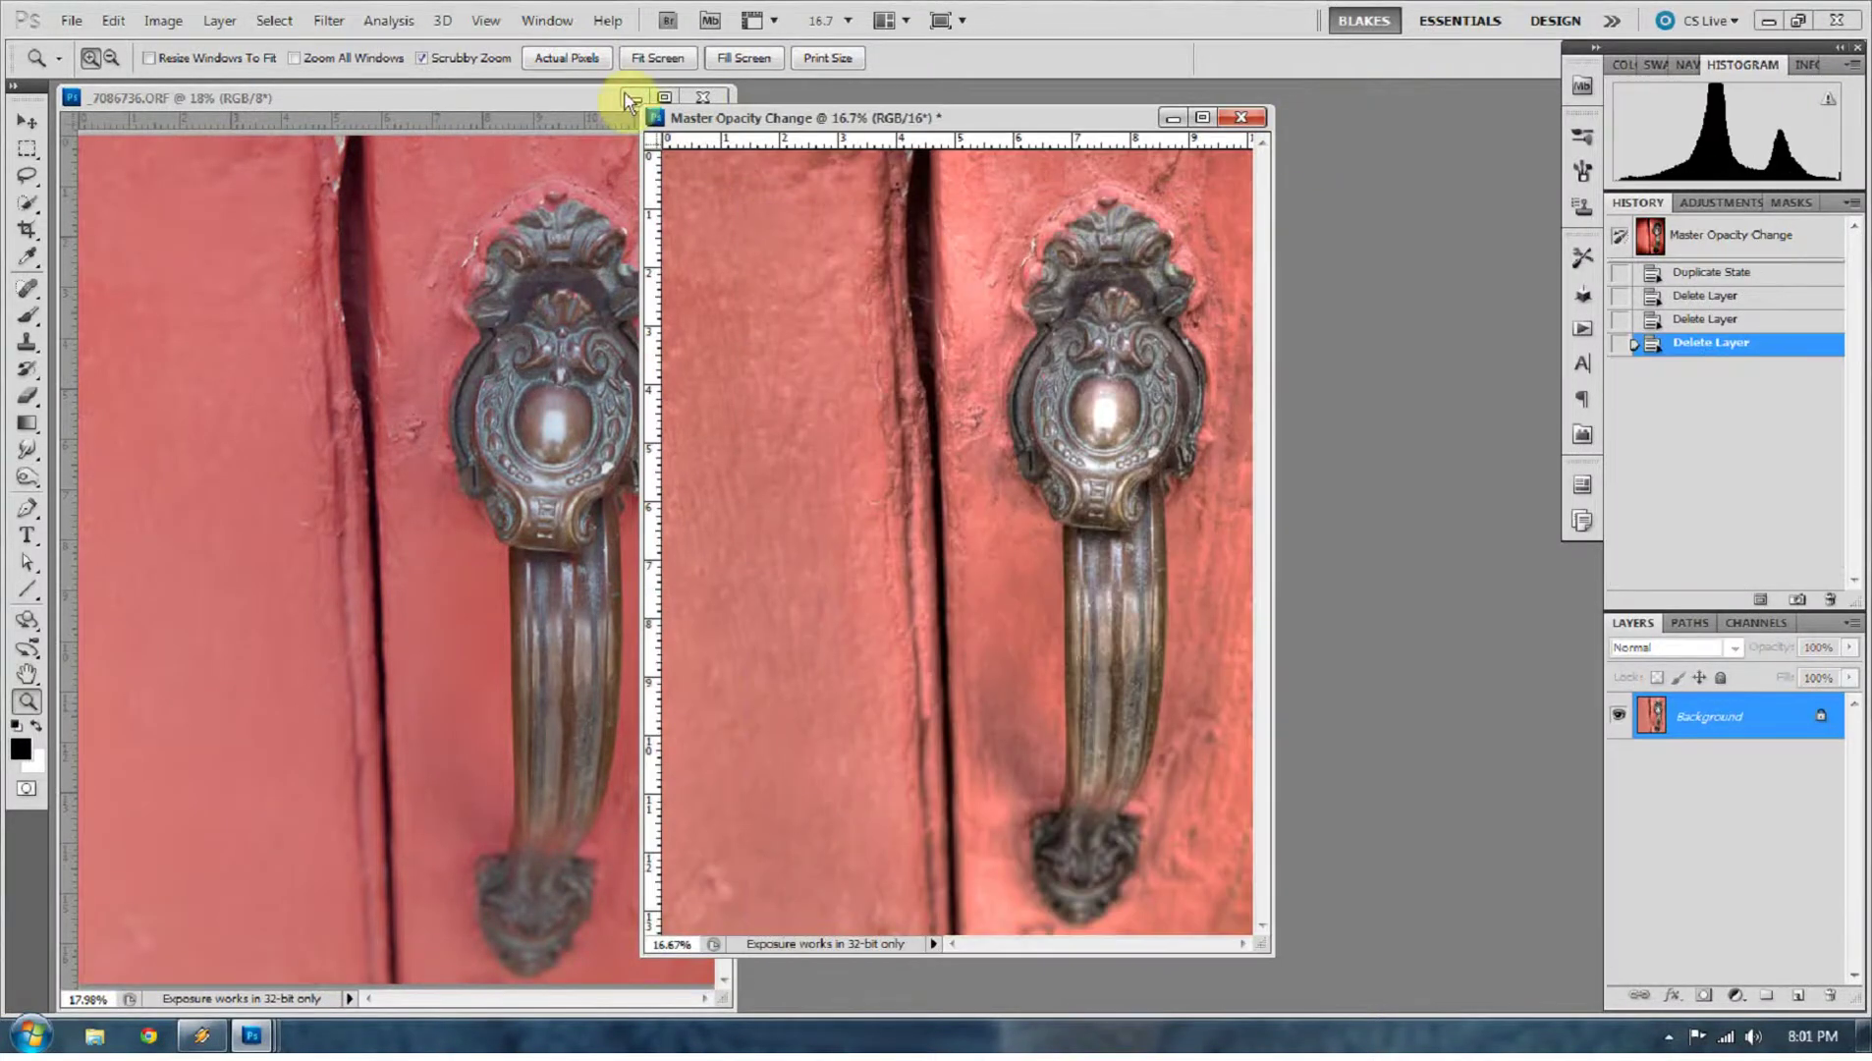
{"action": "left_click", "coordinate": [629, 98]}
Fit the Master Opacity Change image on screen and shift its window further left
{"action": "right_click", "coordinate": [921, 440]}
{"action": "left_click", "coordinate": [945, 464]}
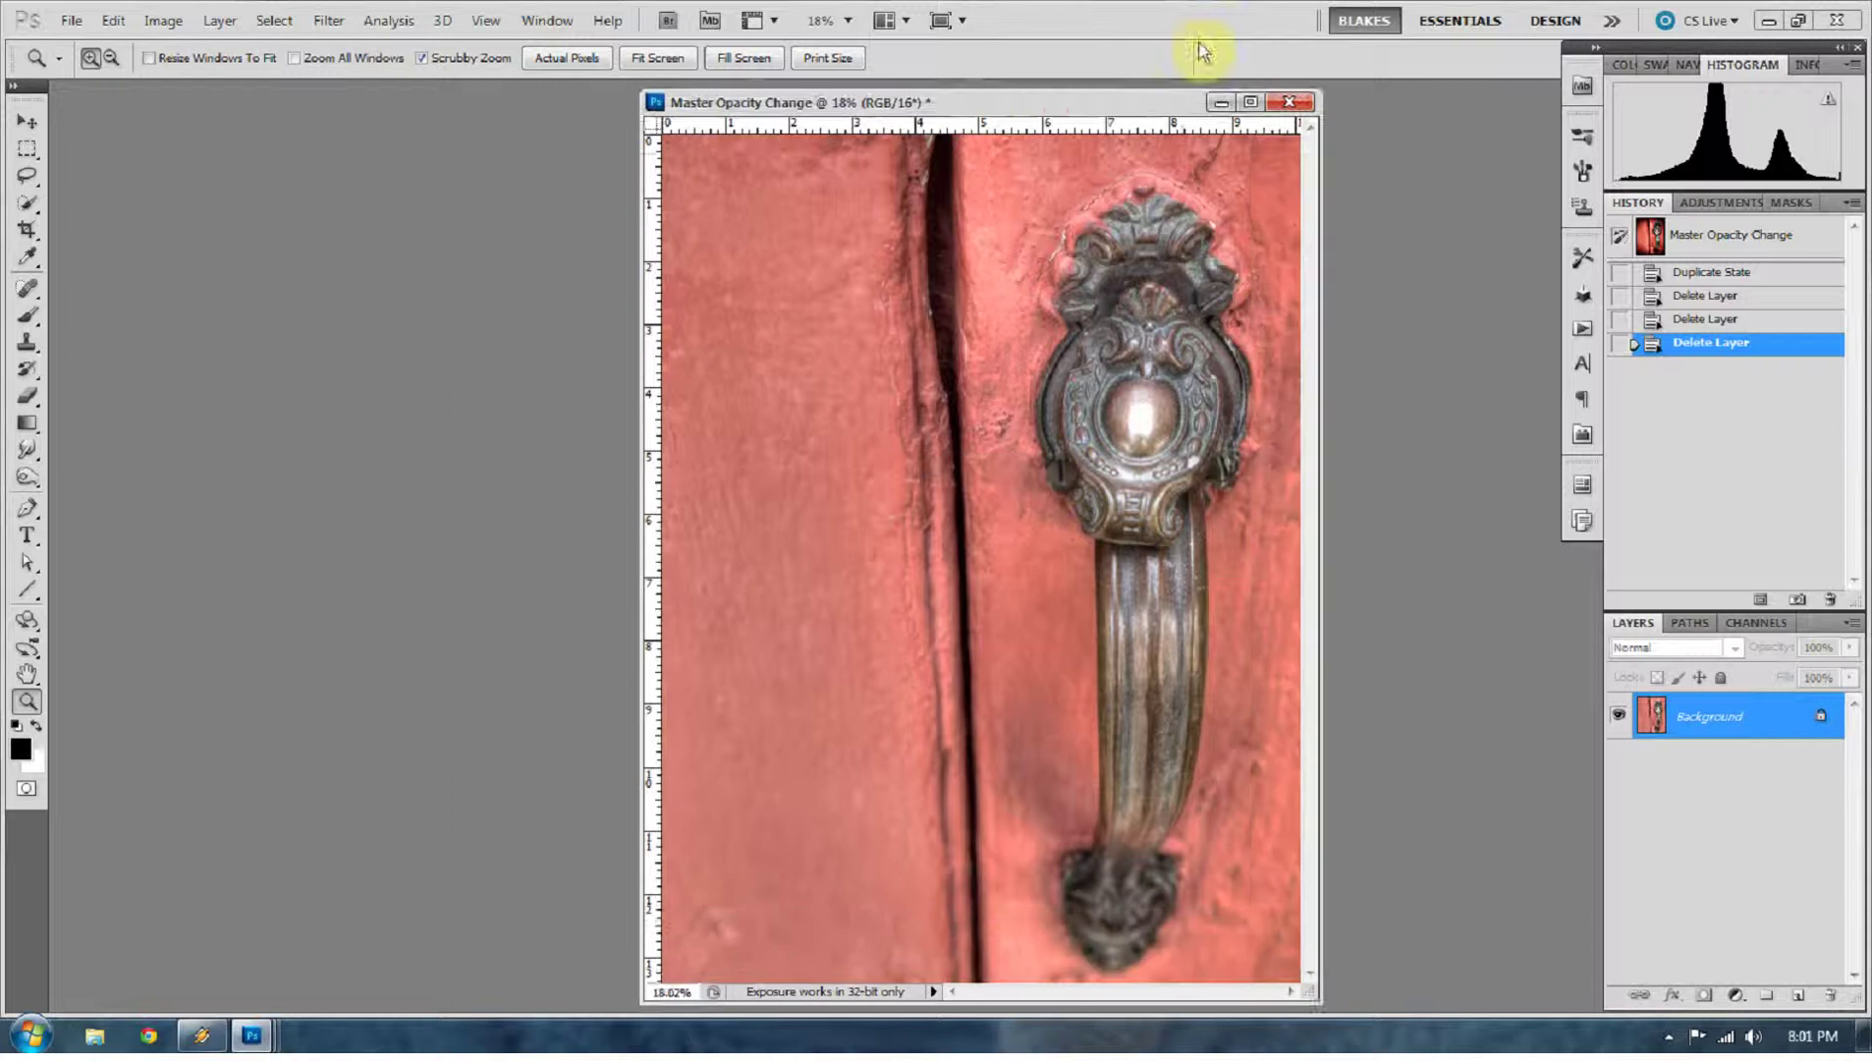
{"action": "left_click_drag", "start_coordinate": [1076, 108], "coordinate": [889, 111]}
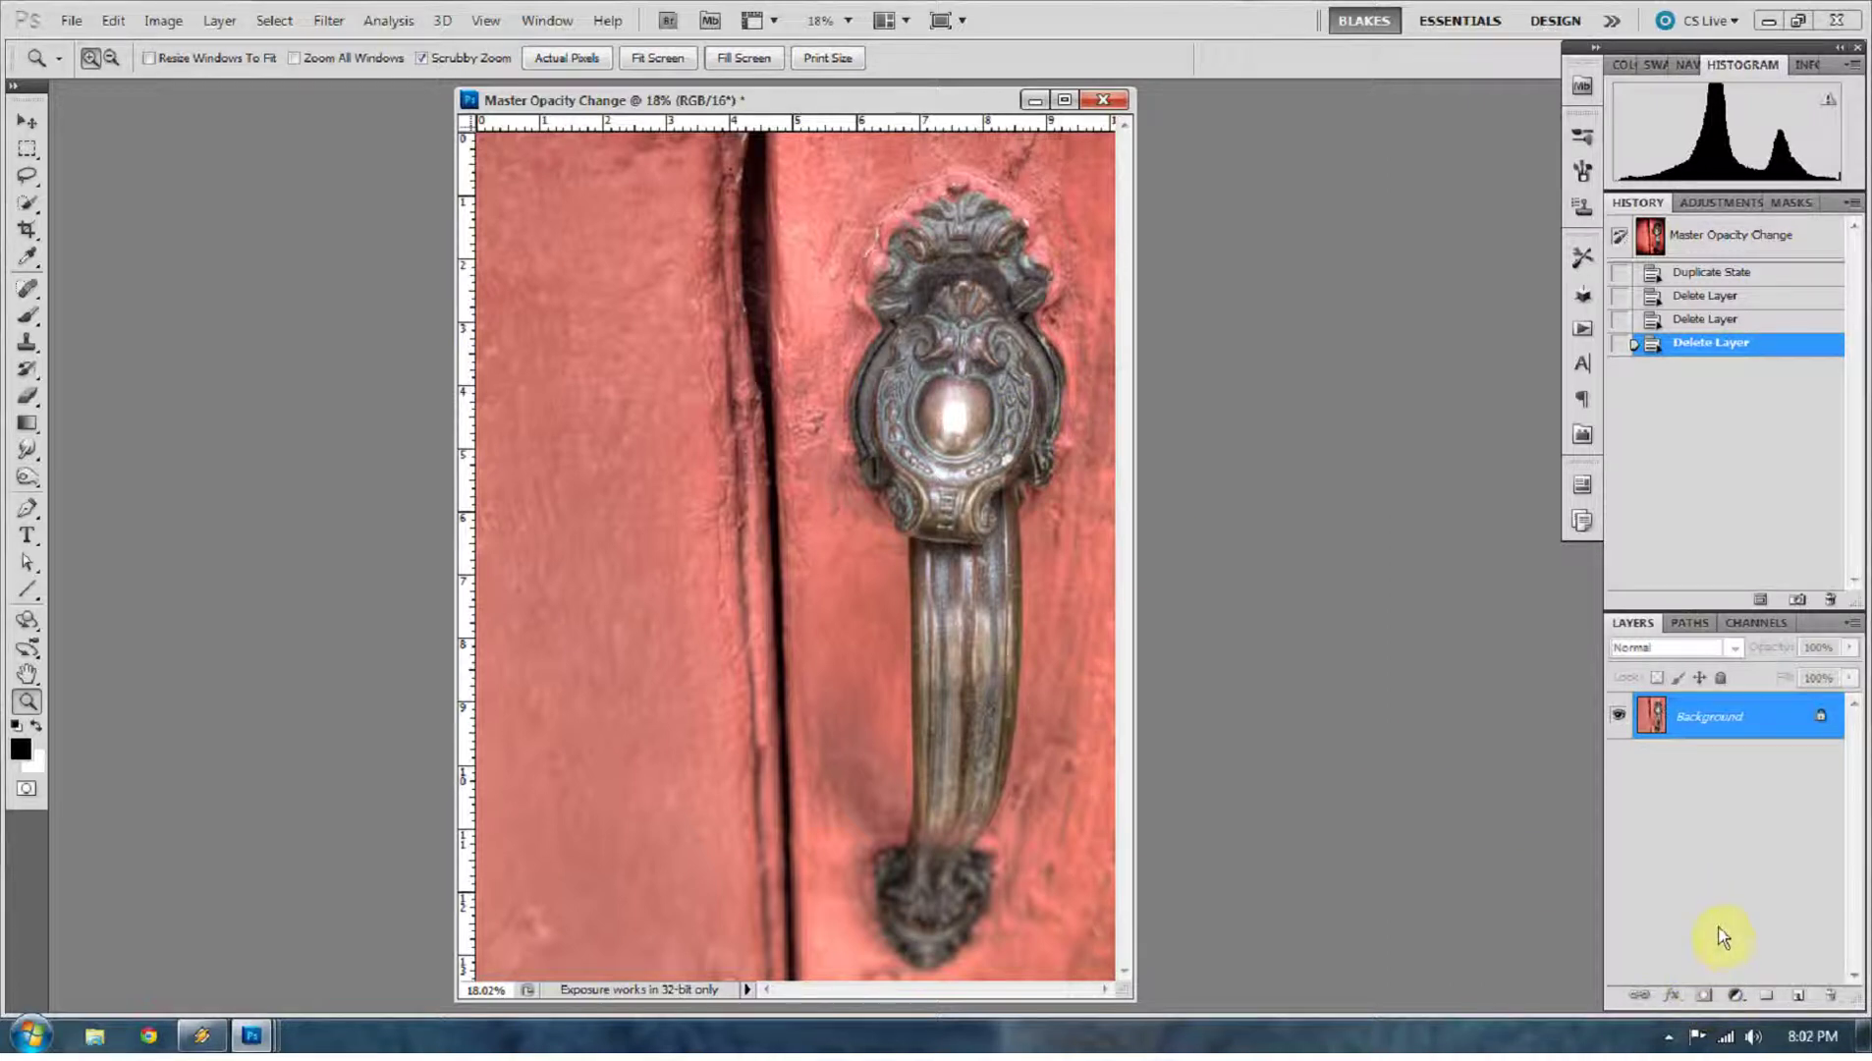
Duplicate the Background as Layer 1 and apply Reduce Noise to it
{"action": "key", "text": "ctrl+j"}
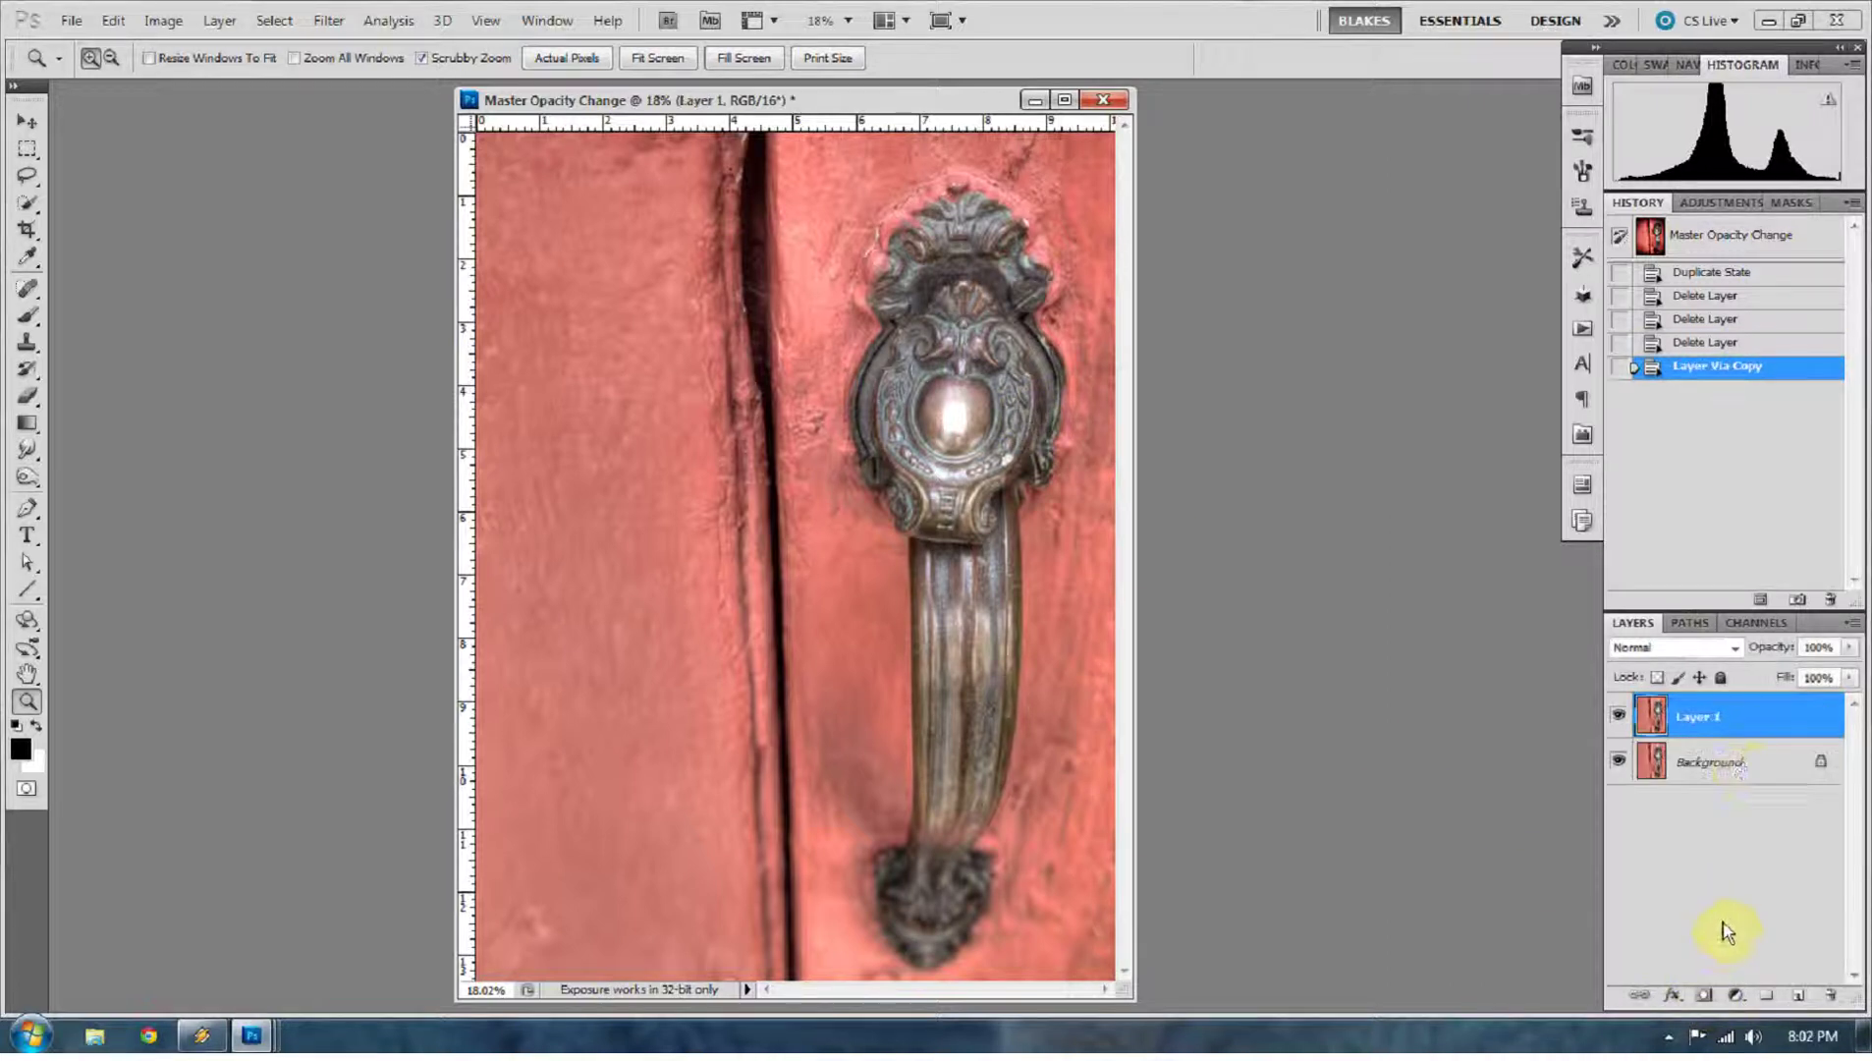
{"action": "left_click", "coordinate": [329, 21]}
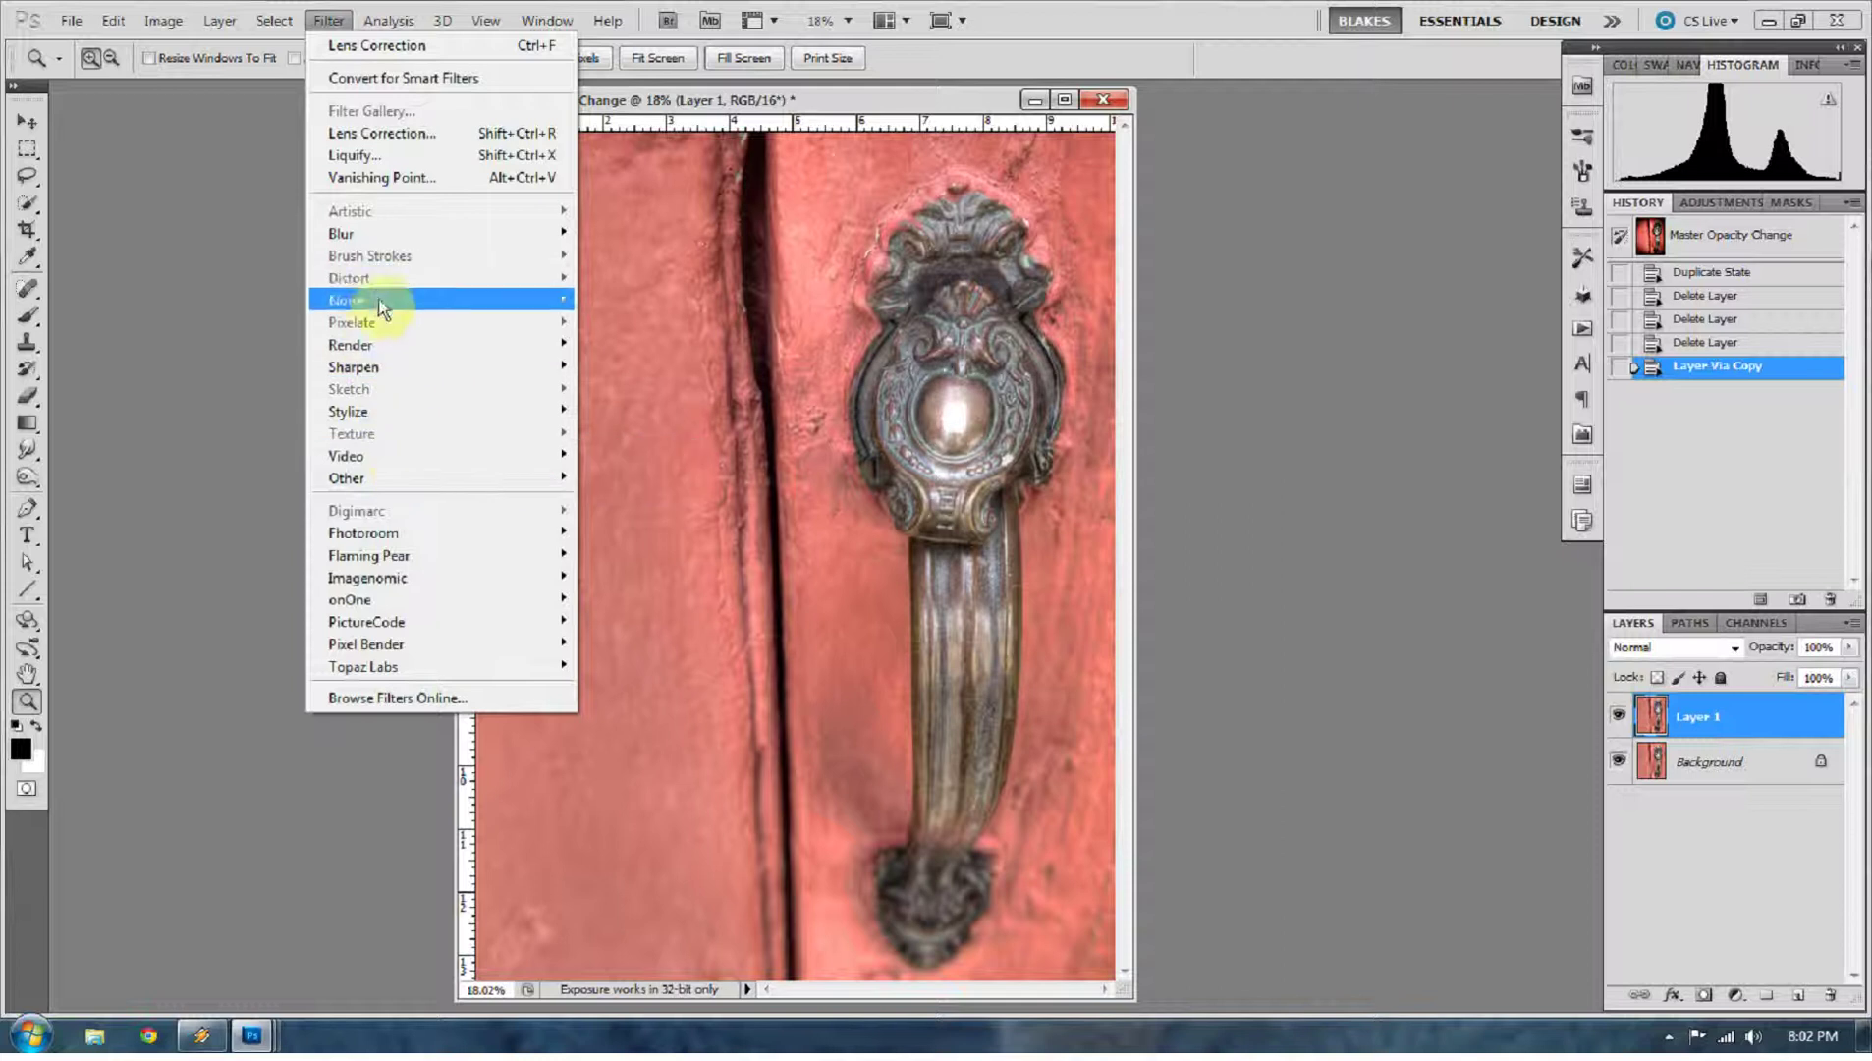
{"action": "mouse_move", "coordinate": [354, 300]}
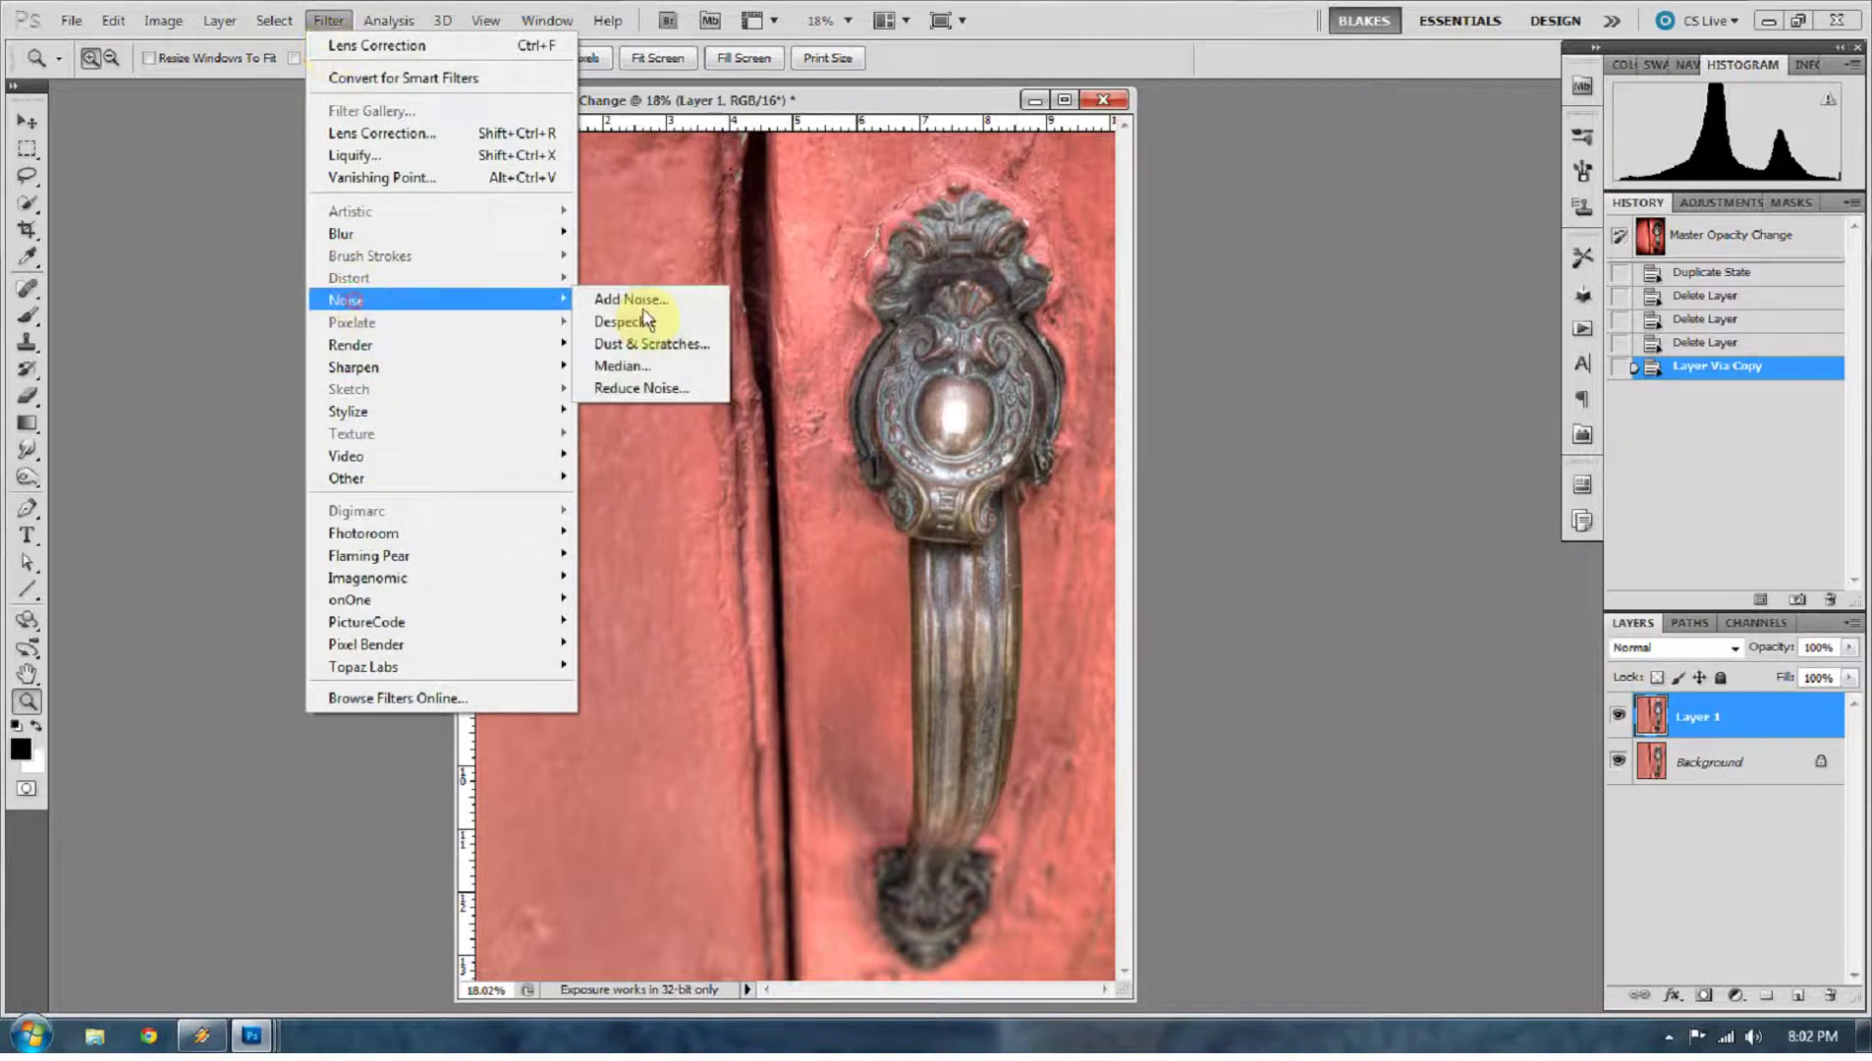
{"action": "left_click", "coordinate": [676, 387]}
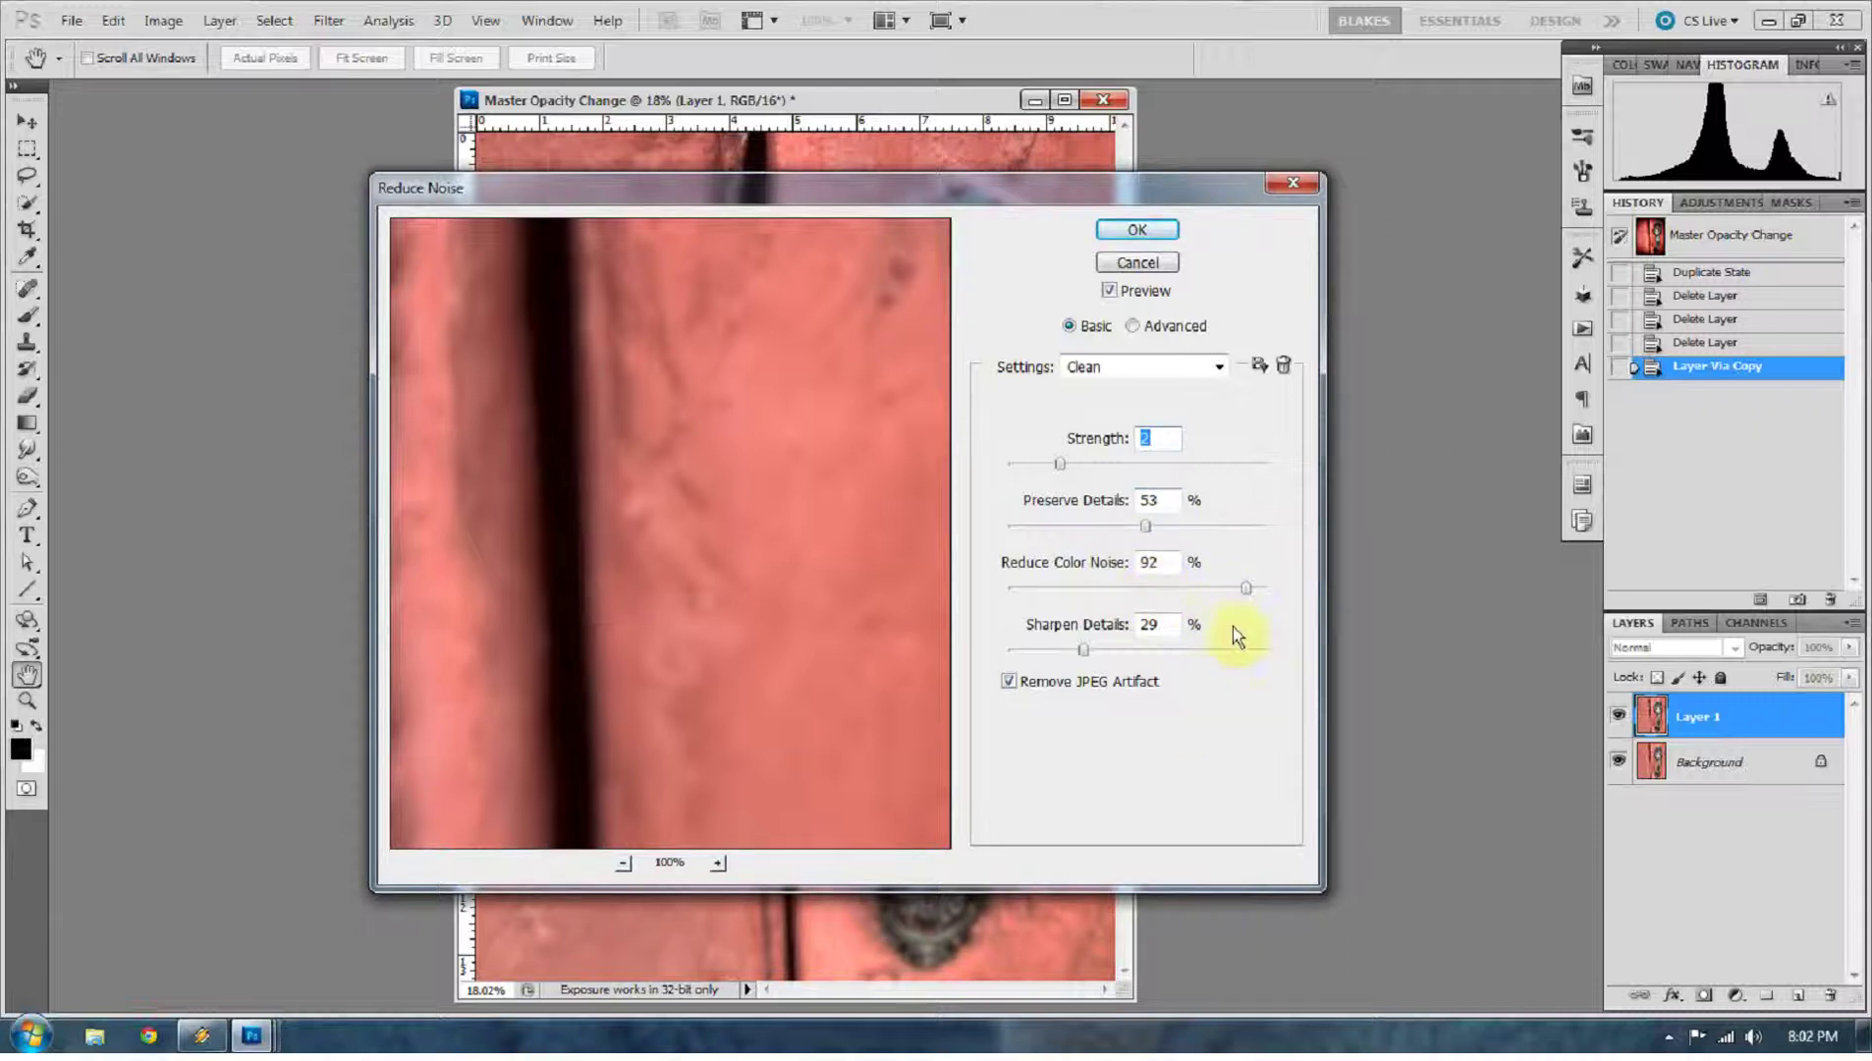
{"action": "left_click", "coordinate": [1137, 232]}
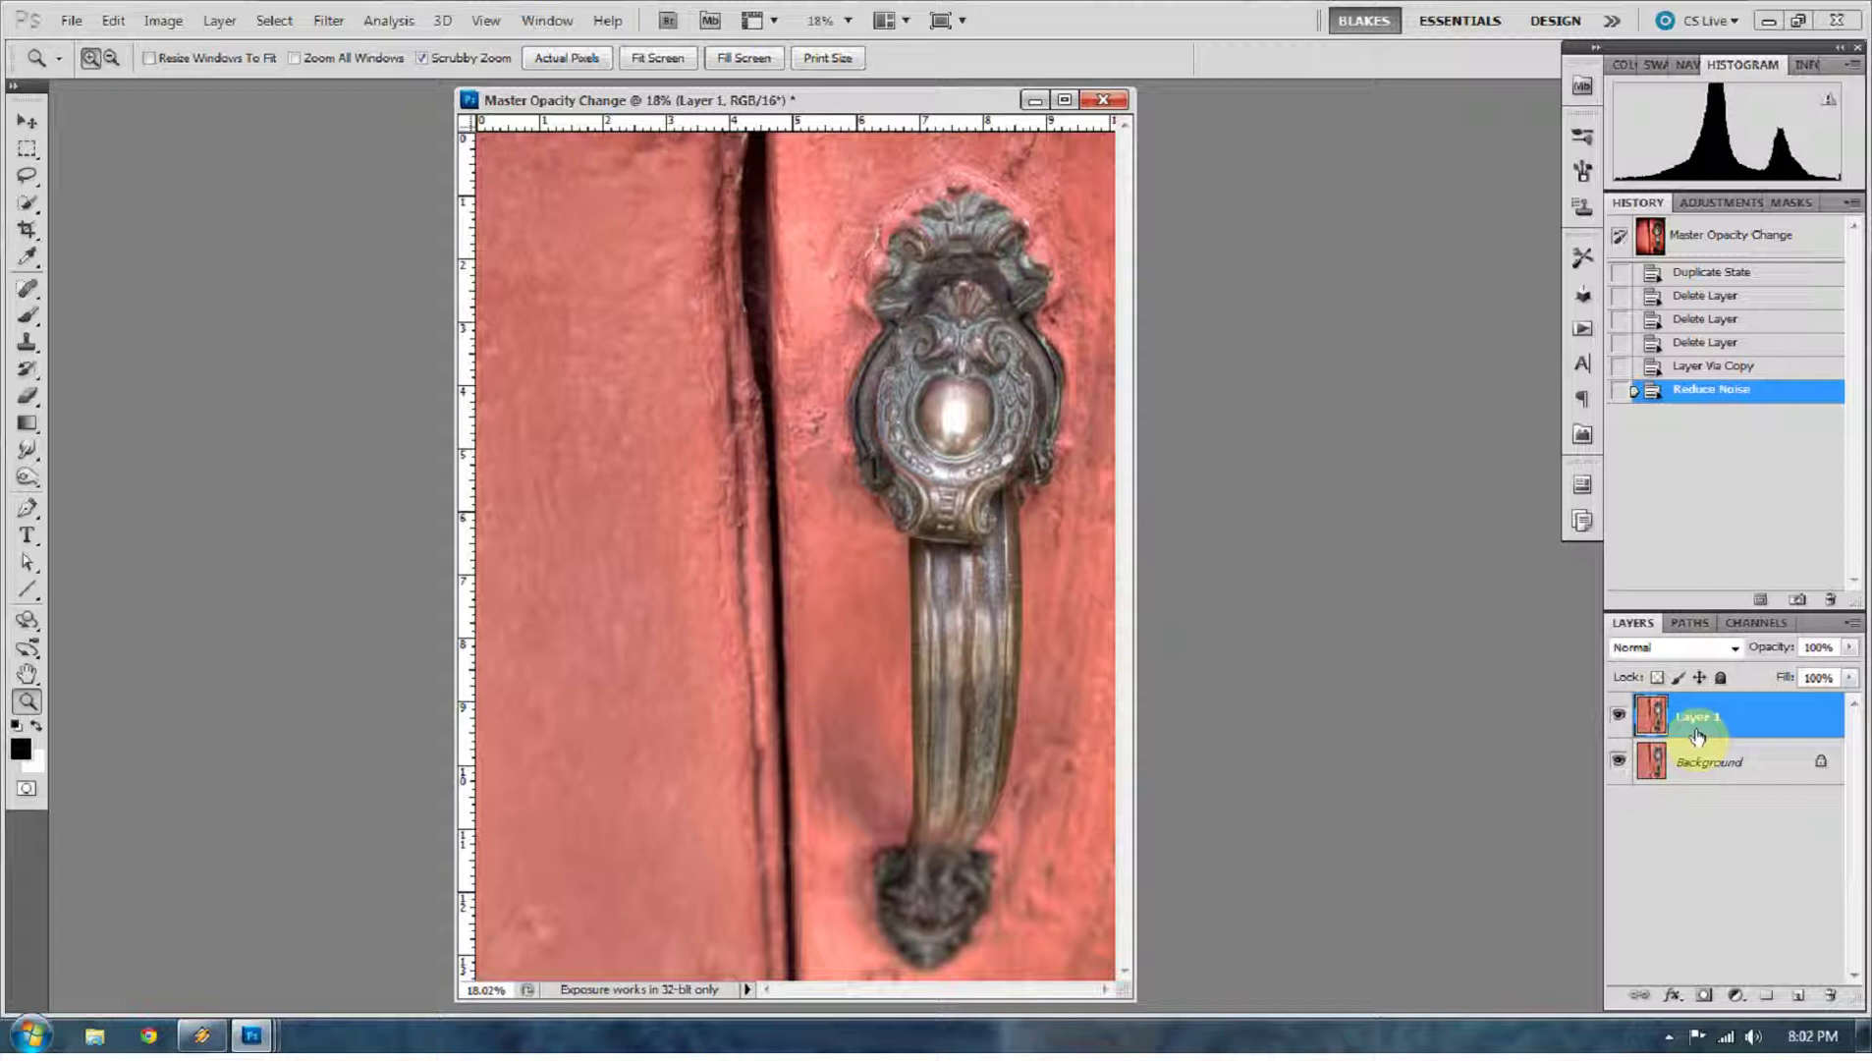
Apply a Lens Correction vignette to Layer 1 with Amount -100 and Midpoint +20
{"action": "left_click", "coordinate": [335, 23]}
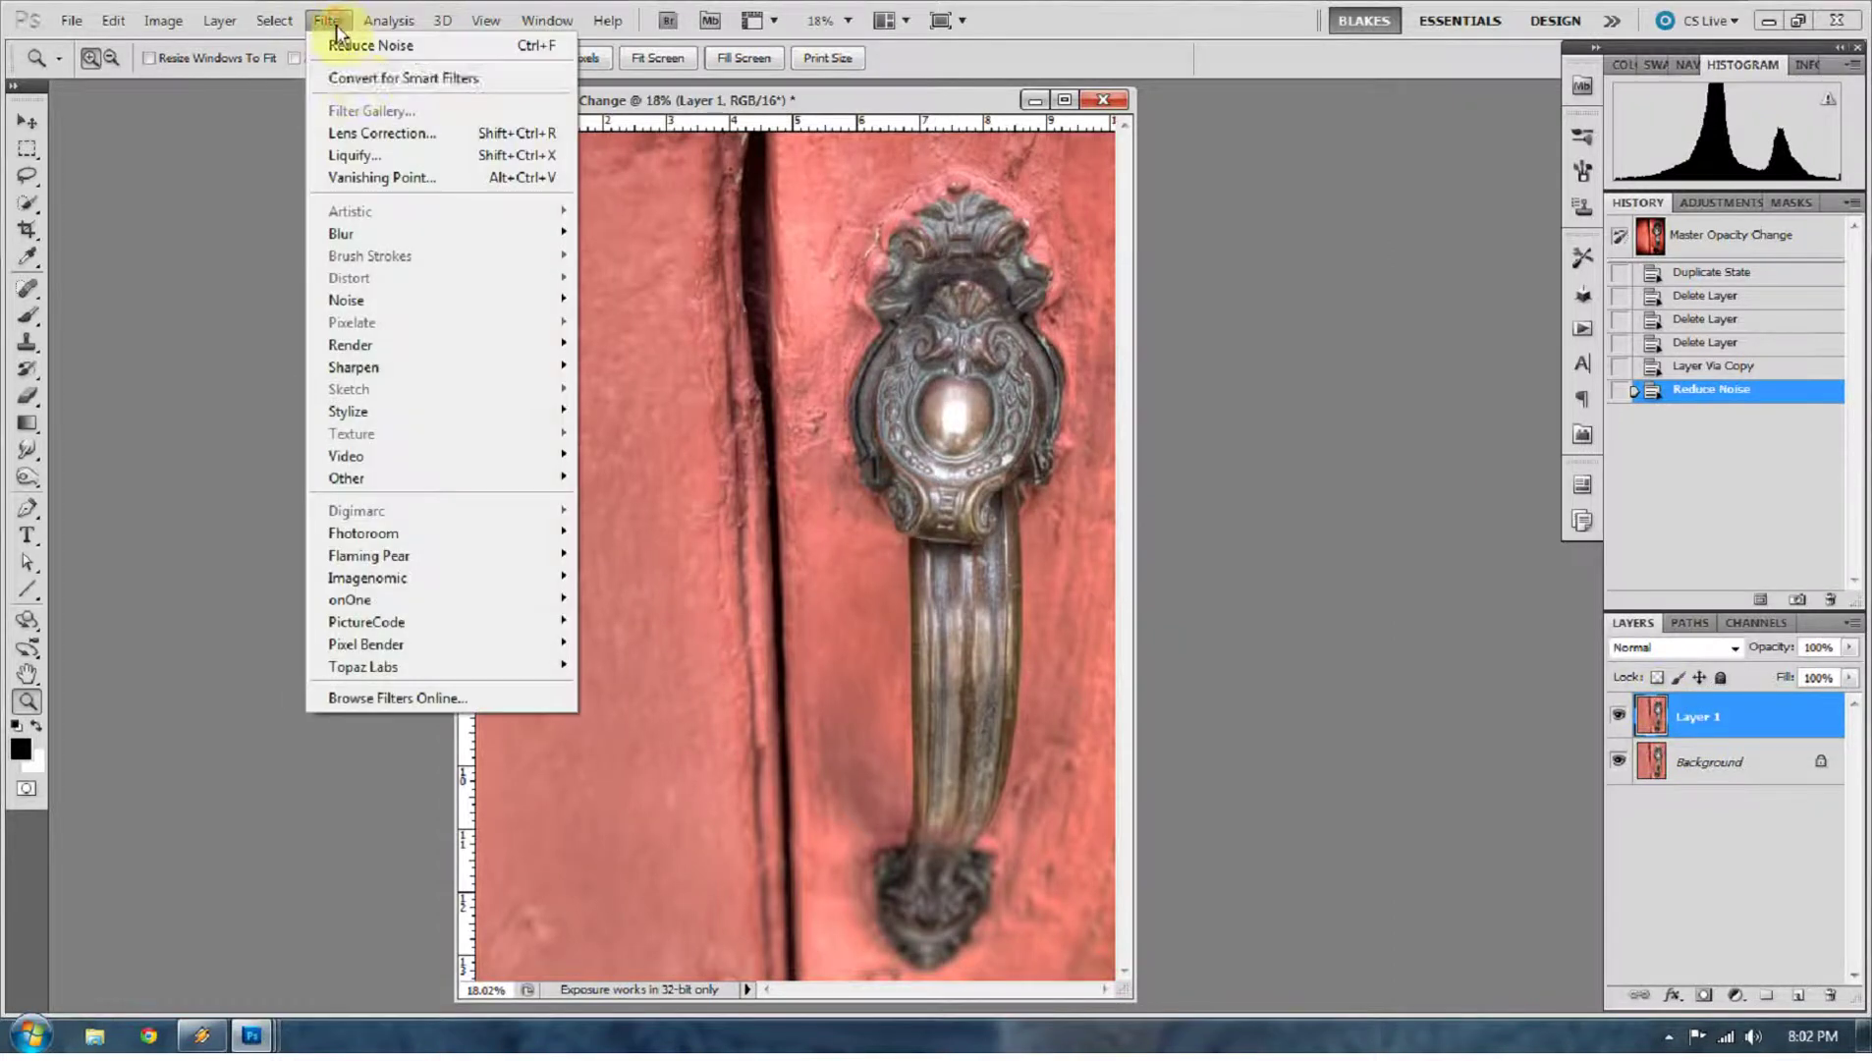
{"action": "left_click", "coordinate": [358, 129]}
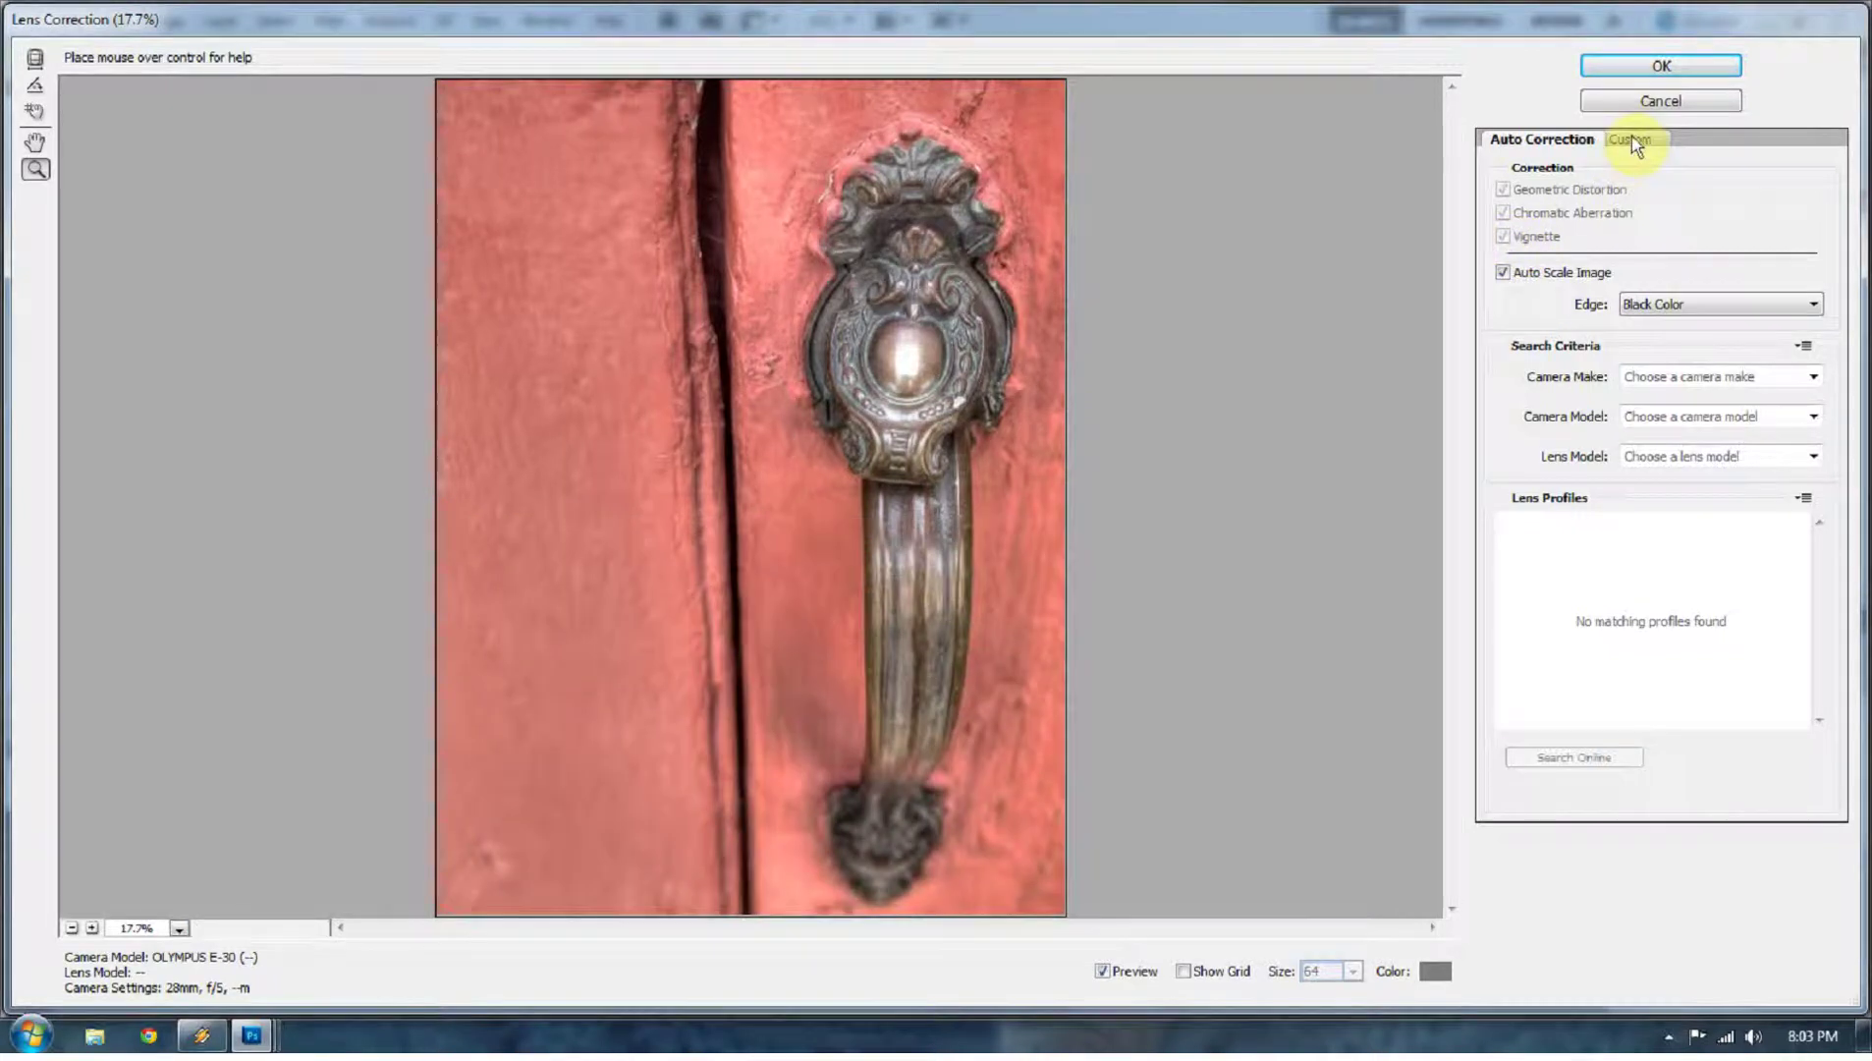
{"action": "left_click", "coordinate": [1631, 141]}
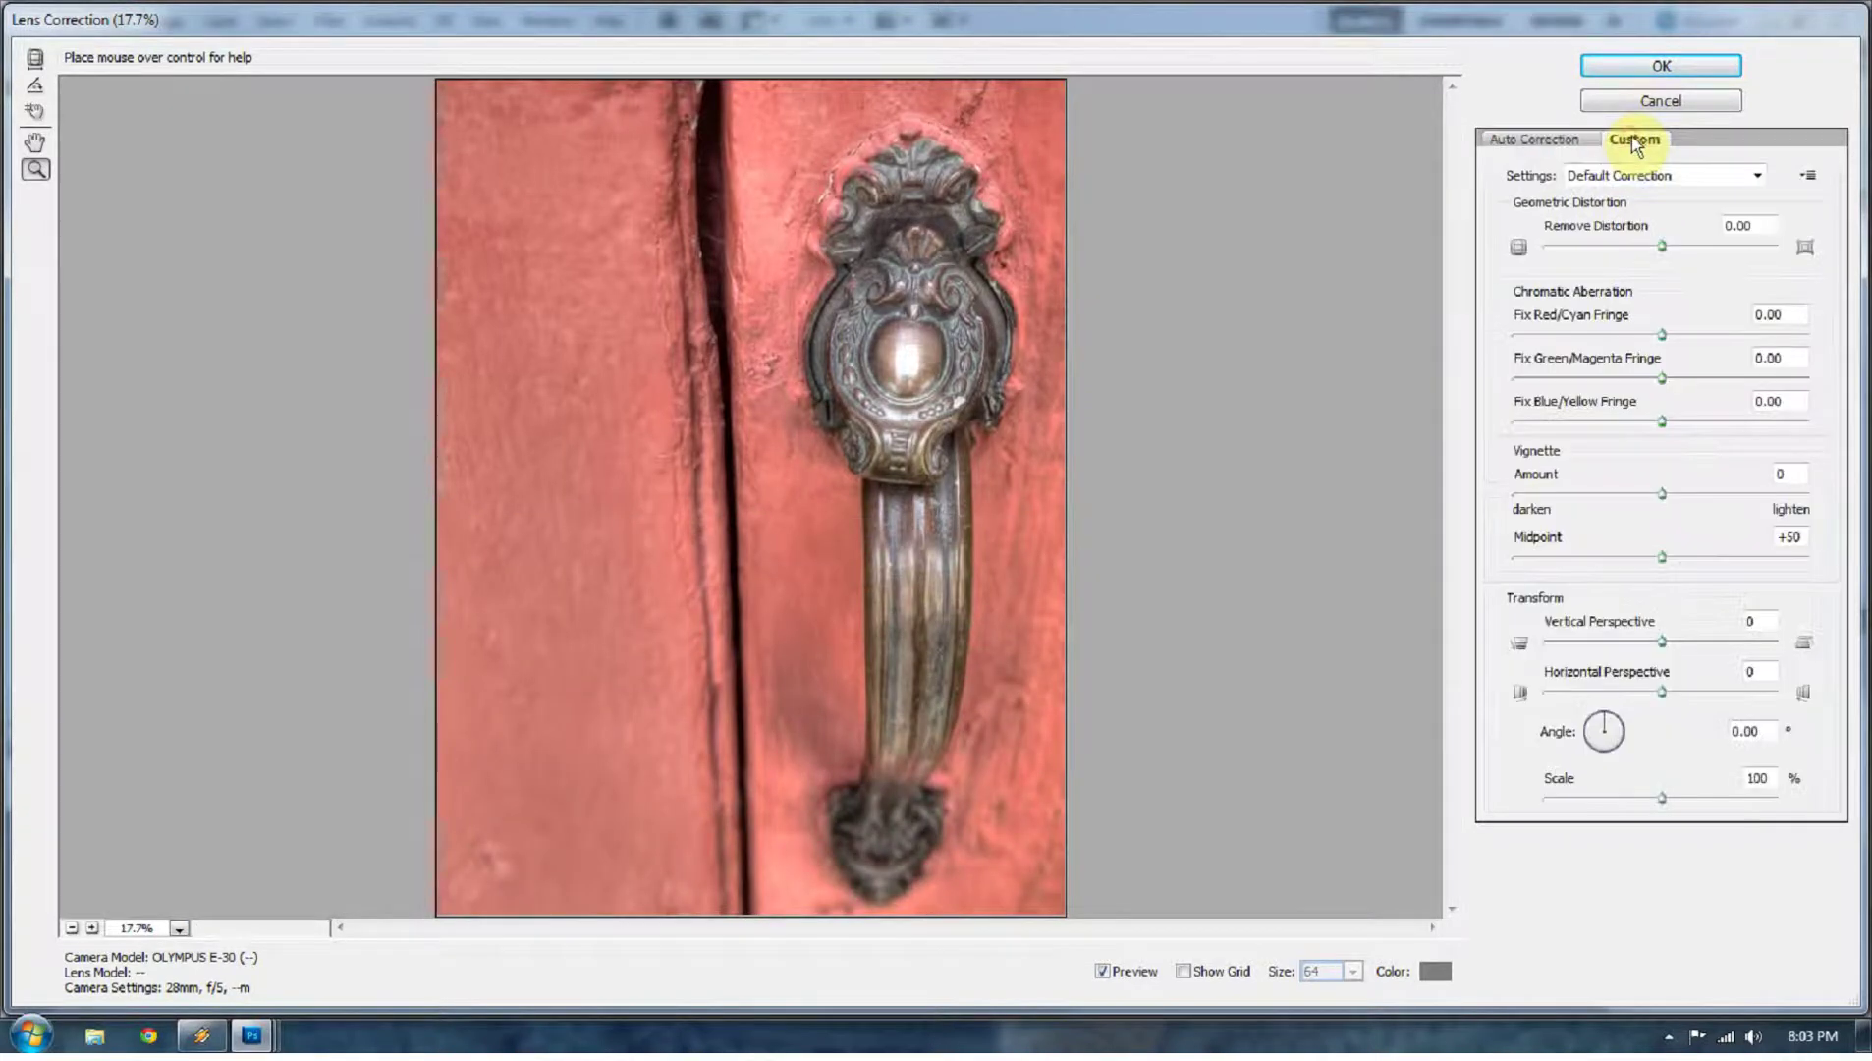
{"action": "left_click_drag", "start_coordinate": [1660, 493], "coordinate": [1483, 509]}
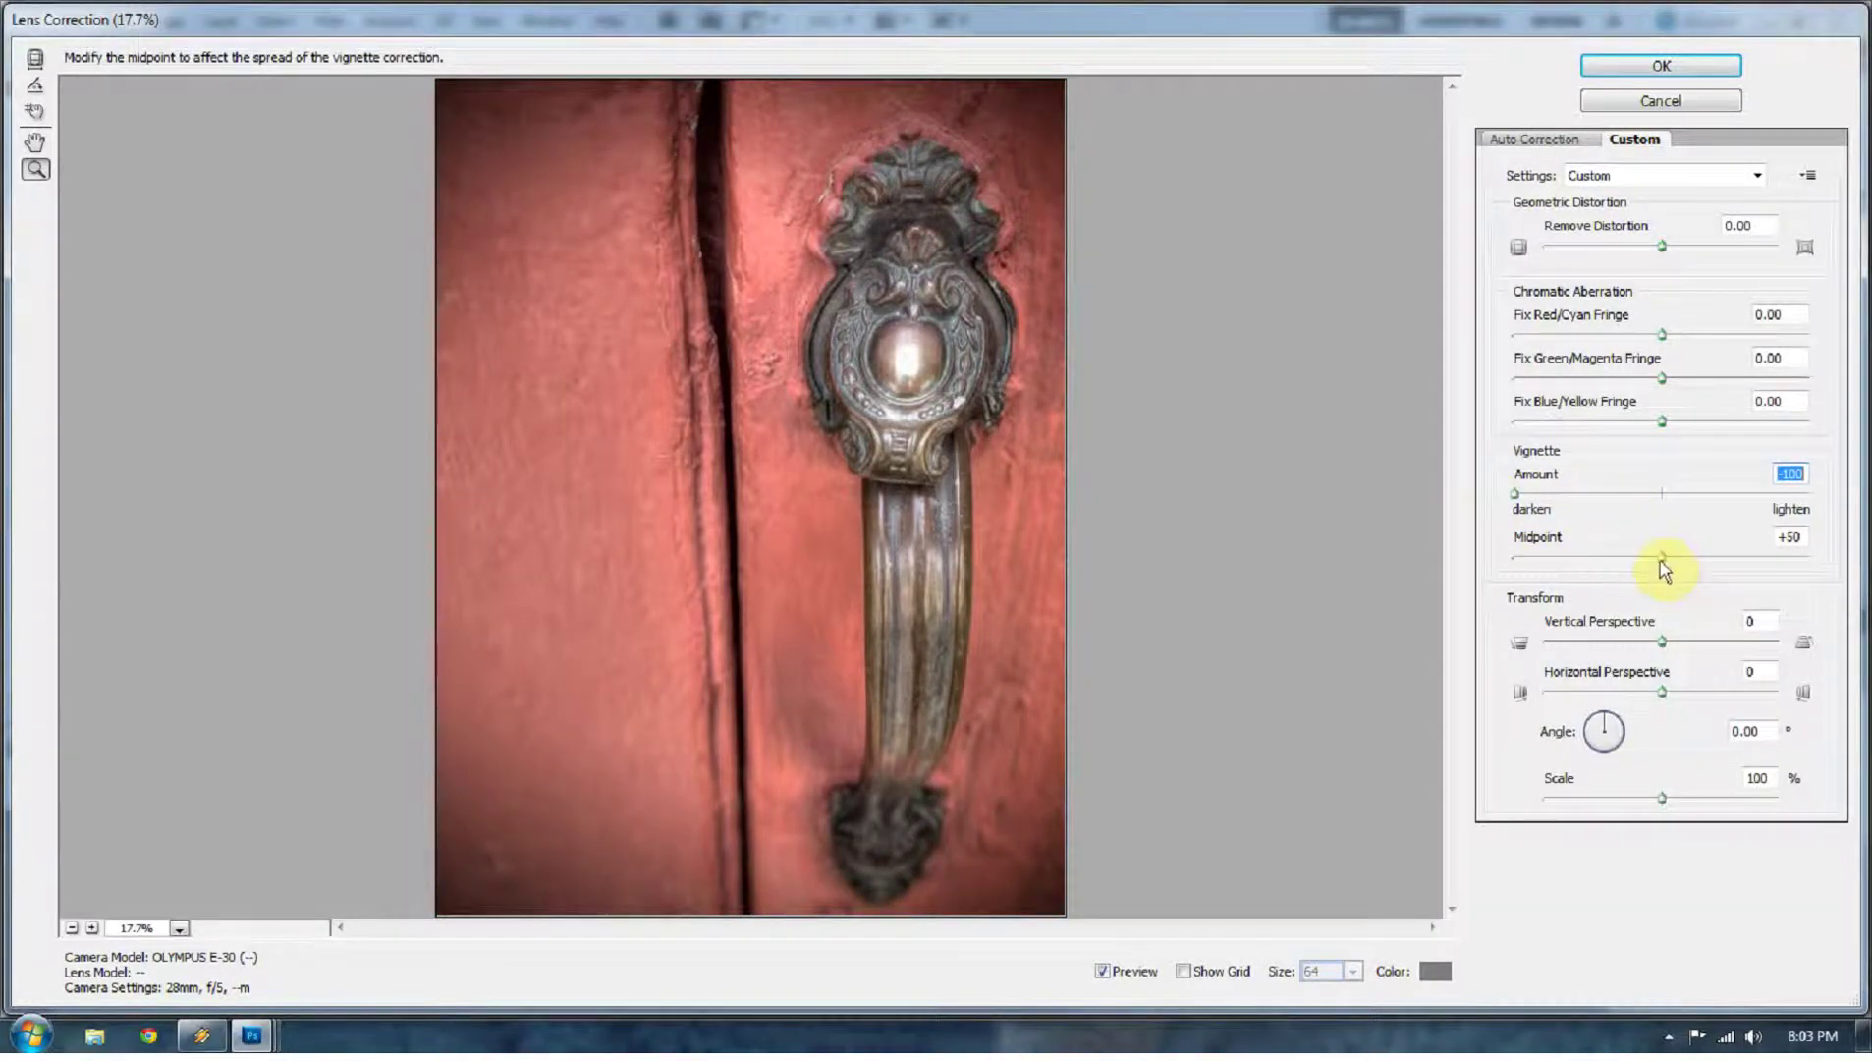
{"action": "left_click_drag", "start_coordinate": [1661, 558], "coordinate": [1645, 559]}
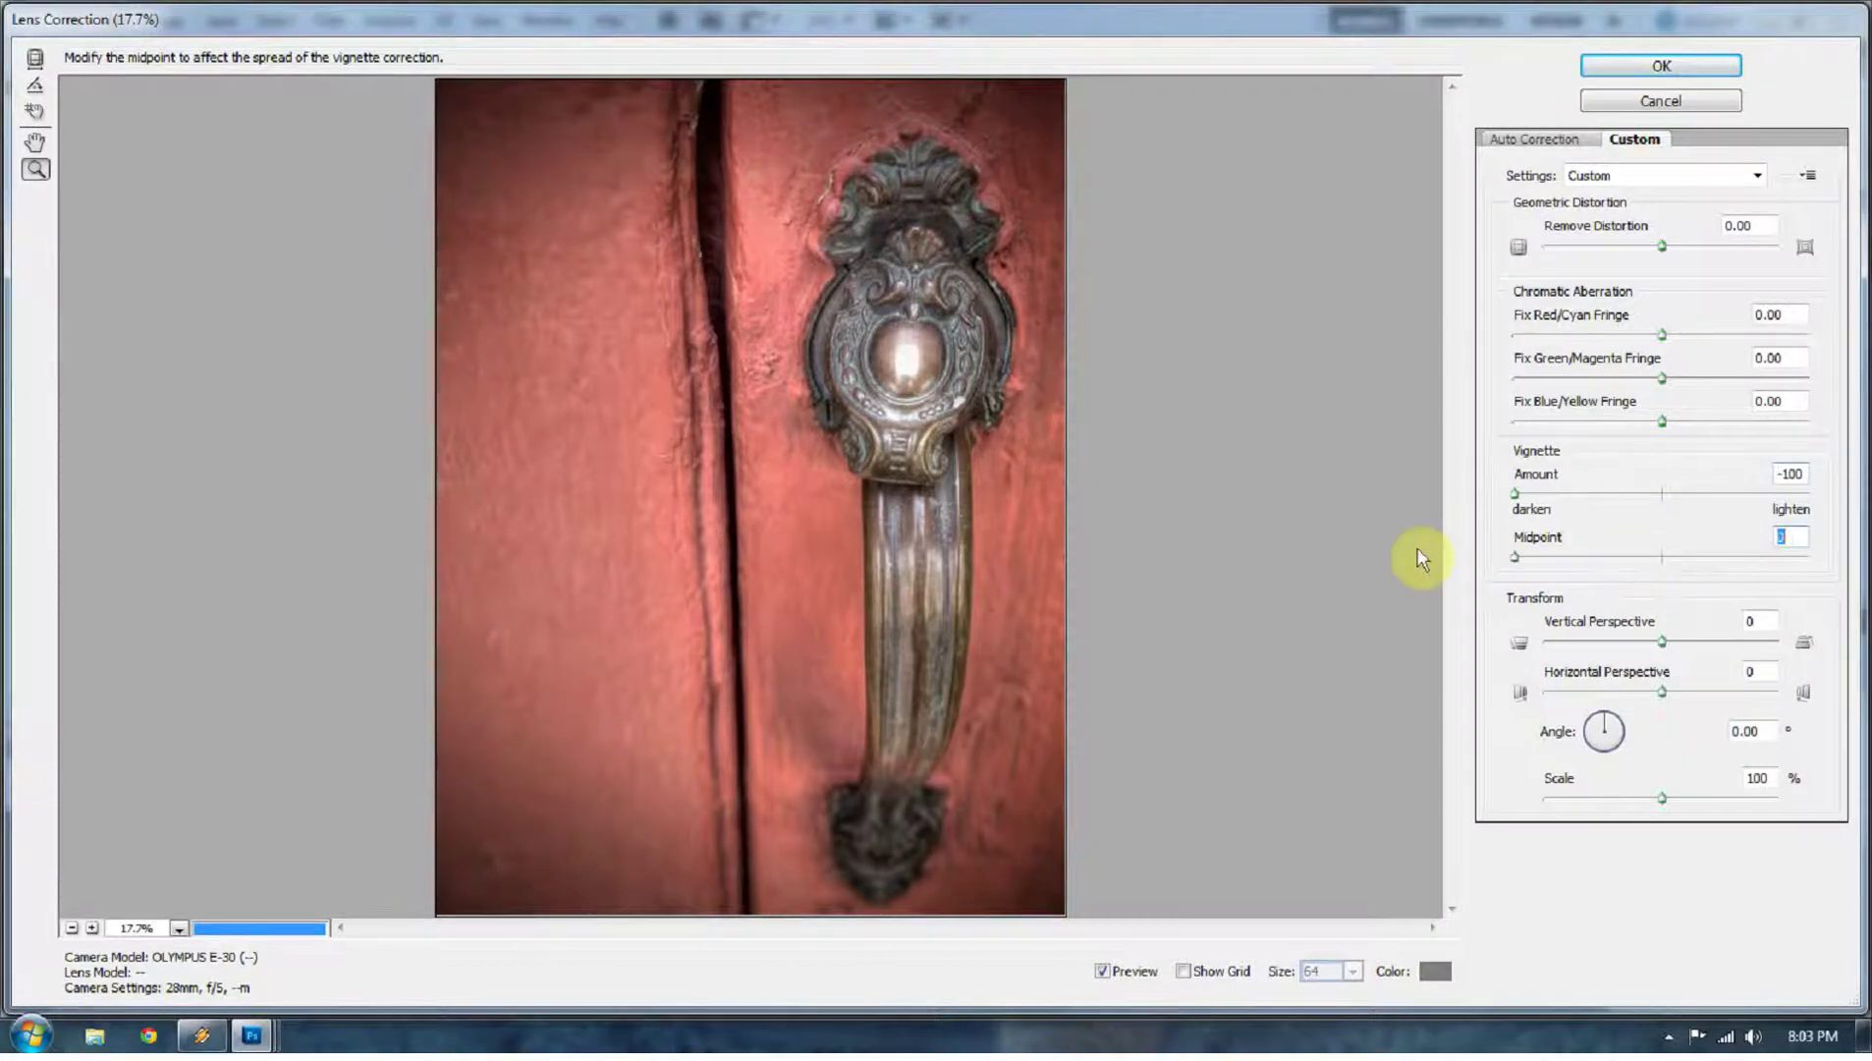
{"action": "key", "text": "ctrl+z"}
{"action": "type", "text": "0"}
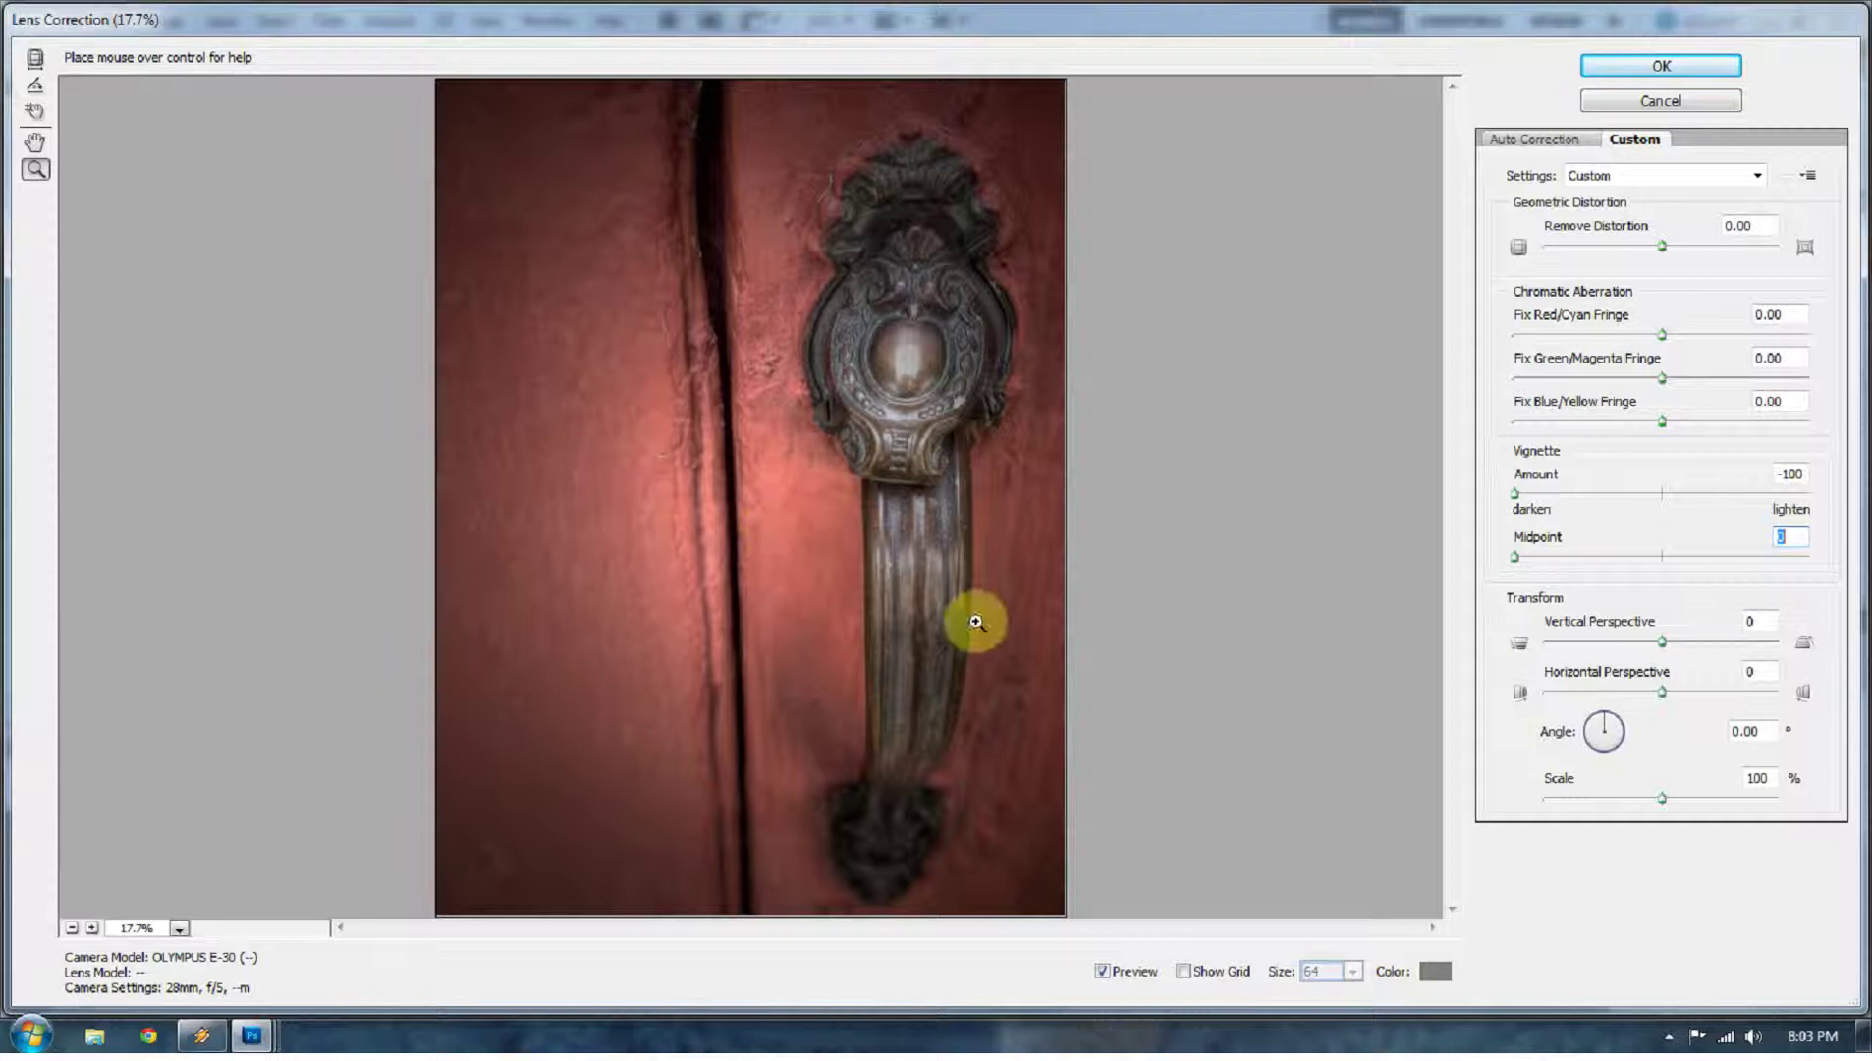
{"action": "left_click_drag", "start_coordinate": [1514, 558], "coordinate": [1597, 546]}
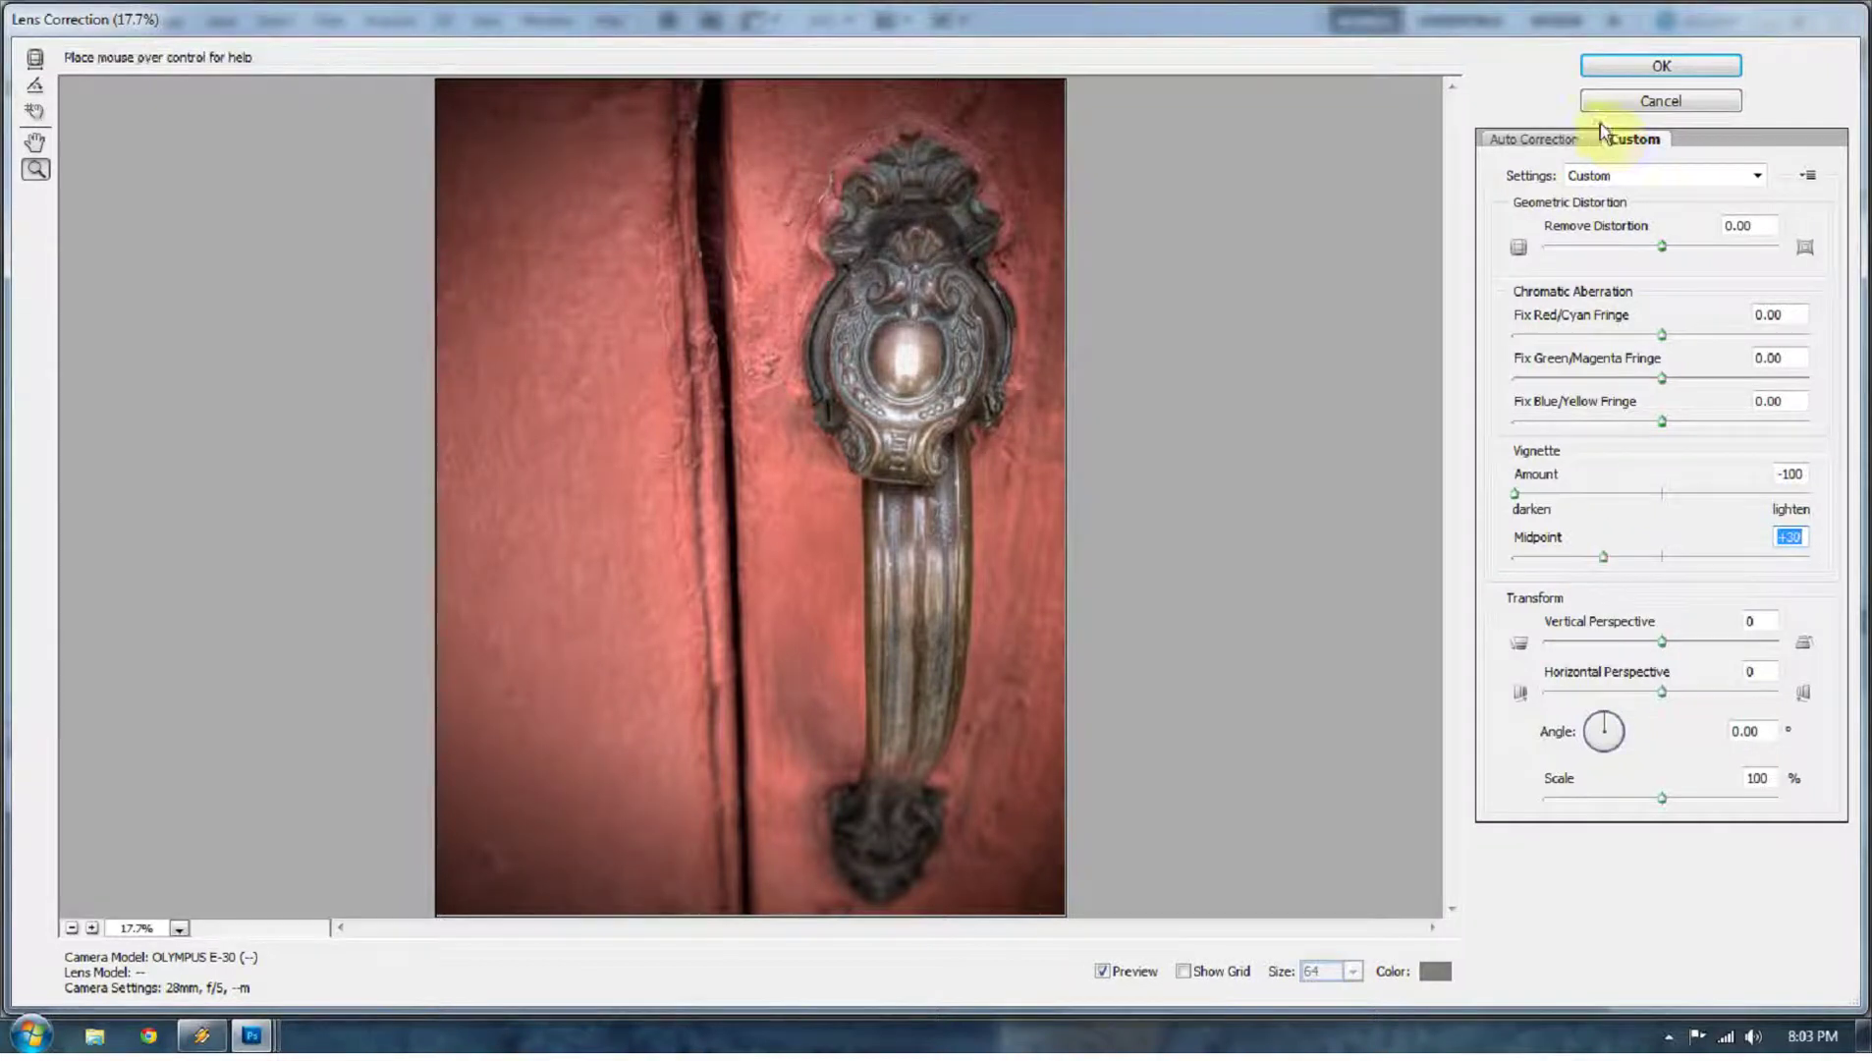
{"action": "left_click", "coordinate": [1611, 65]}
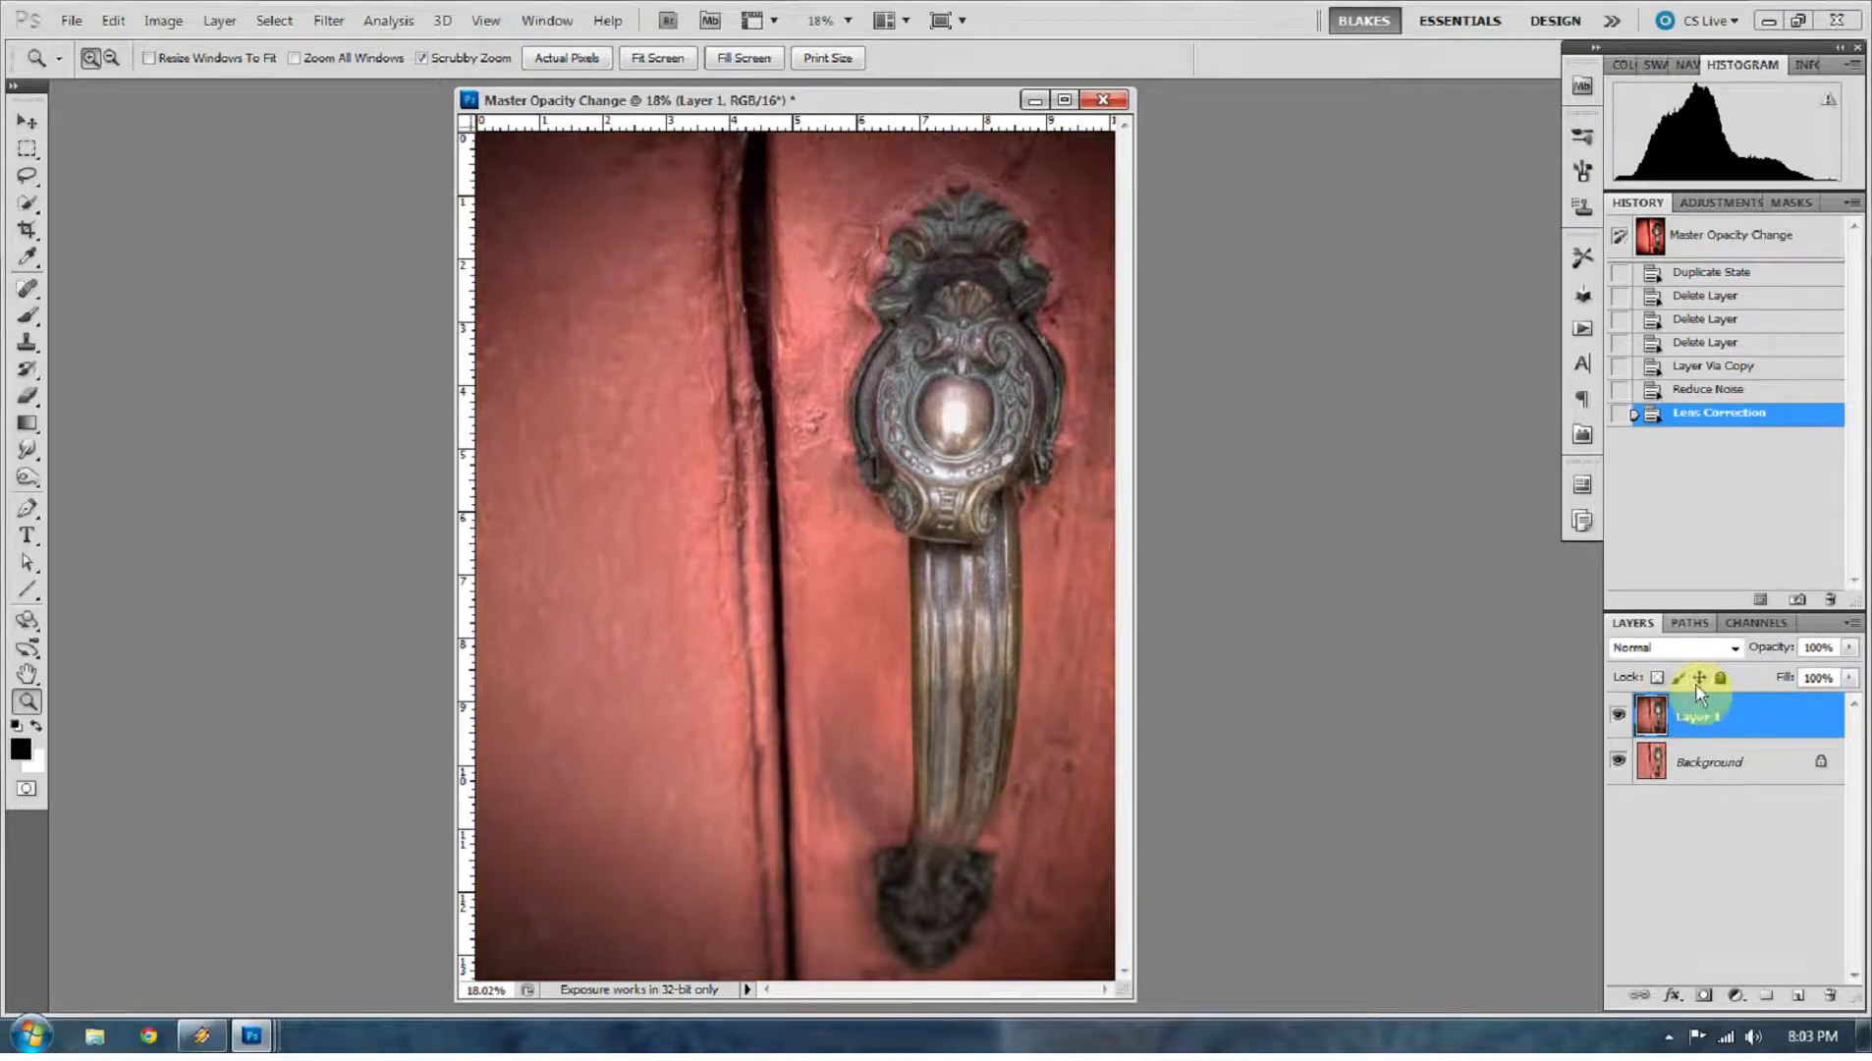
Duplicate Layer 1 twice and set Layer 1 copy to Soft Light blending
{"action": "key", "text": "ctrl+j"}
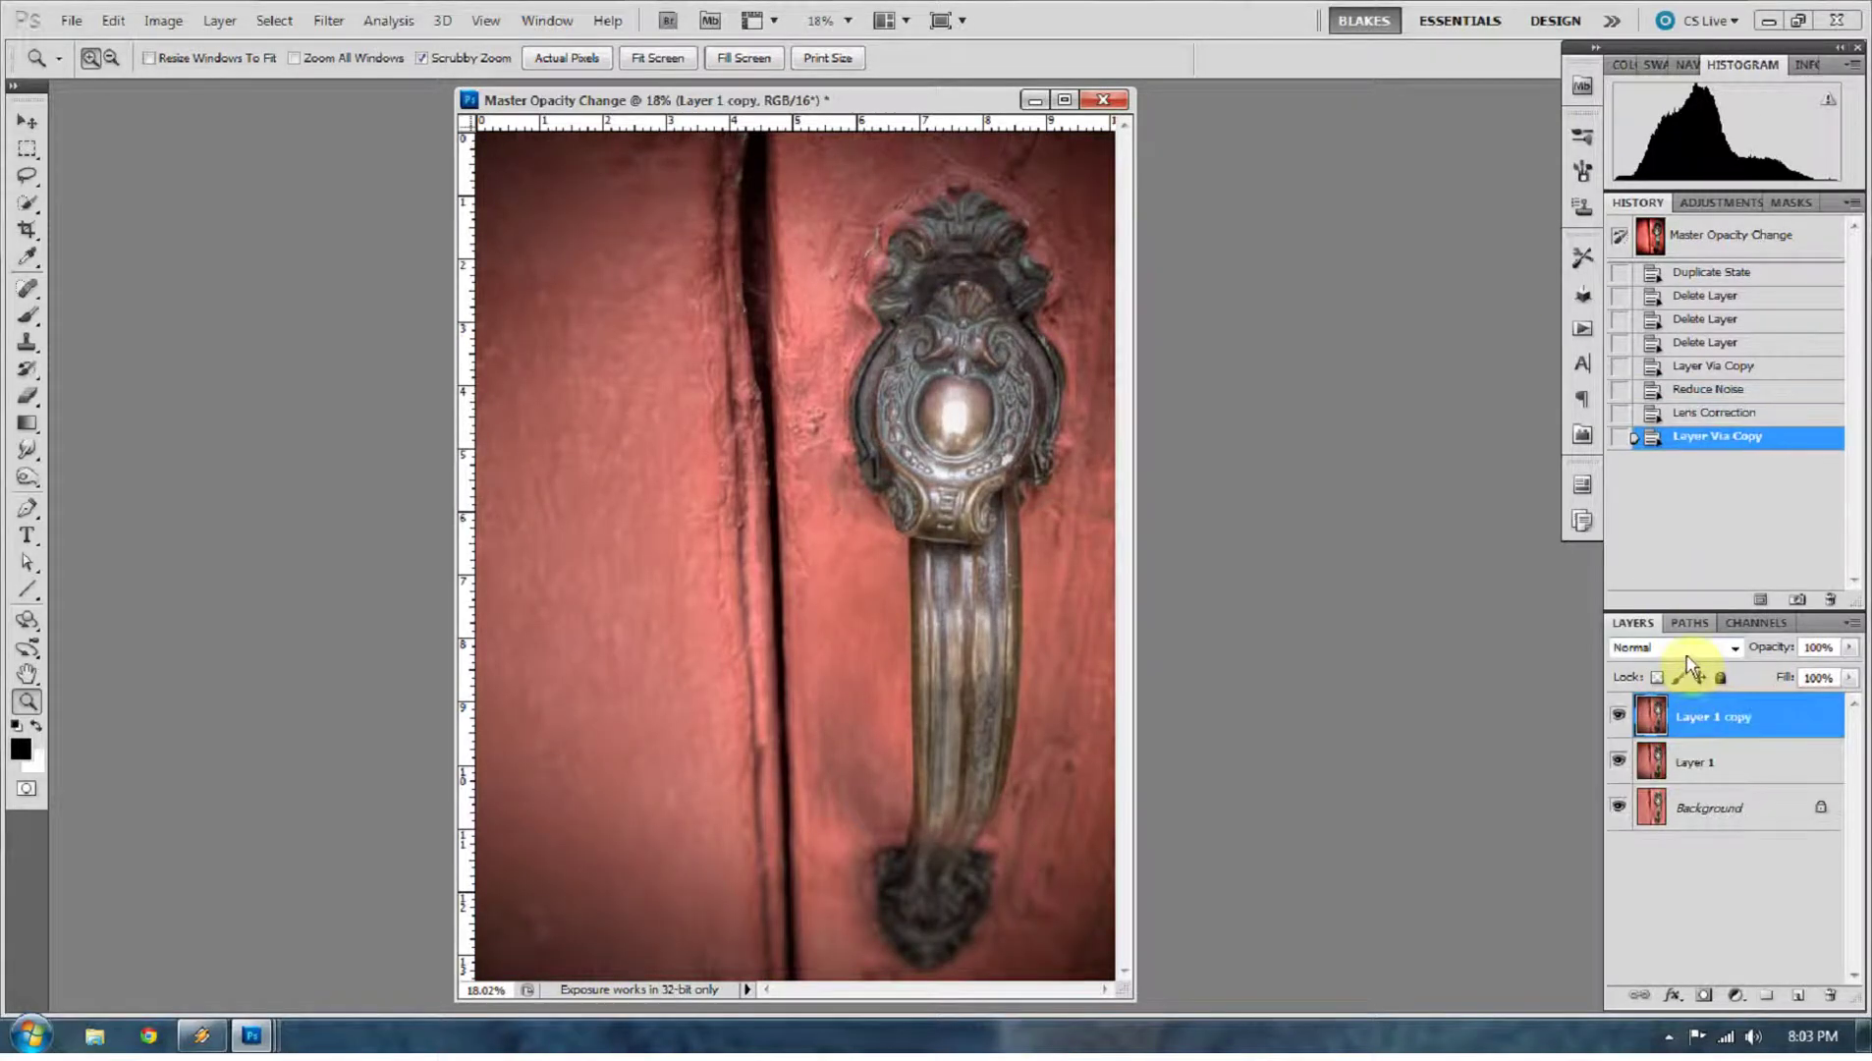
{"action": "key", "text": "ctrl+j"}
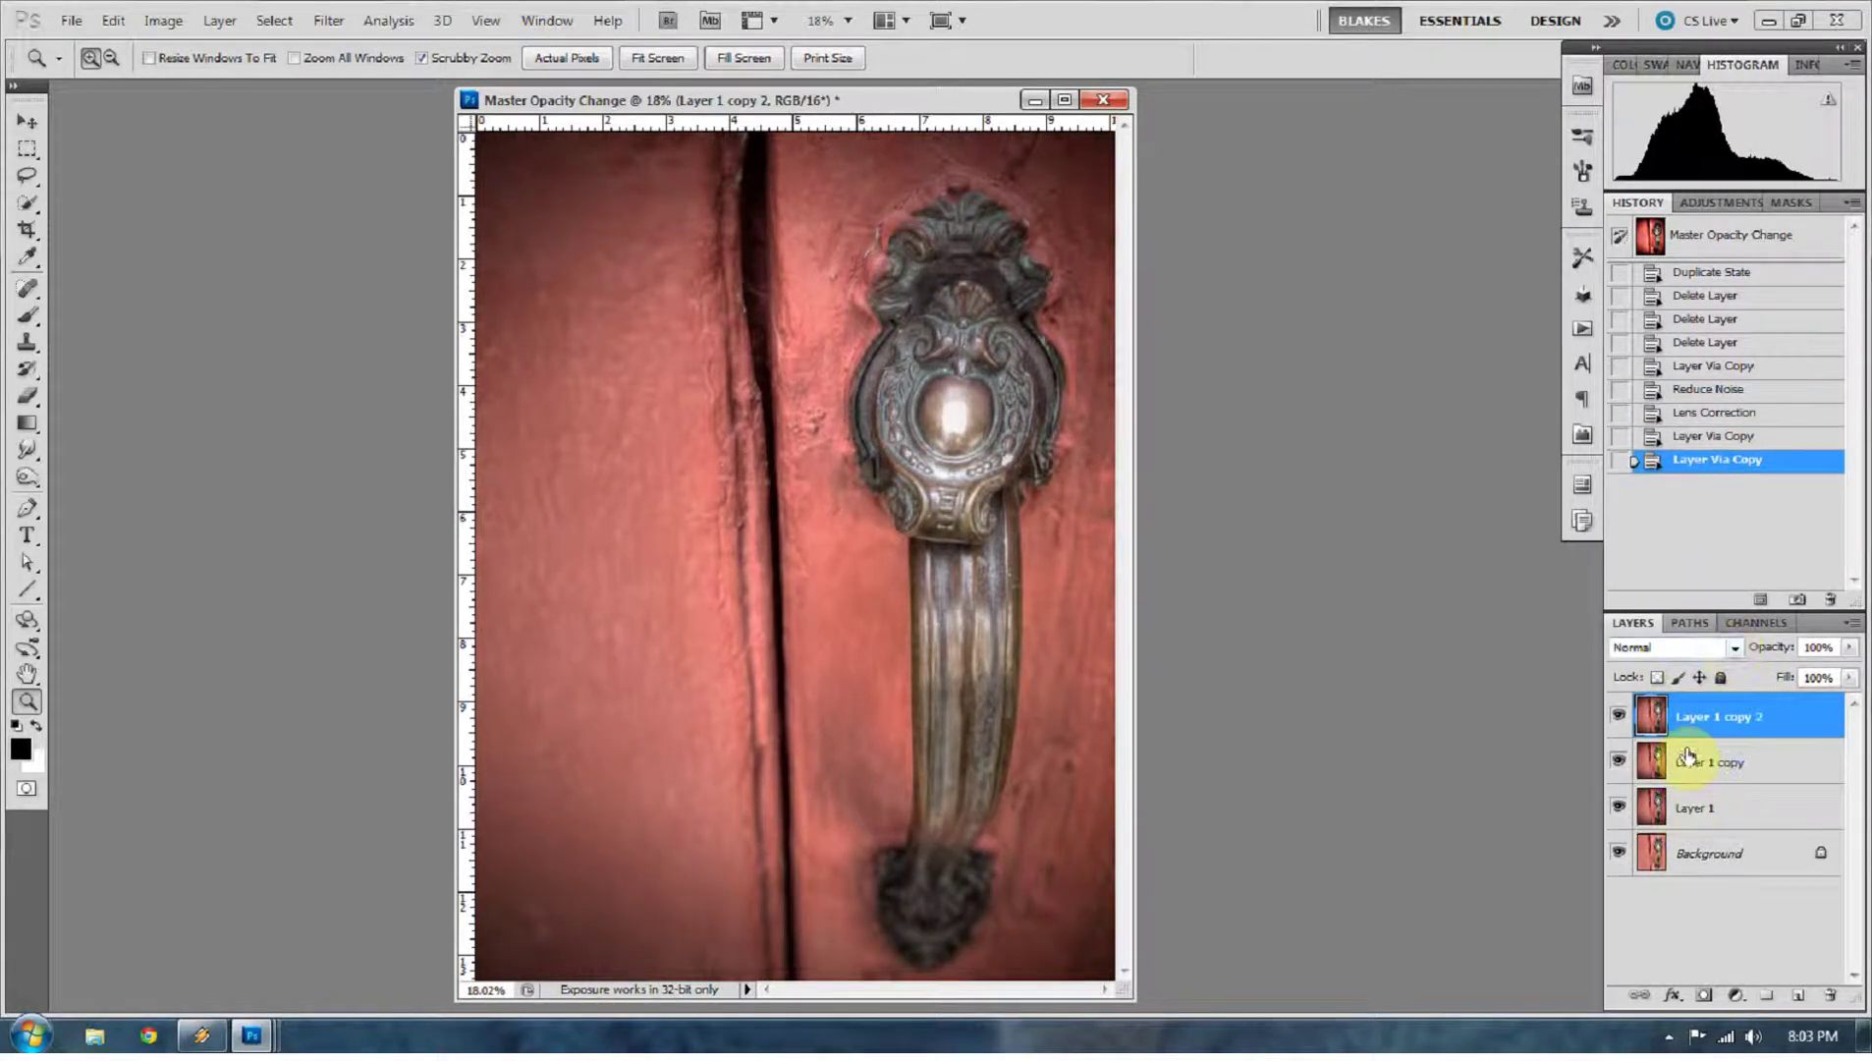
{"action": "left_click", "coordinate": [1687, 758]}
{"action": "left_click", "coordinate": [1728, 649]}
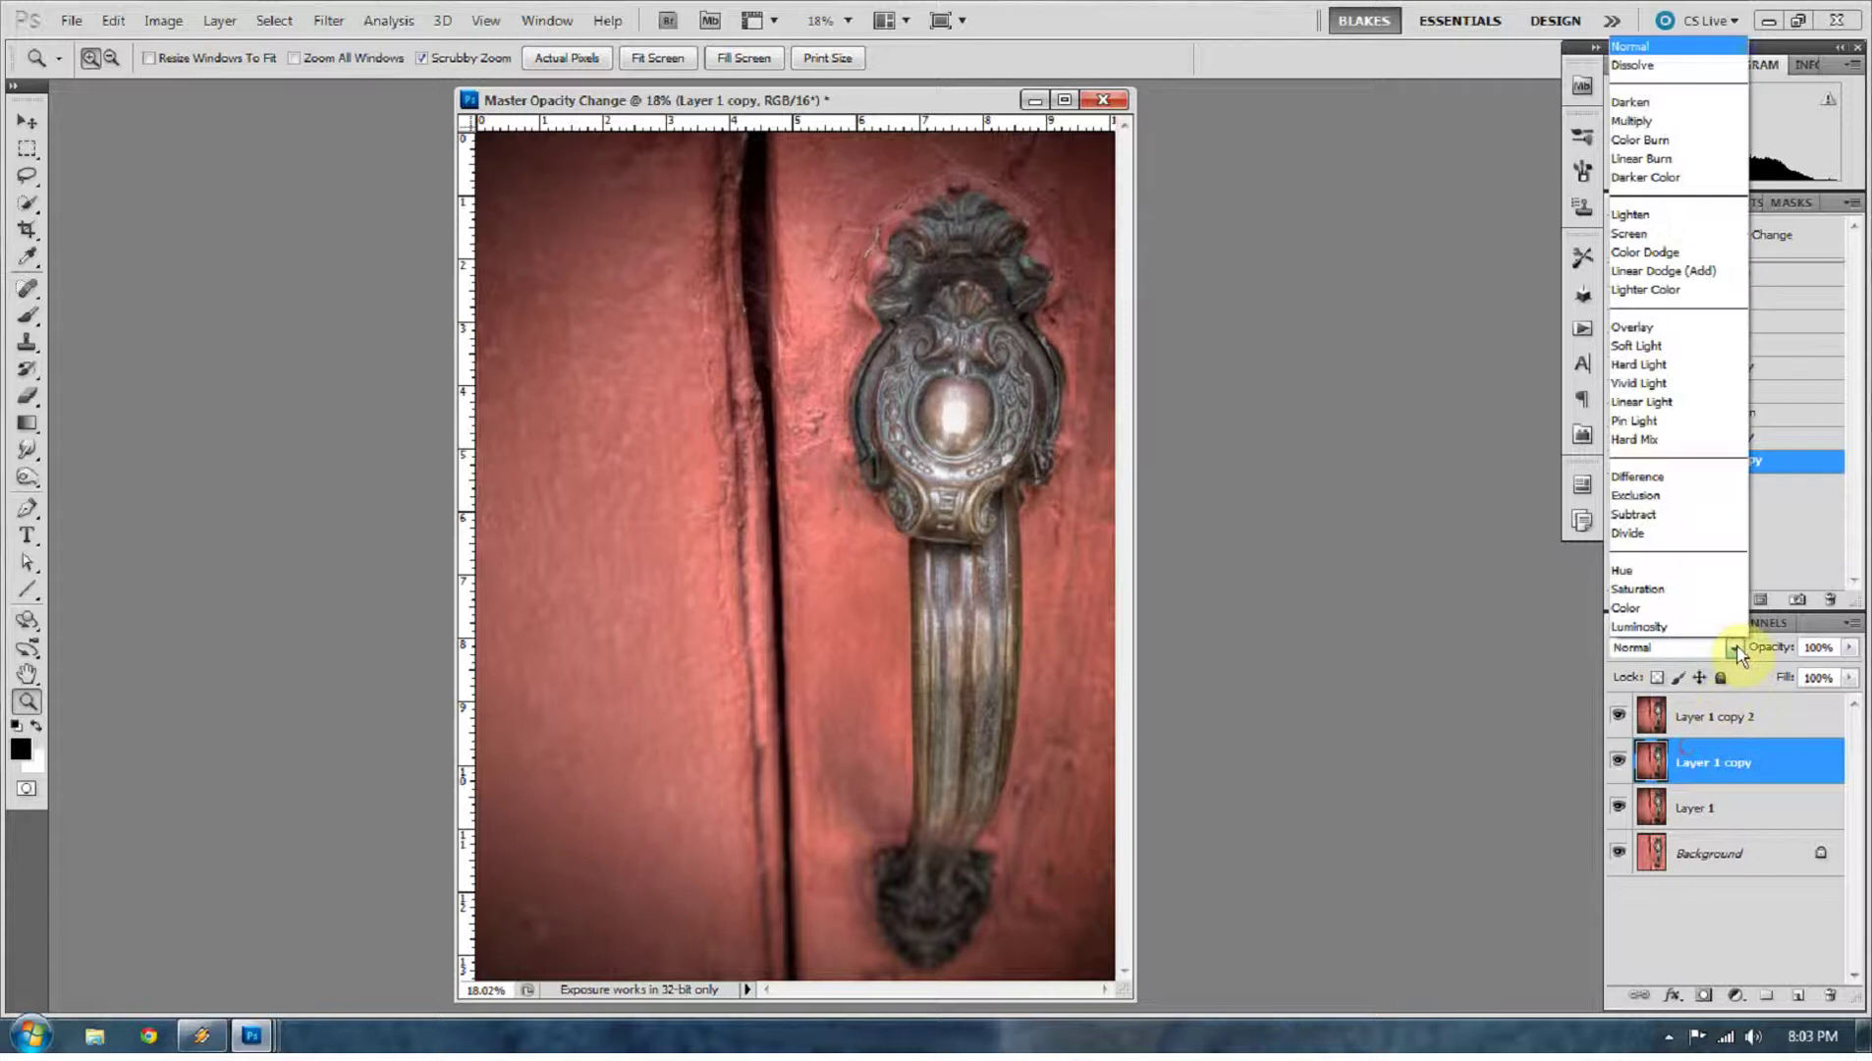
{"action": "left_click", "coordinate": [1691, 365]}
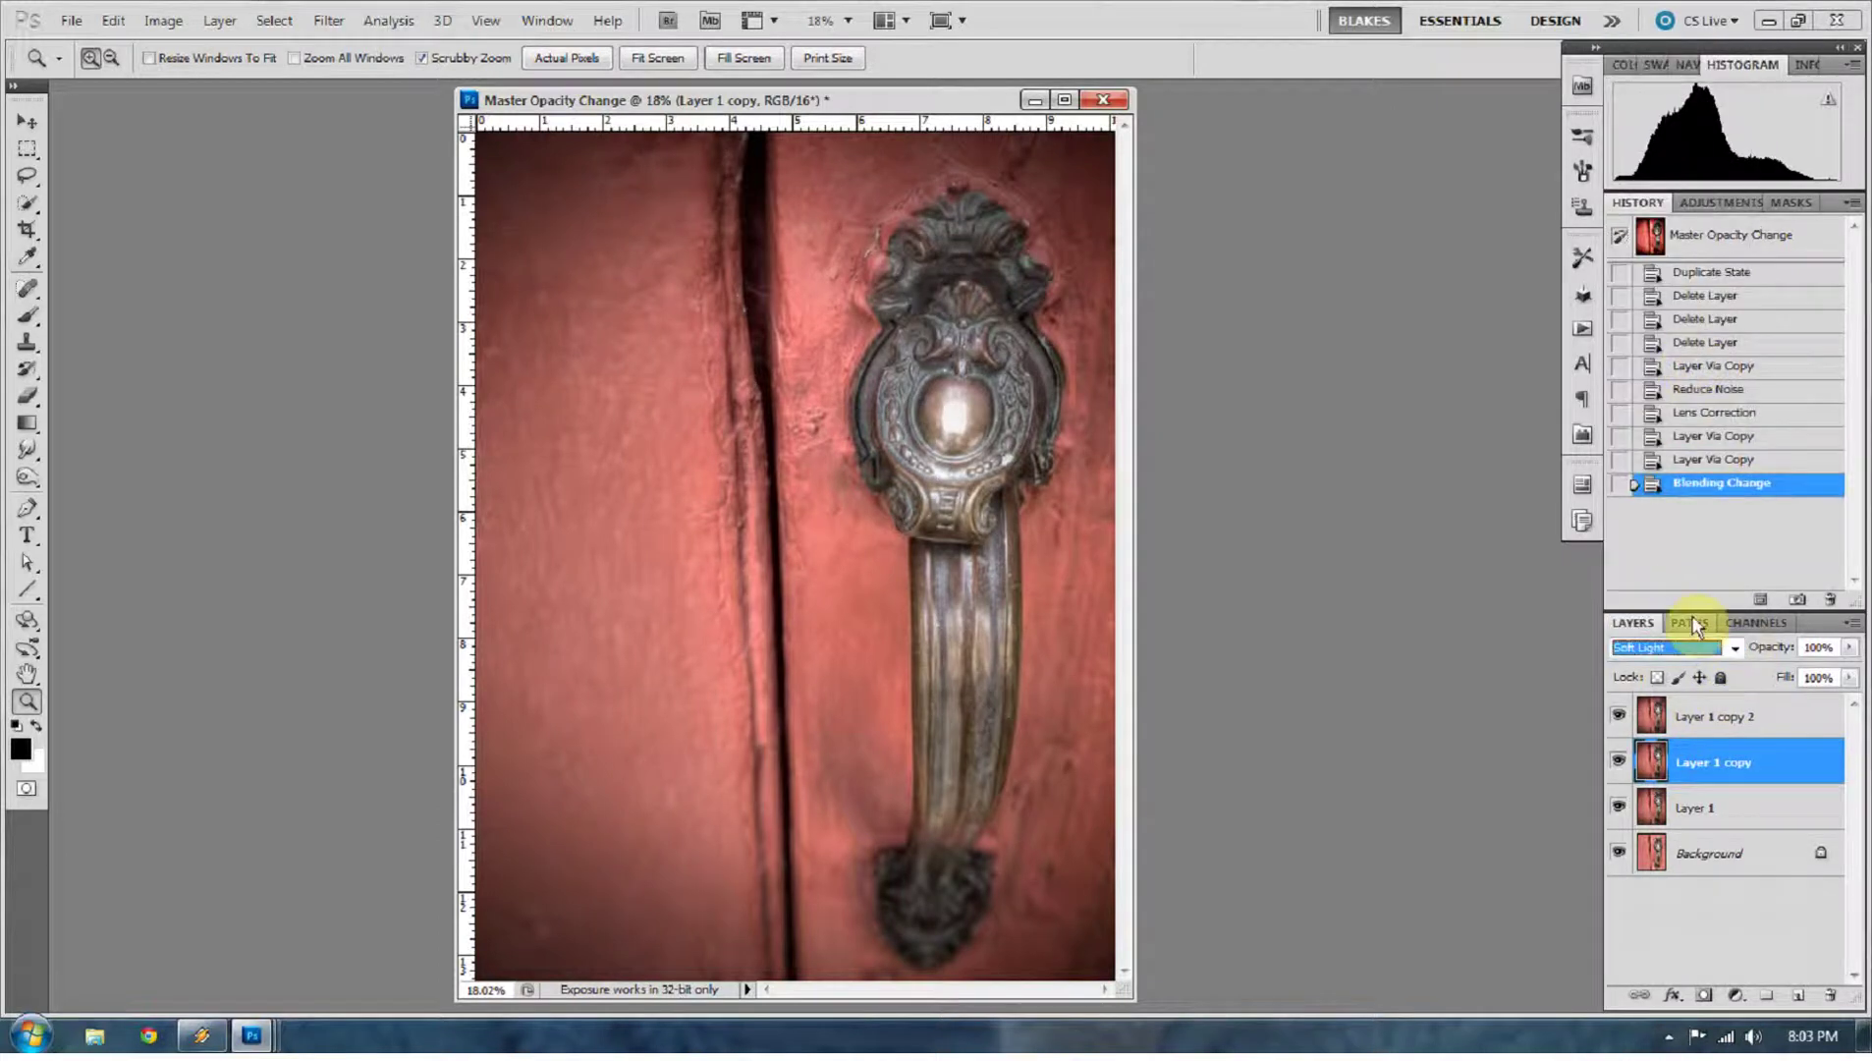
Set Layer 1 copy 2 to Soft Light at 50% opacity, then reselect Layer 1
{"action": "left_click", "coordinate": [1695, 717]}
{"action": "left_click", "coordinate": [1728, 648]}
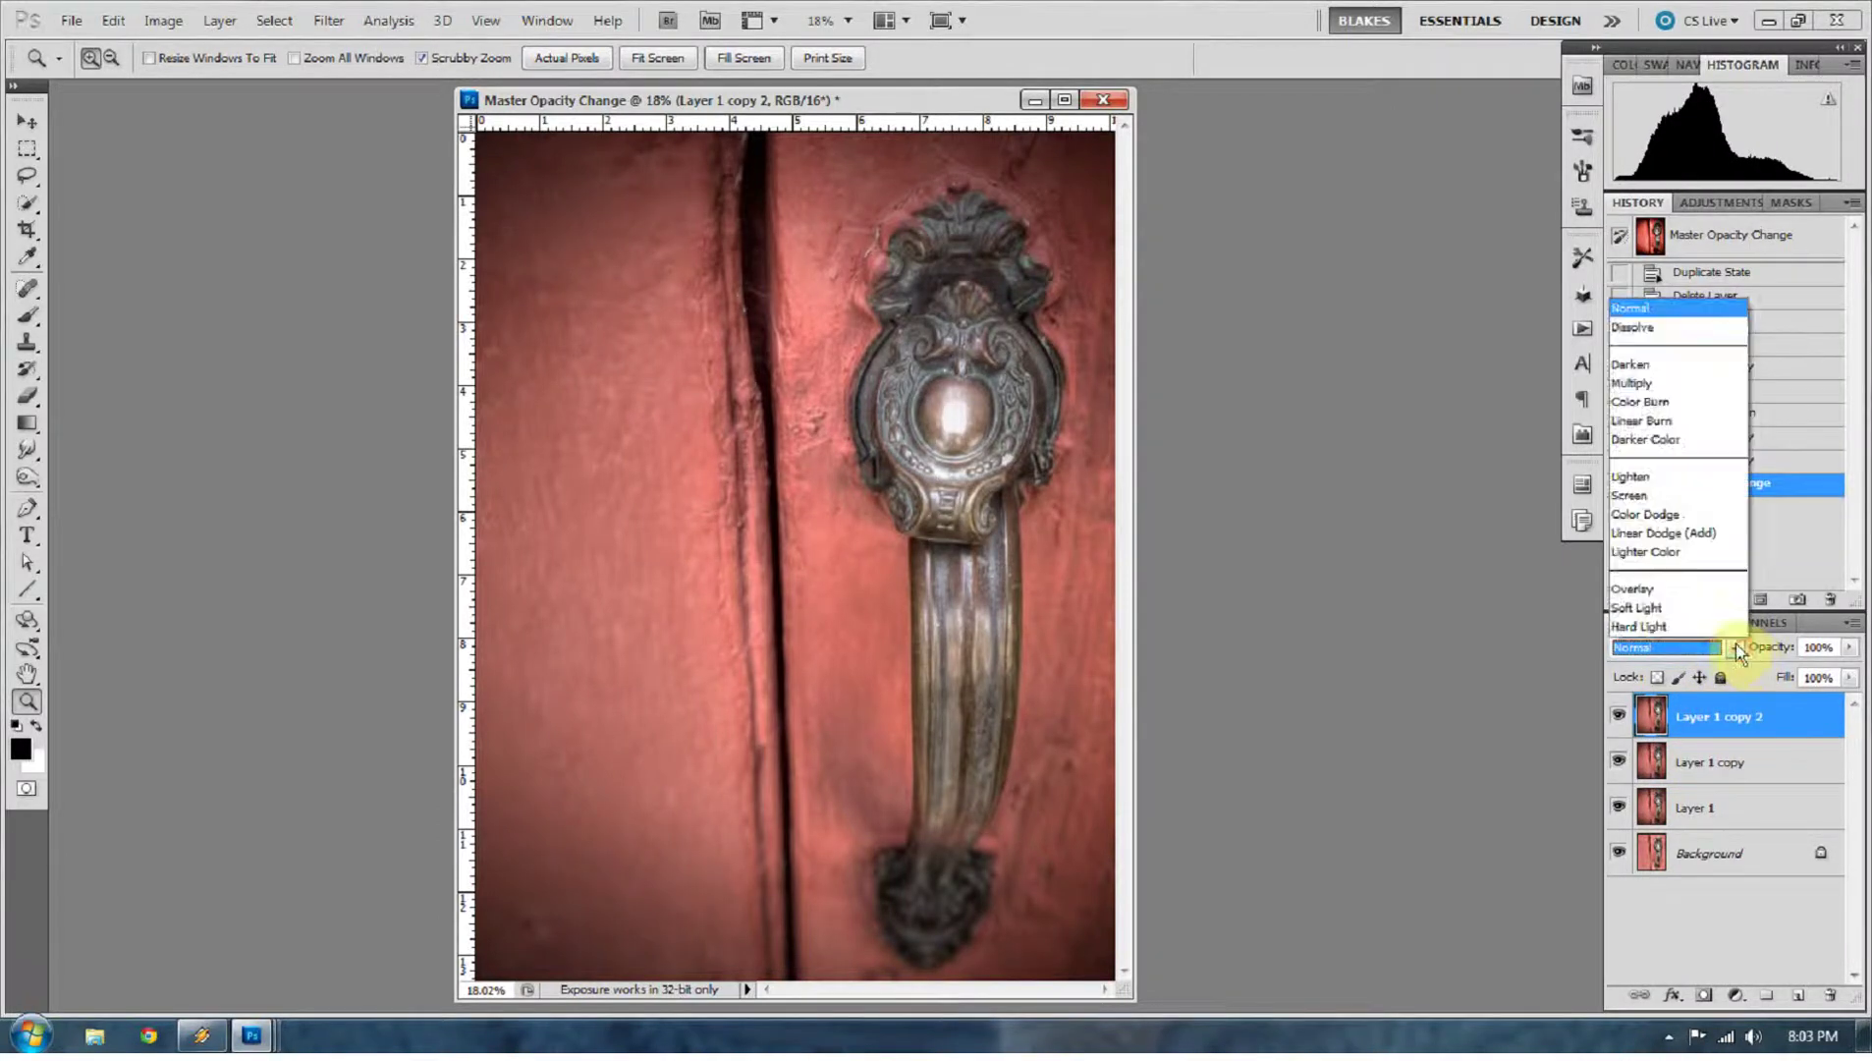
{"action": "left_click", "coordinate": [1671, 362]}
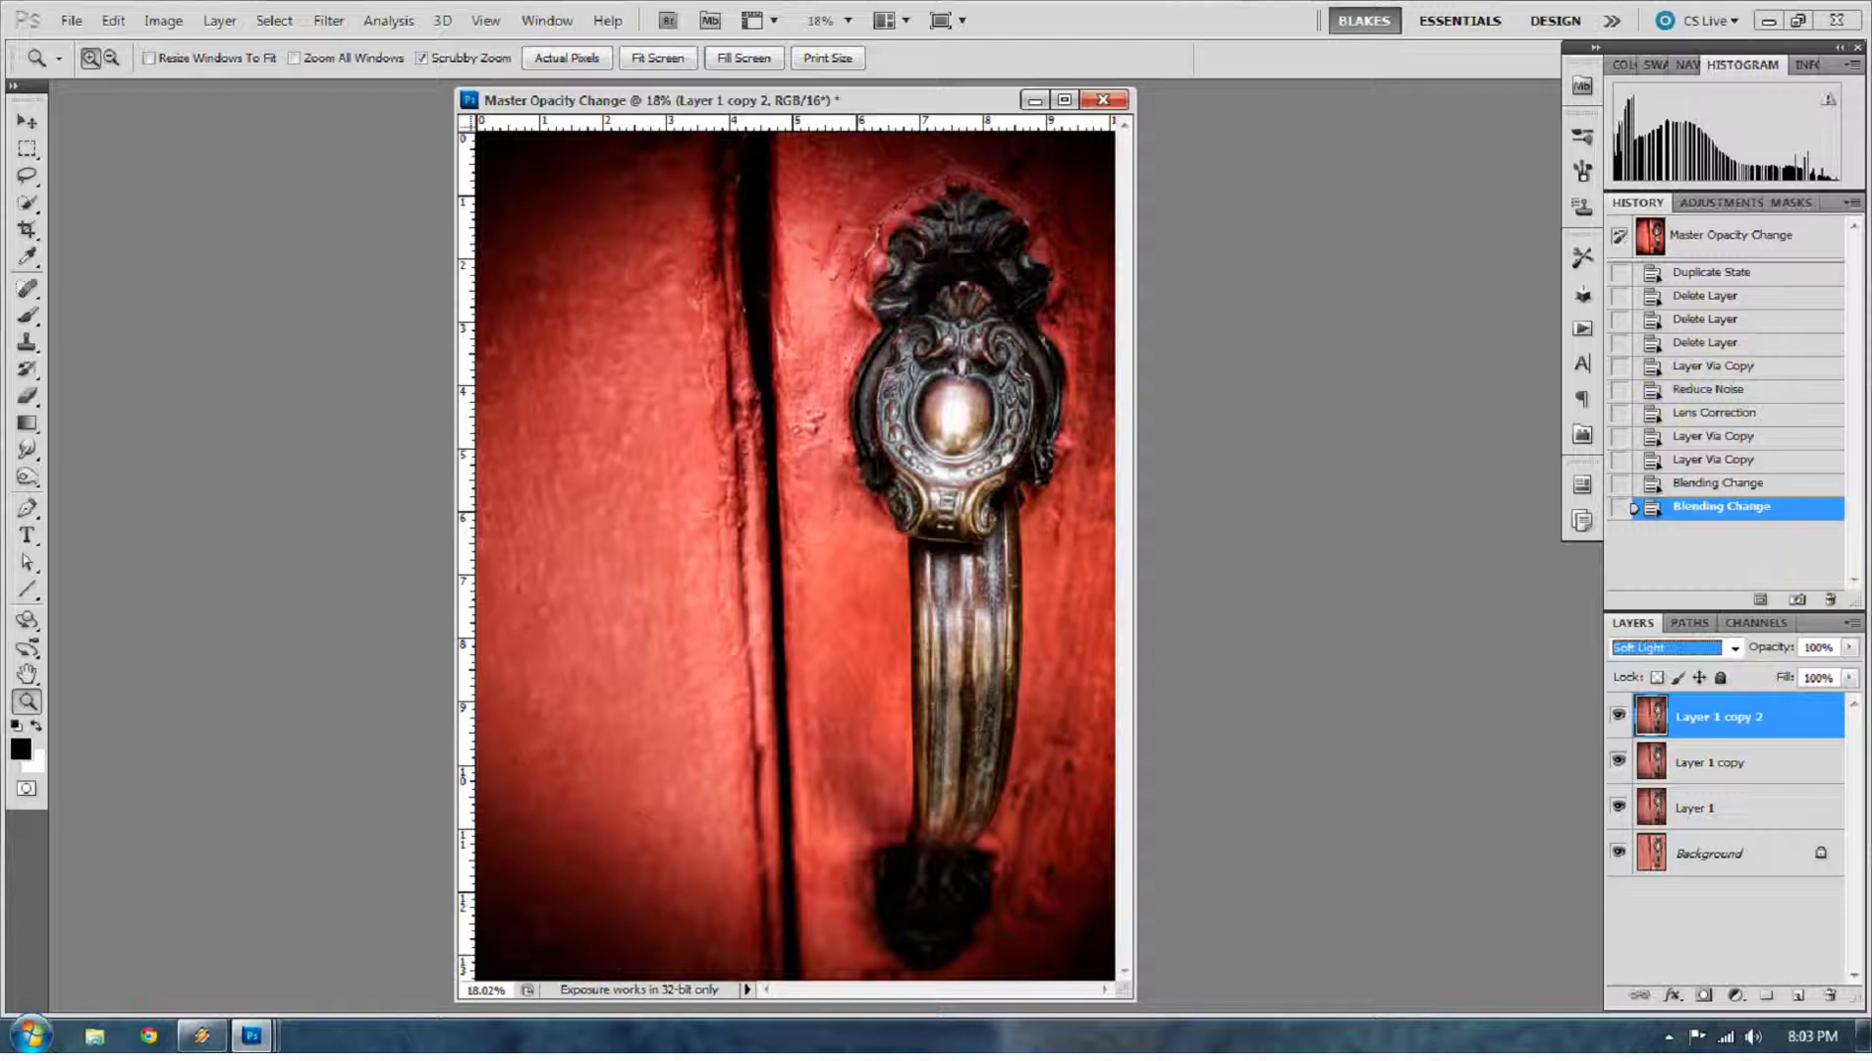
{"action": "left_click_drag", "start_coordinate": [1851, 648], "coordinate": [1791, 676]}
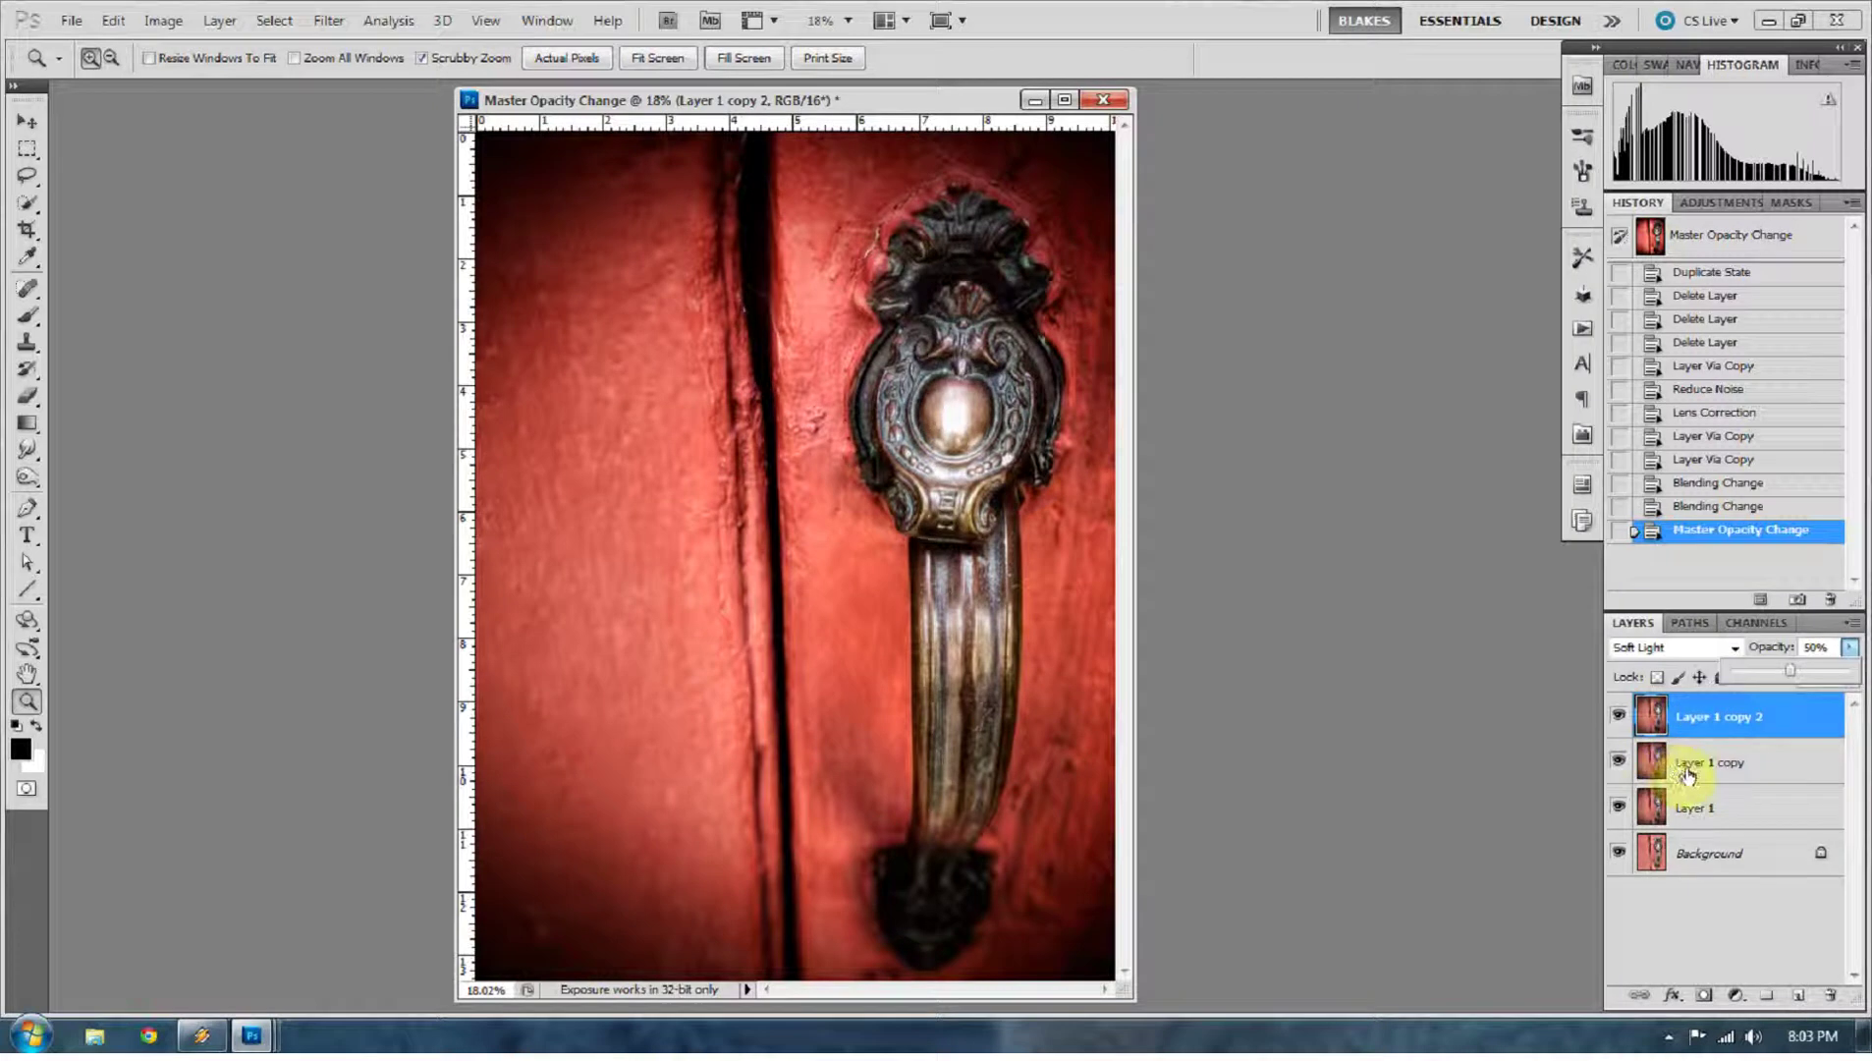
{"action": "left_click", "coordinate": [1717, 854]}
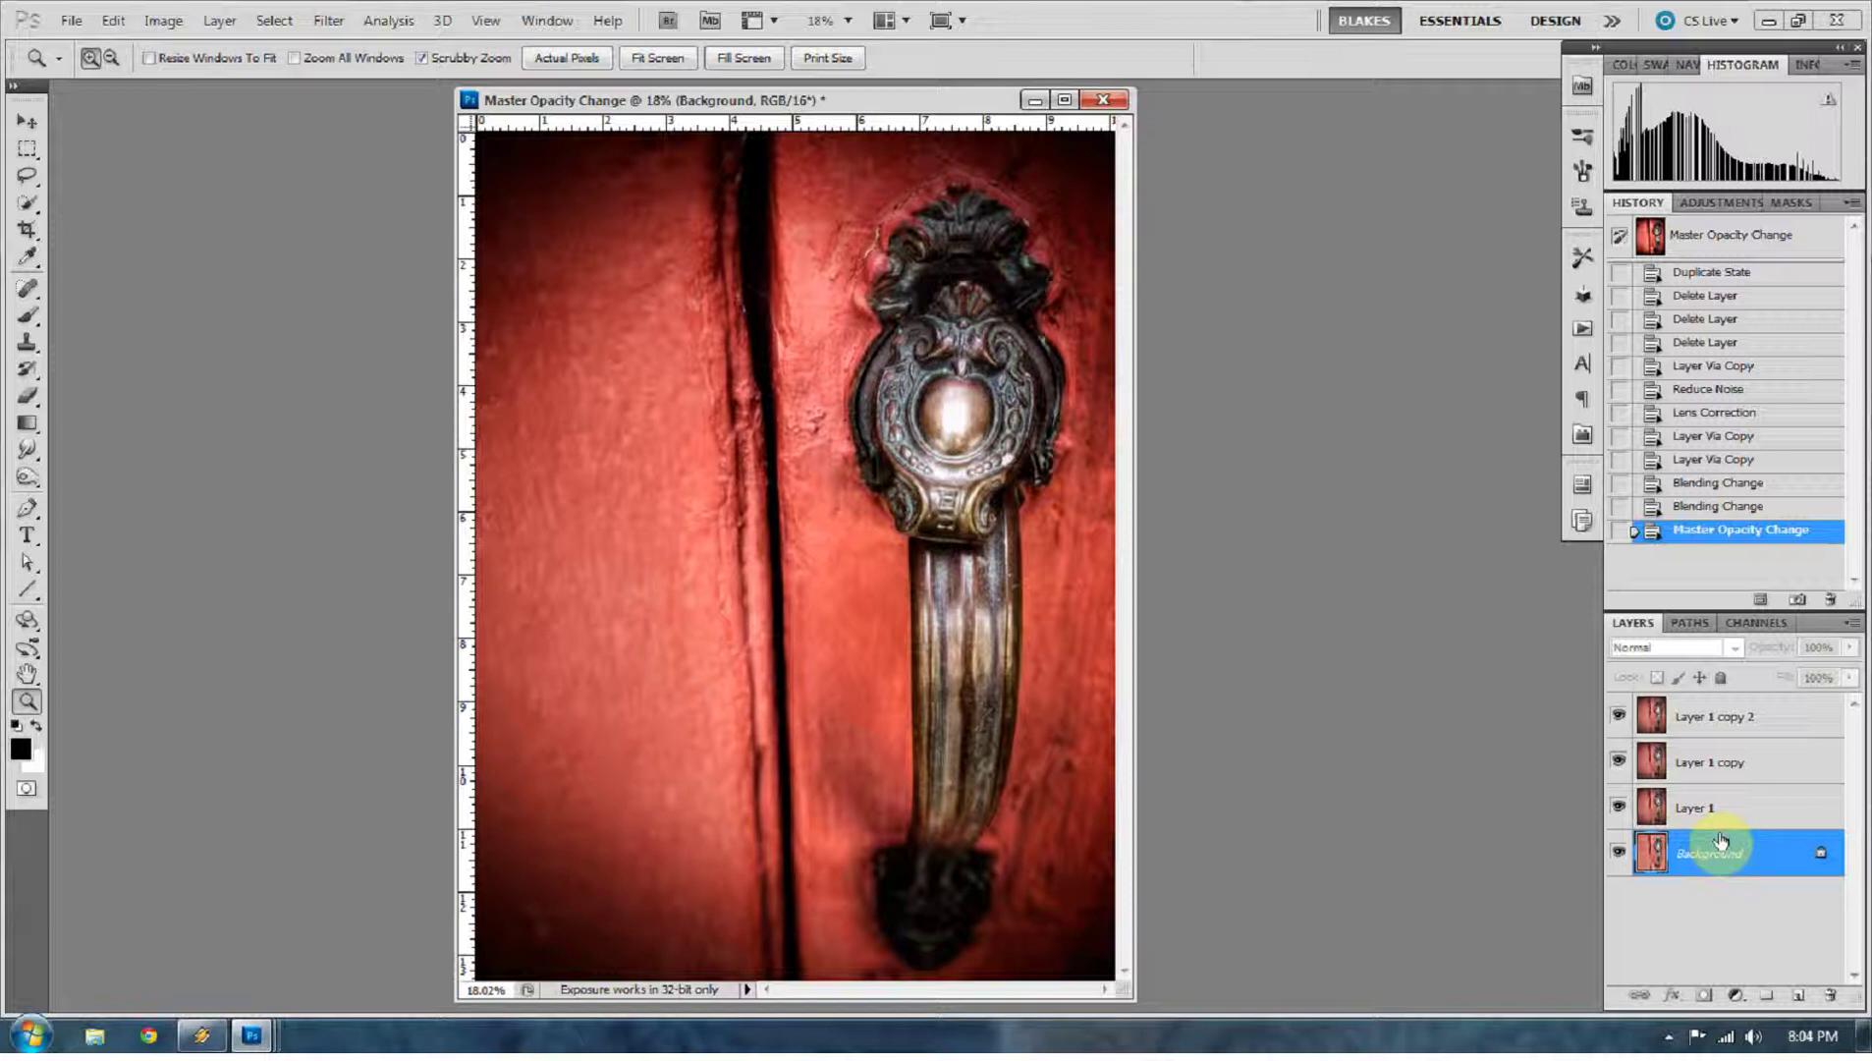
{"action": "left_click", "coordinate": [1724, 815]}
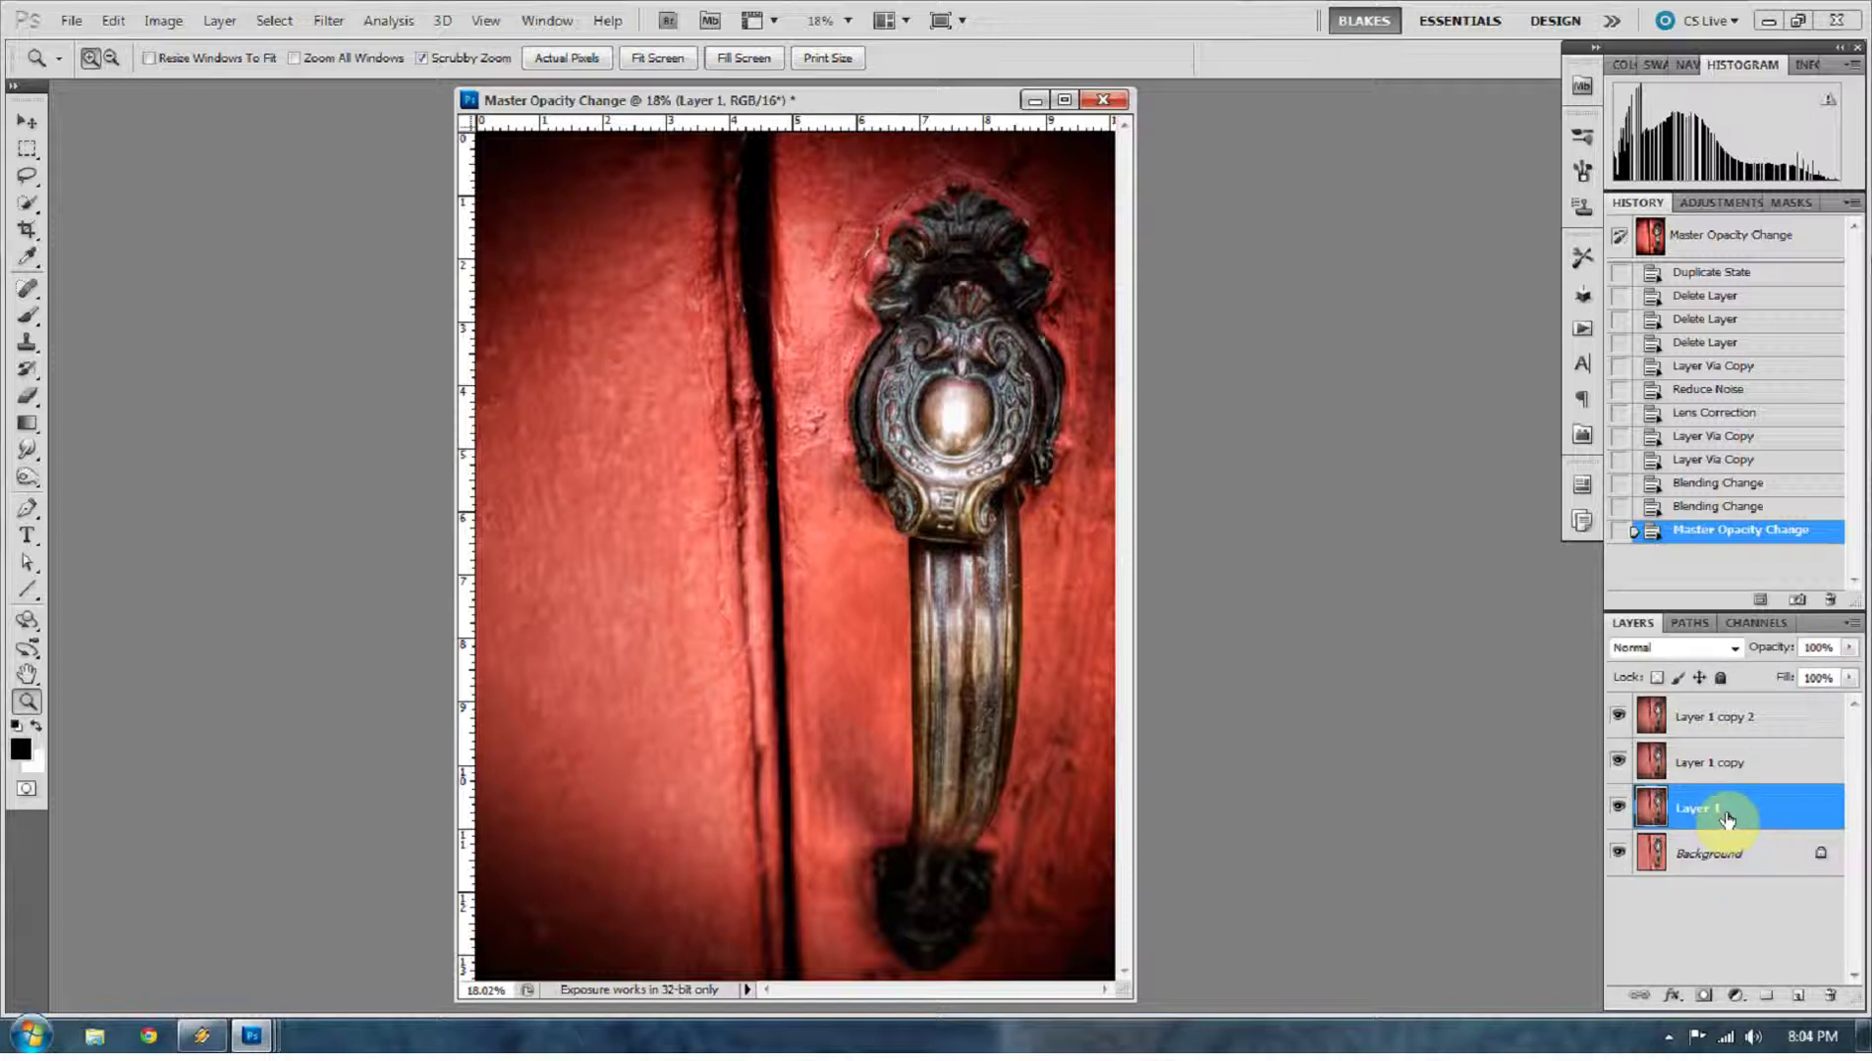
Duplicate Layer 1 as Layer 1 copy 3, move it to the top, and set Soft Light
{"action": "key", "text": "ctrl+j"}
{"action": "left_click_drag", "start_coordinate": [1727, 815], "coordinate": [1728, 719]}
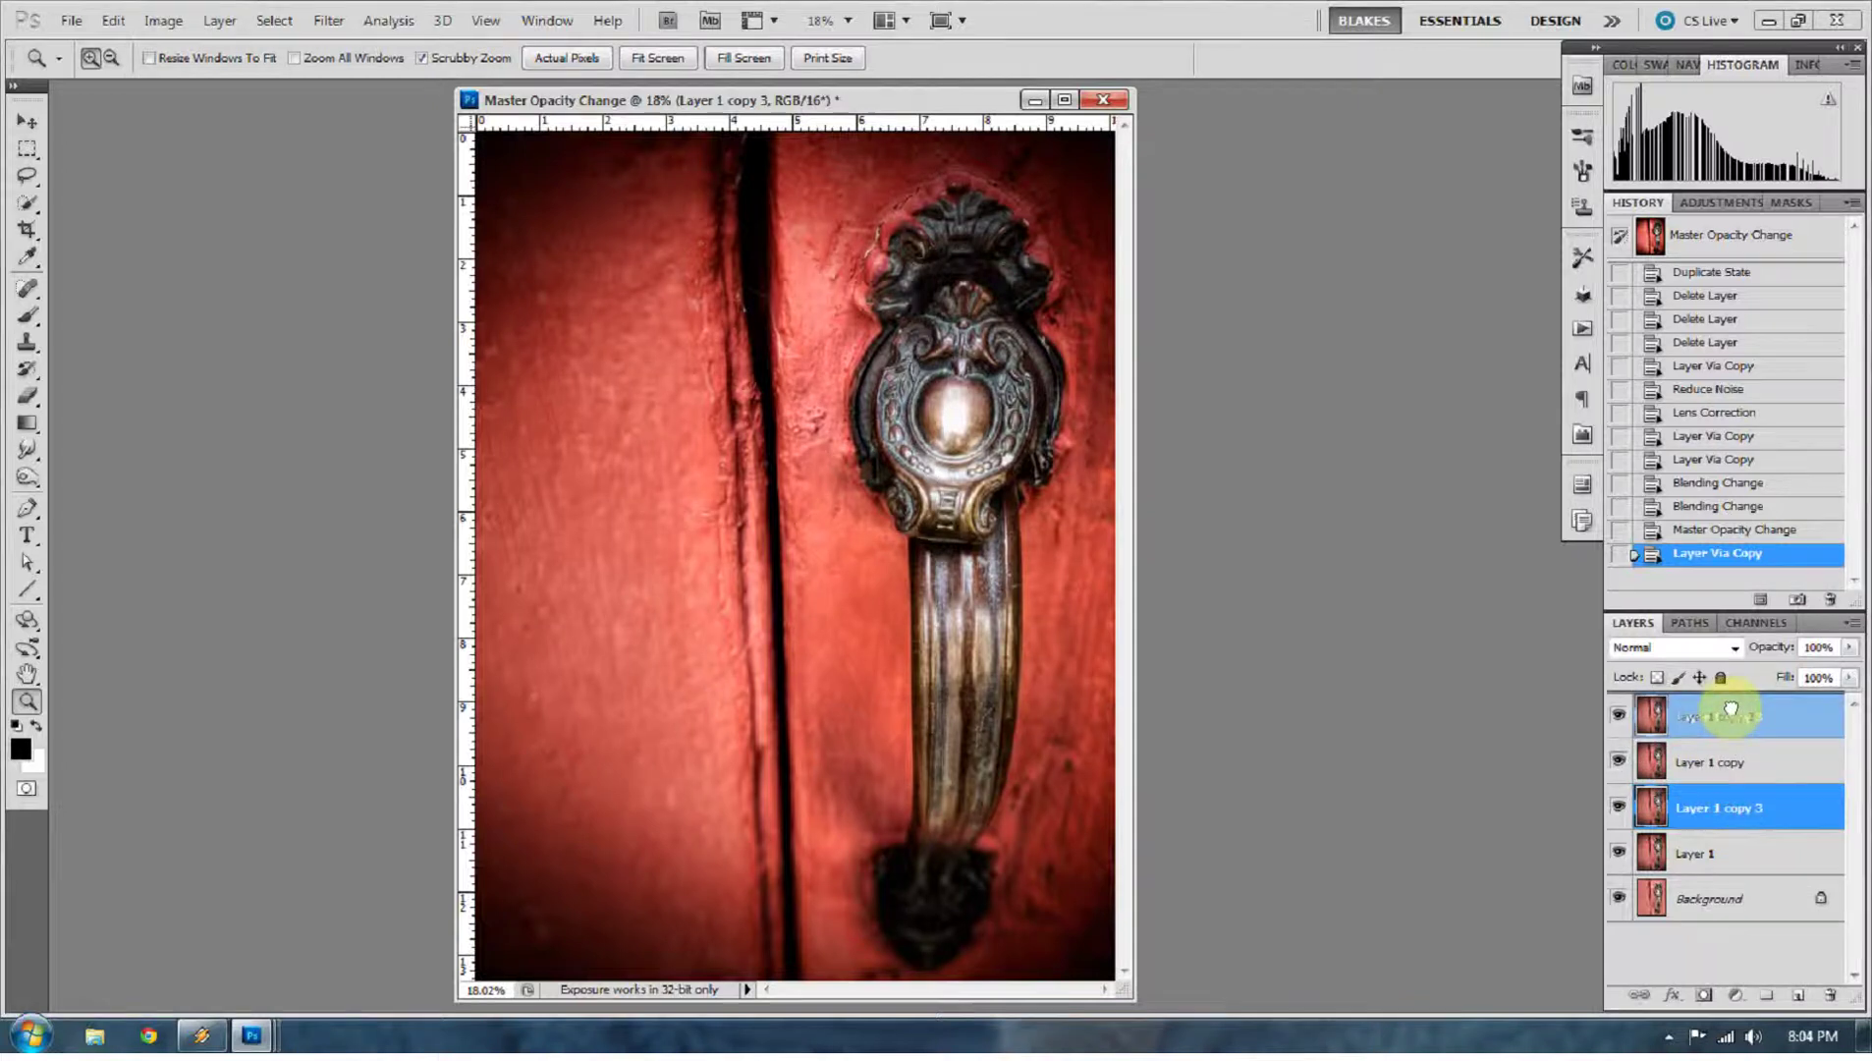
{"action": "left_click_drag", "start_coordinate": [1731, 708], "coordinate": [1733, 712]}
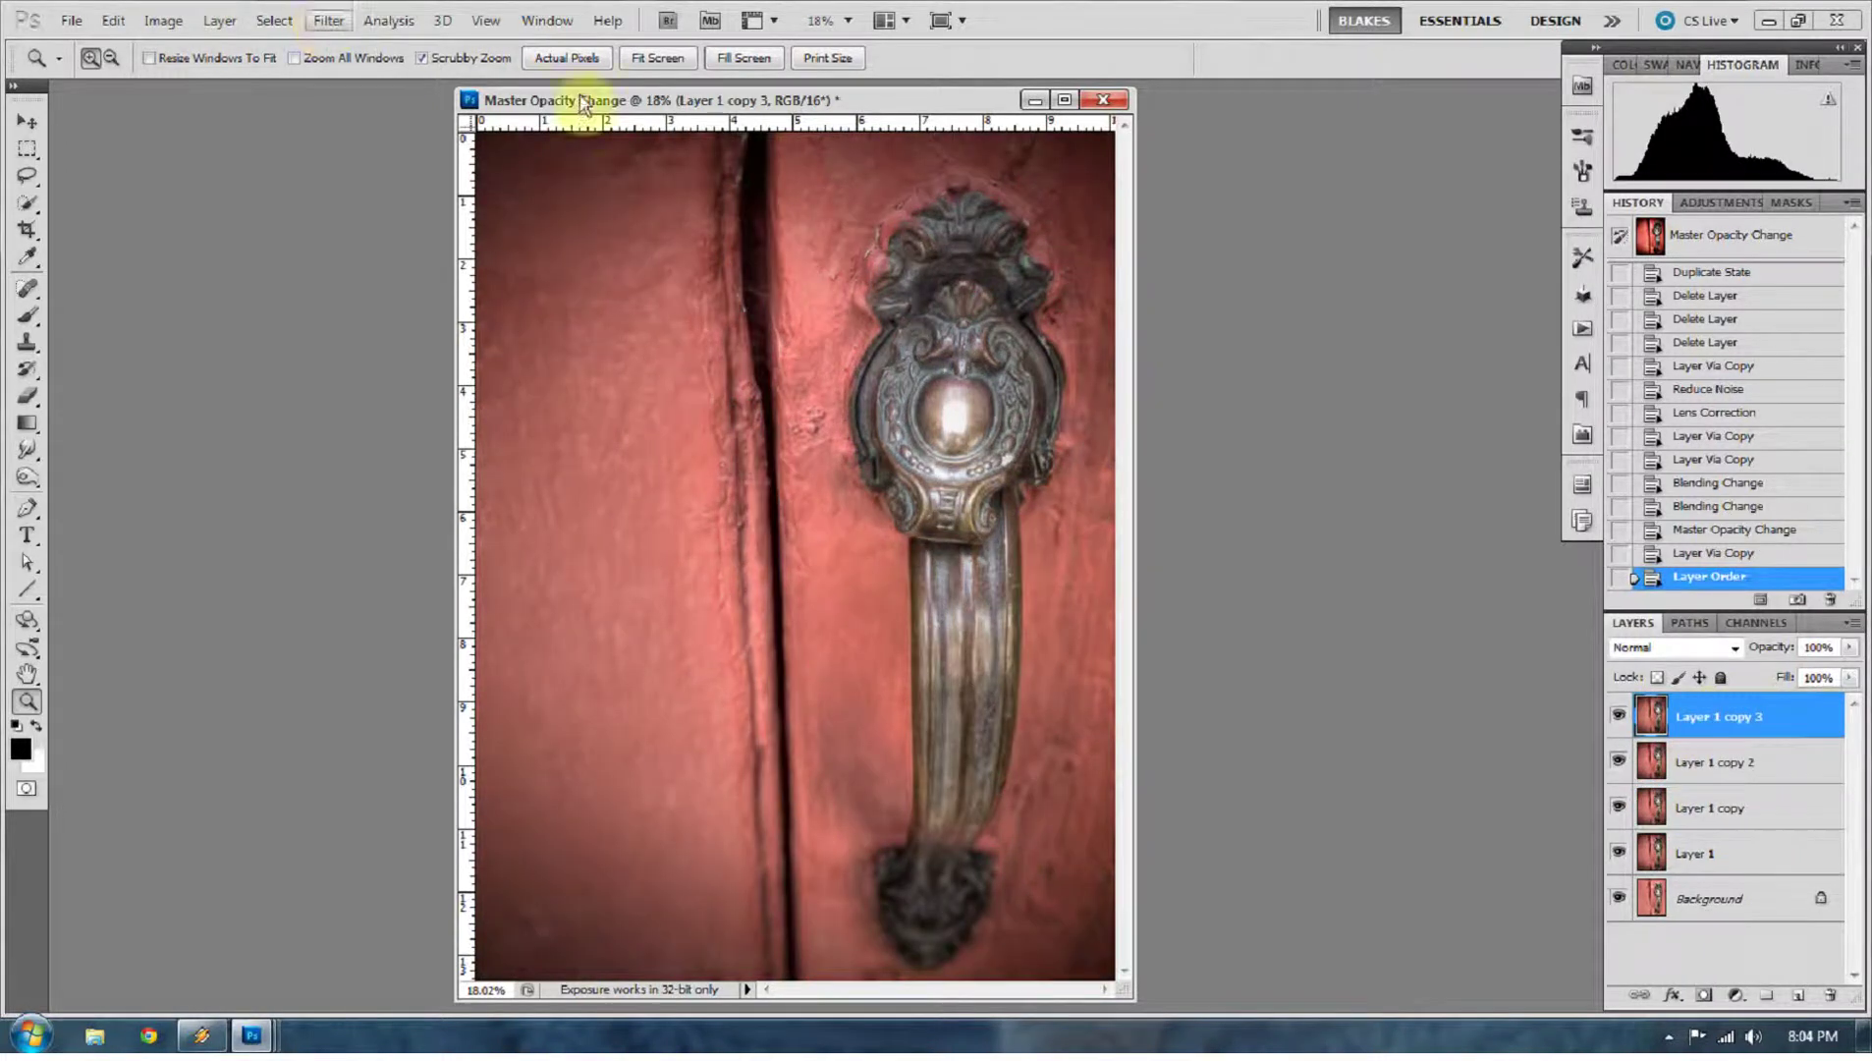
{"action": "left_click", "coordinate": [1704, 648]}
{"action": "left_click", "coordinate": [1648, 341]}
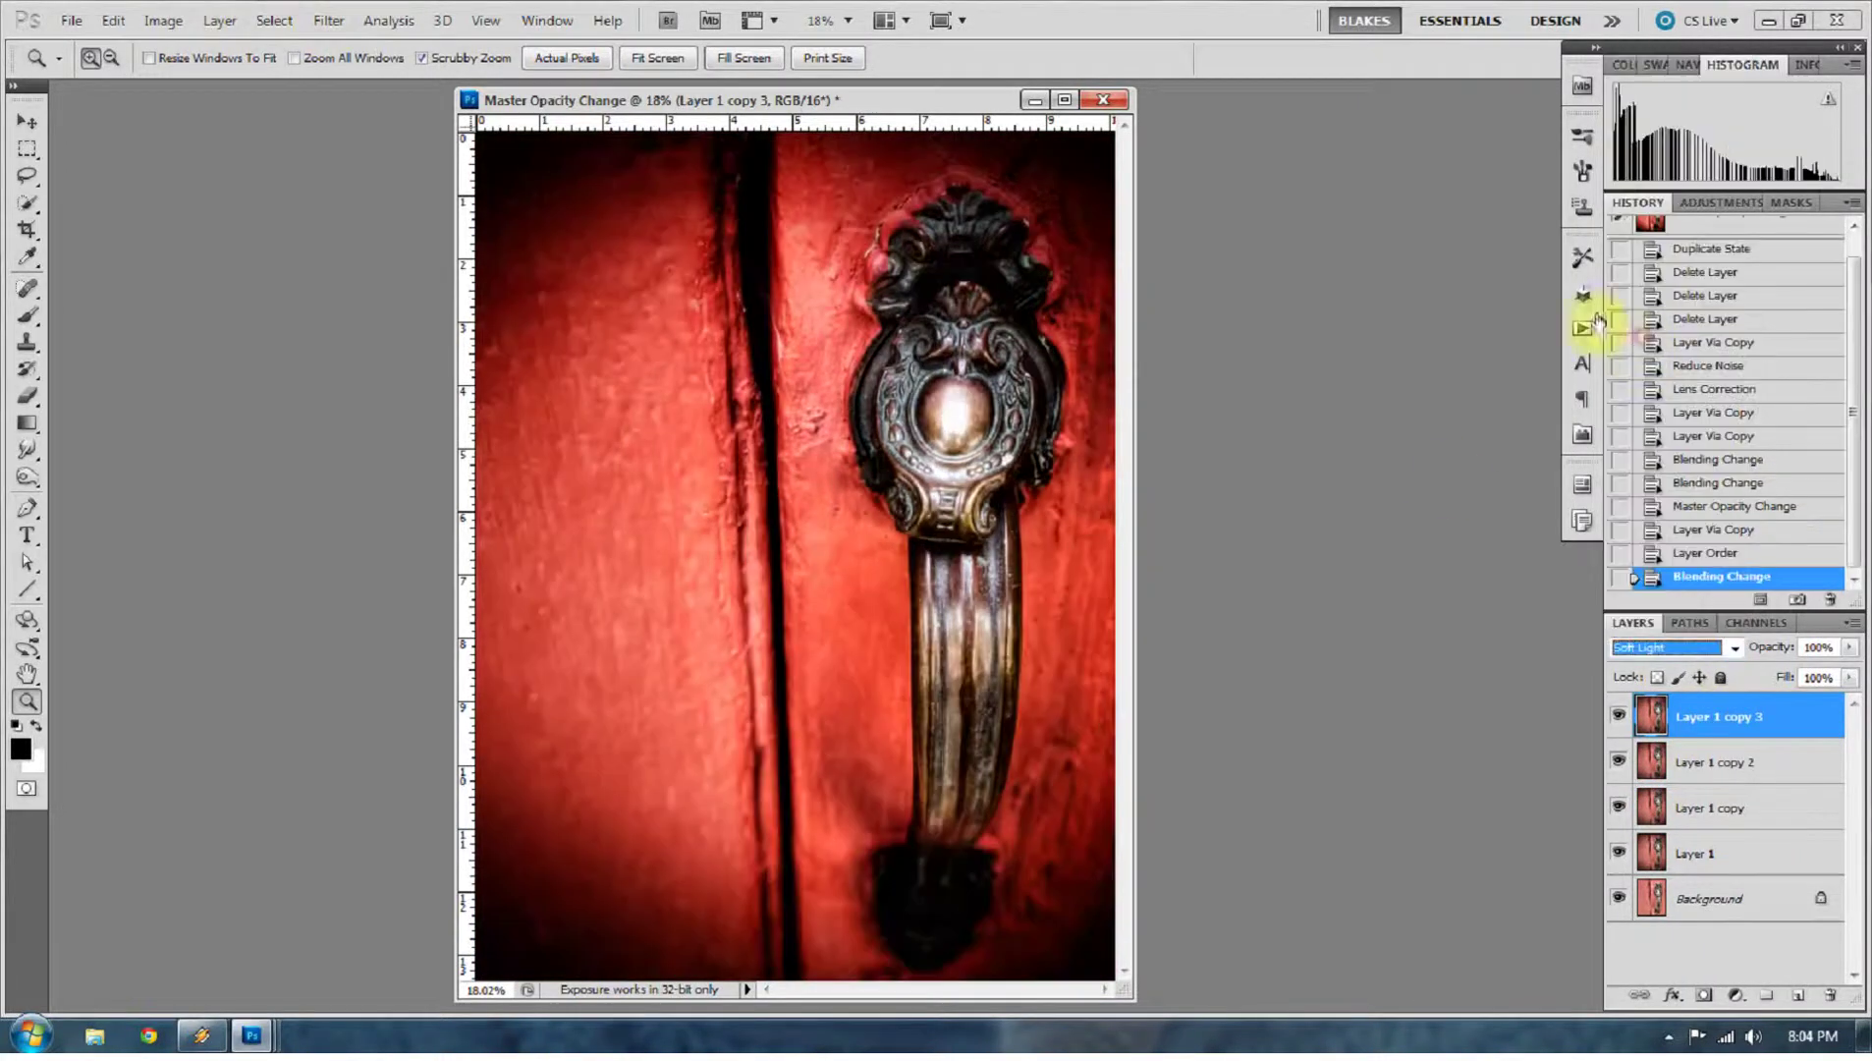
Apply a High Pass filter with a 4.9-pixel radius to Layer 1 copy 3
{"action": "left_click", "coordinate": [324, 20]}
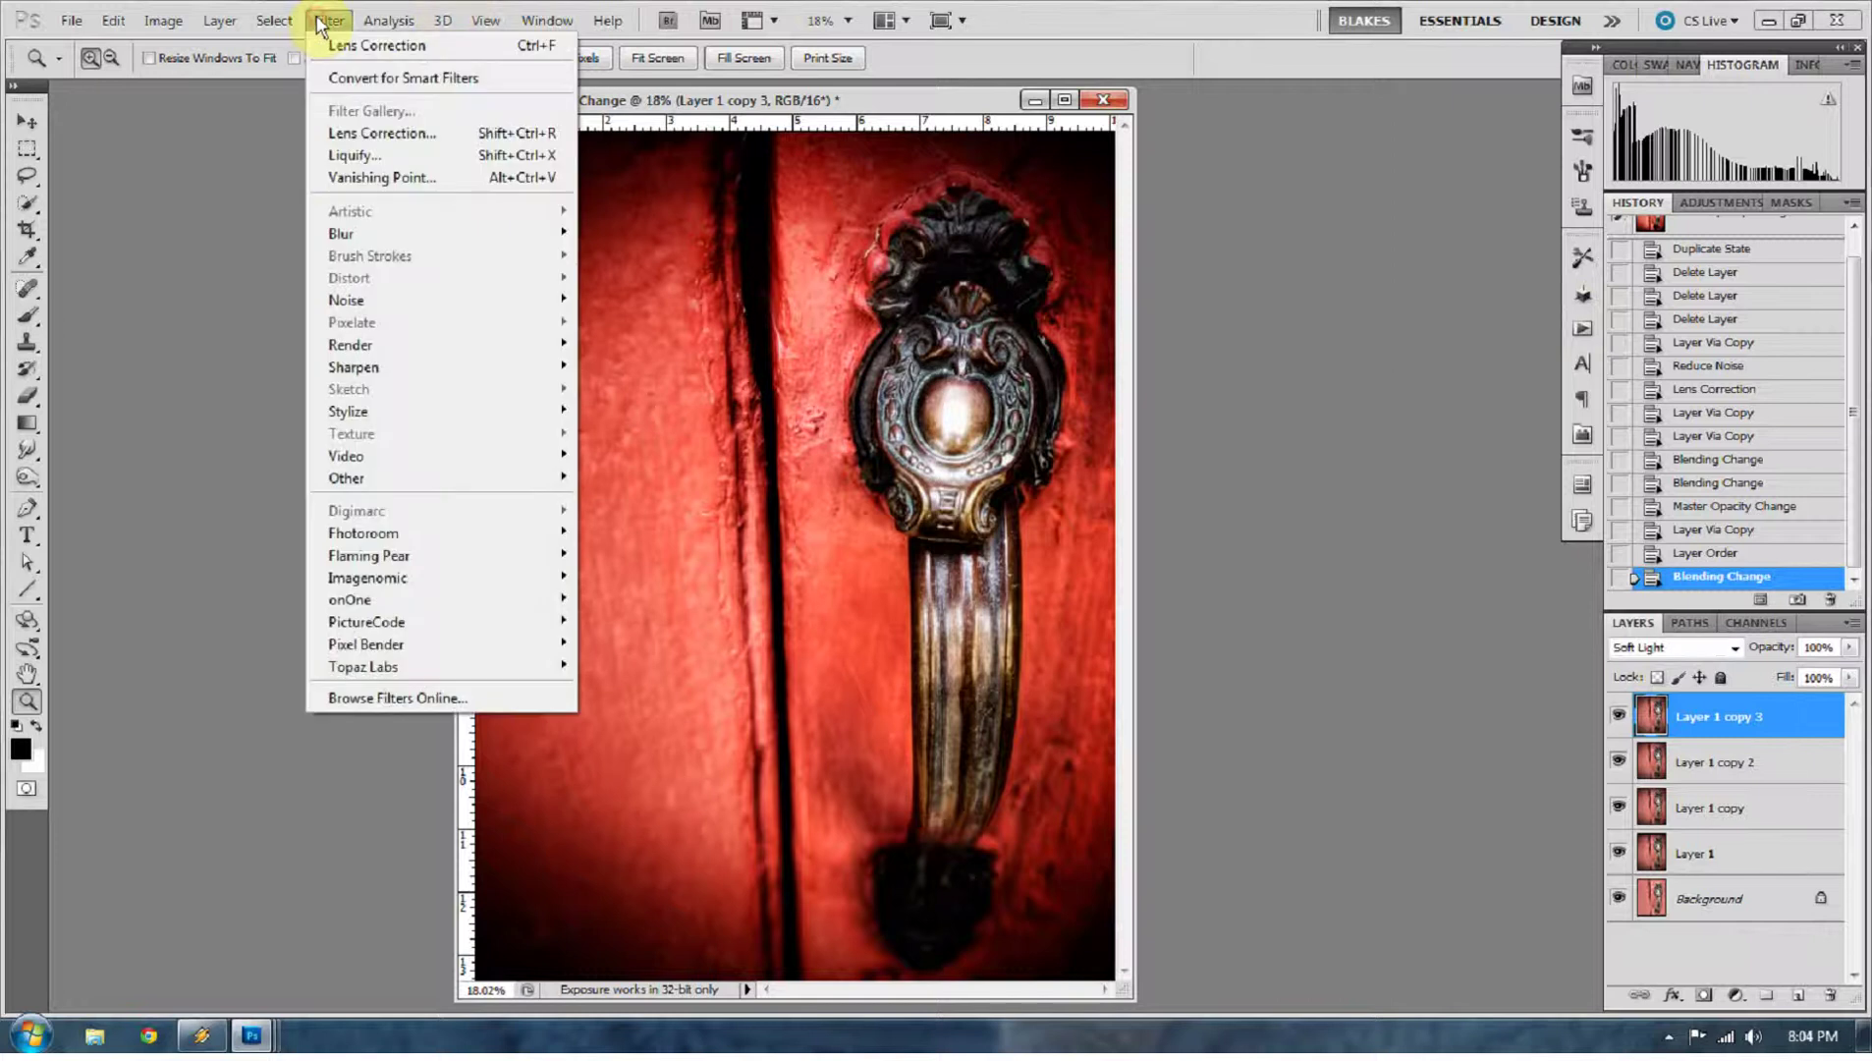
{"action": "mouse_move", "coordinate": [412, 477]}
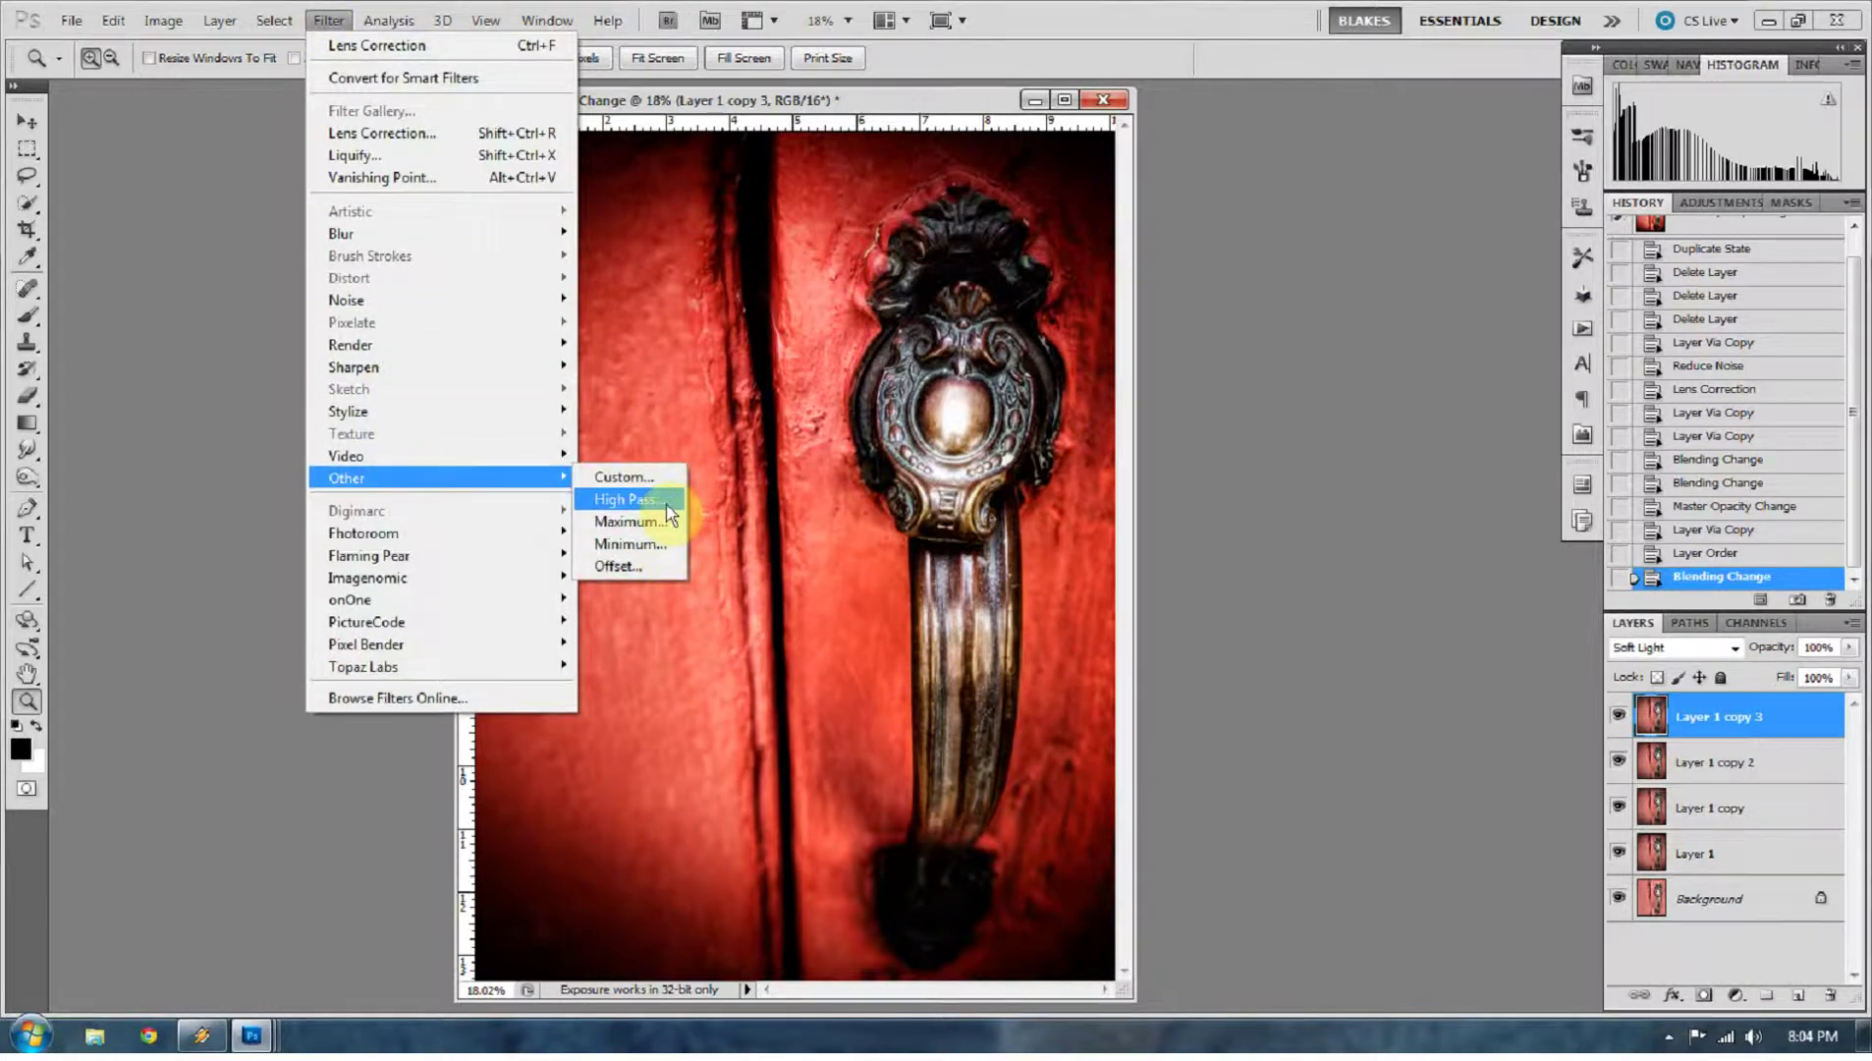
{"action": "left_click", "coordinate": [665, 505]}
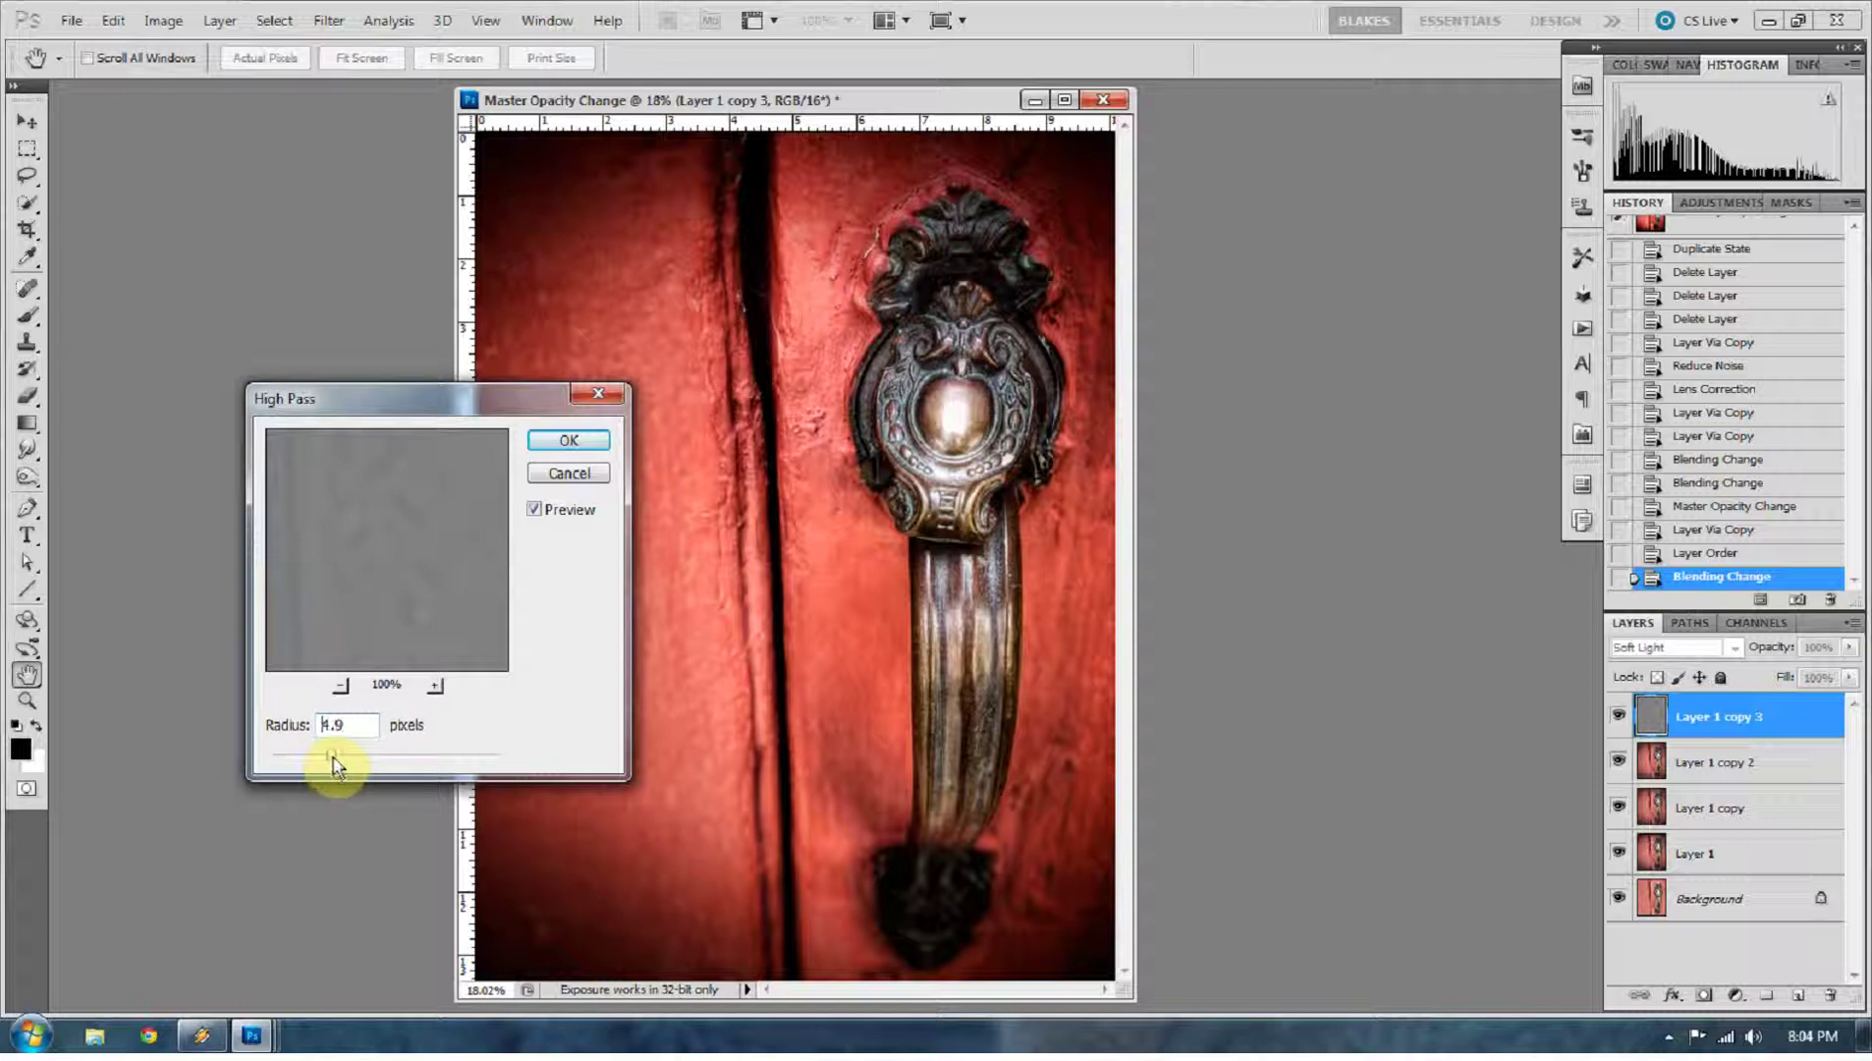
{"action": "left_click", "coordinate": [331, 757]}
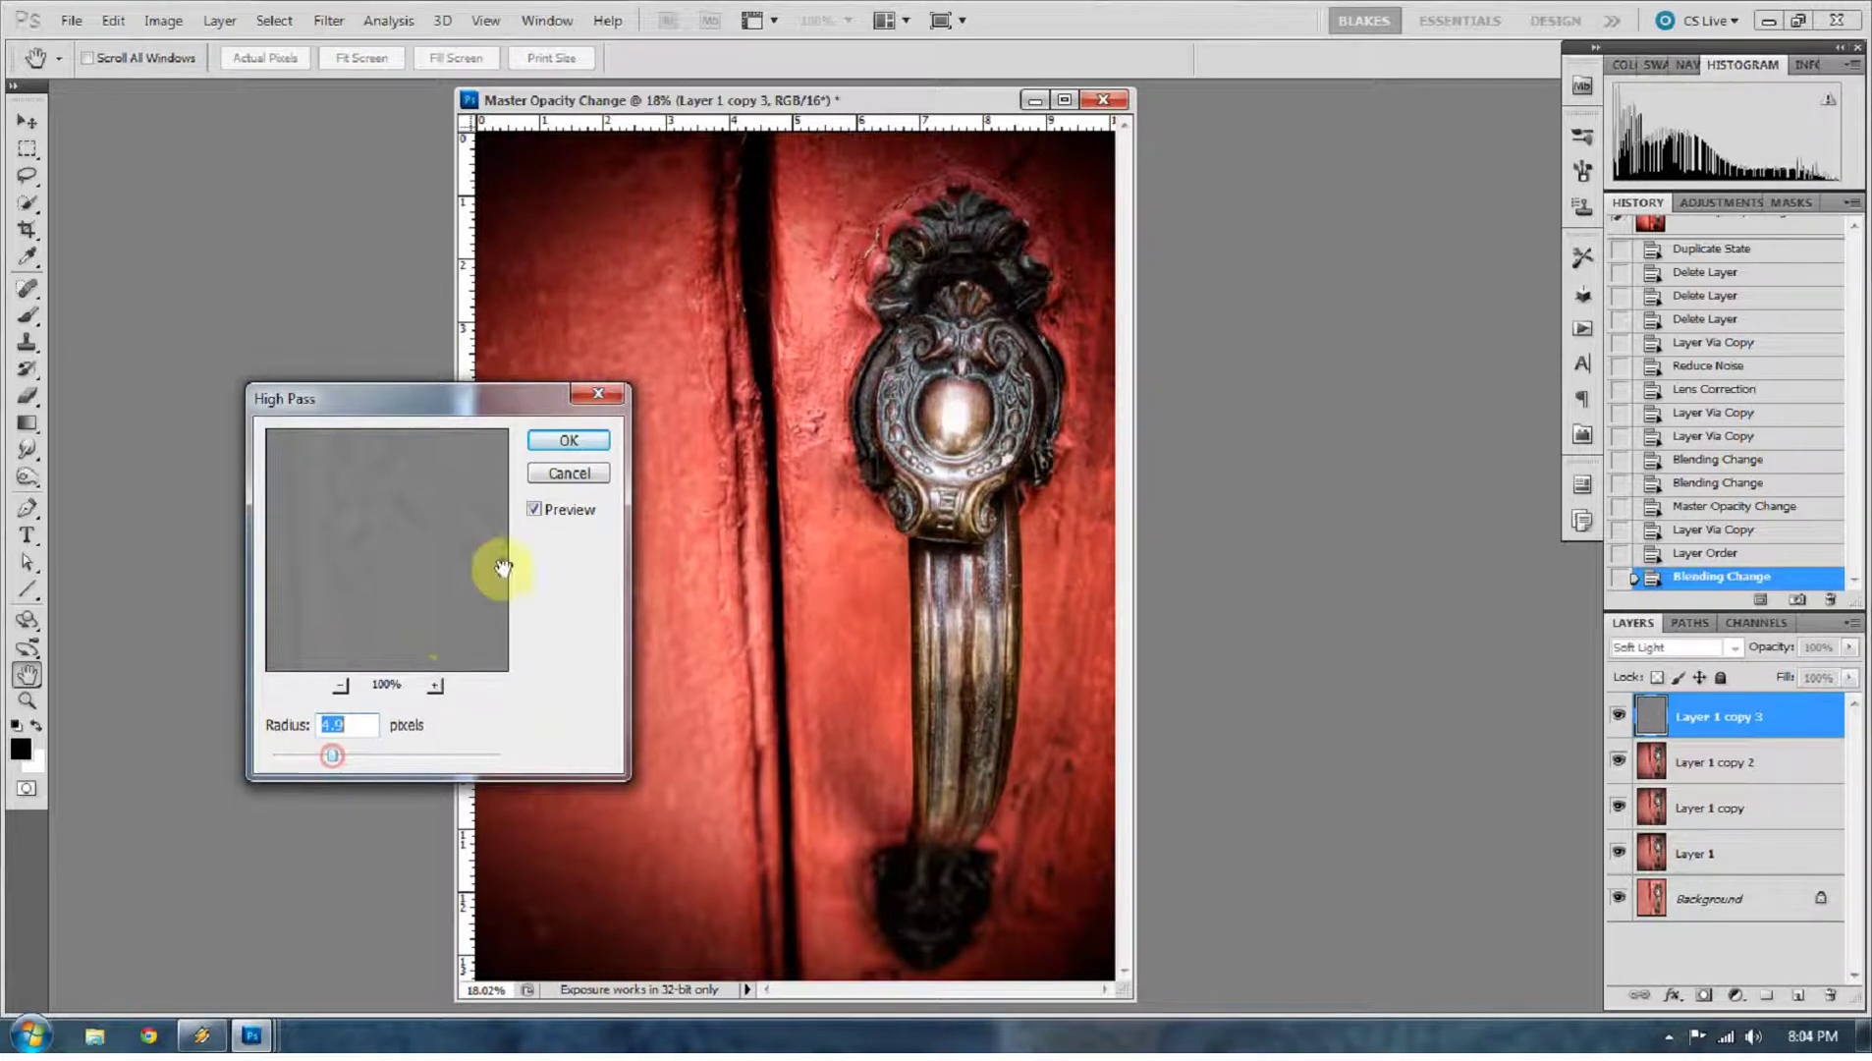
{"action": "left_click", "coordinate": [565, 451]}
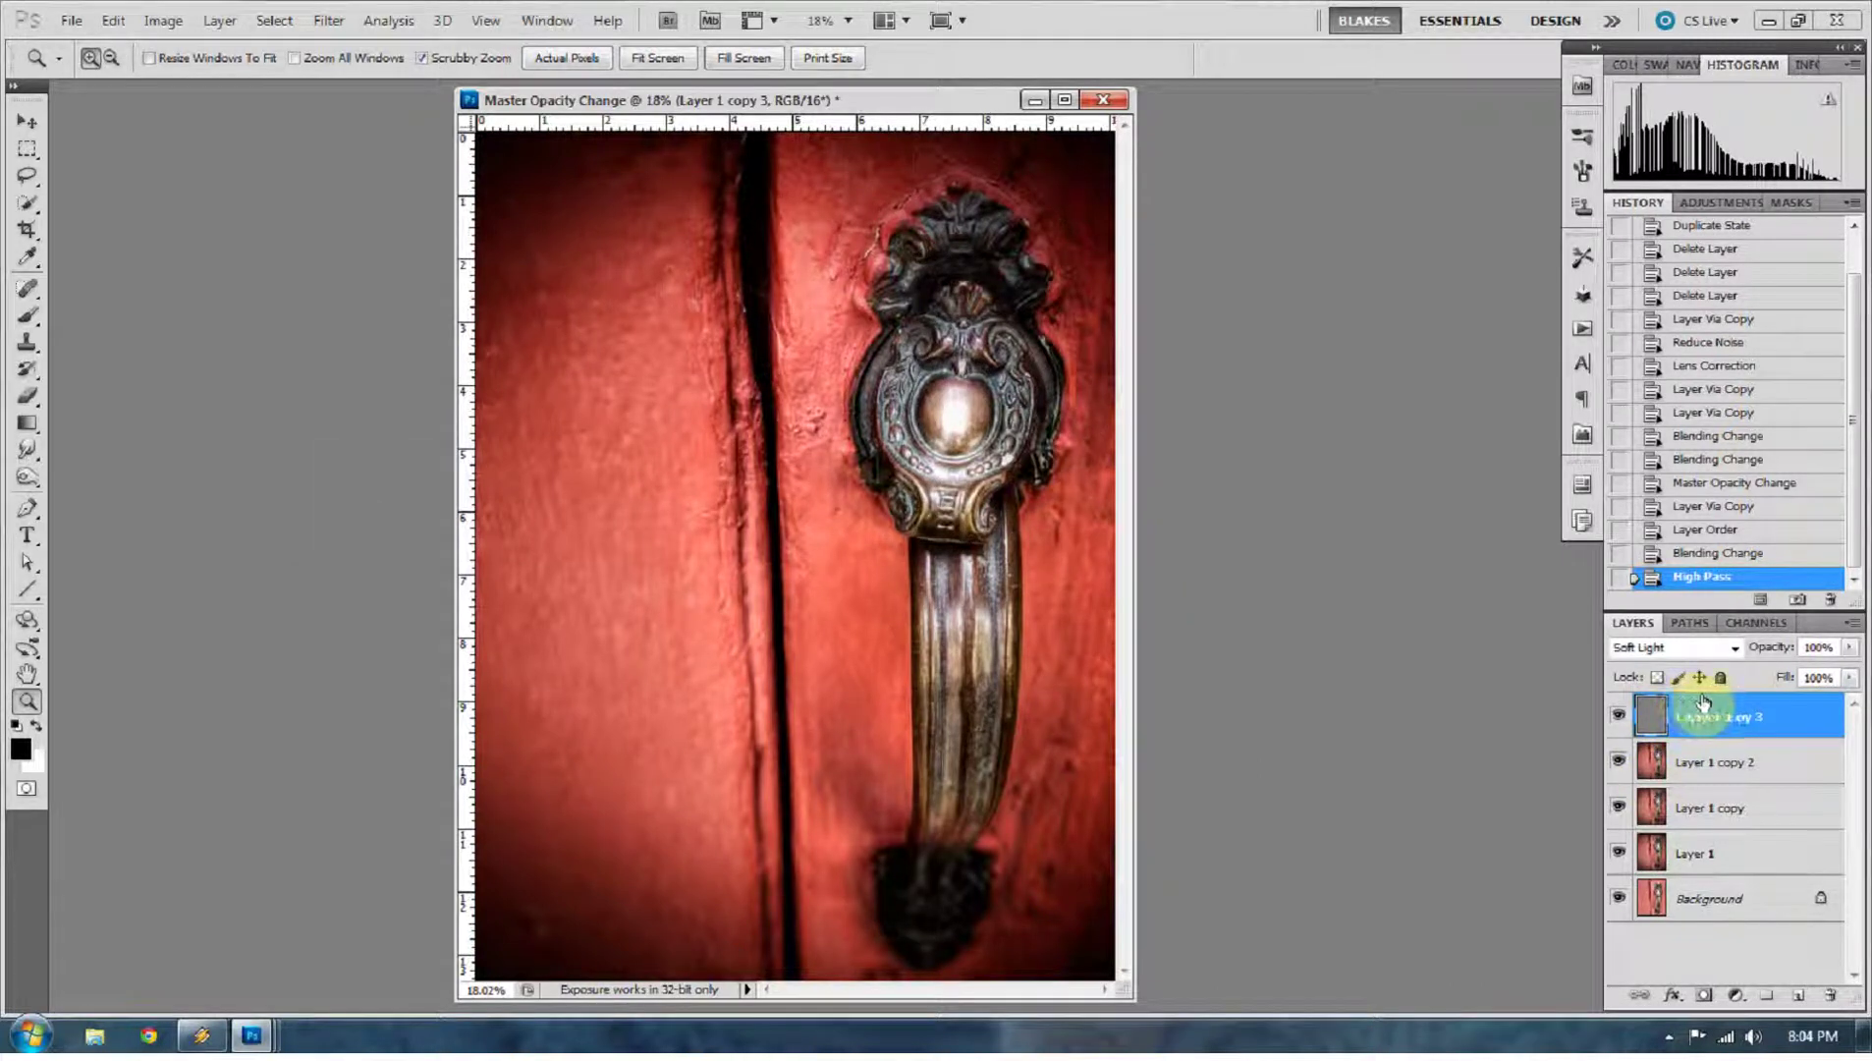
Add a Vibrance adjustment layer with Vibrance +25 and Saturation -15
{"action": "left_click", "coordinate": [1734, 996]}
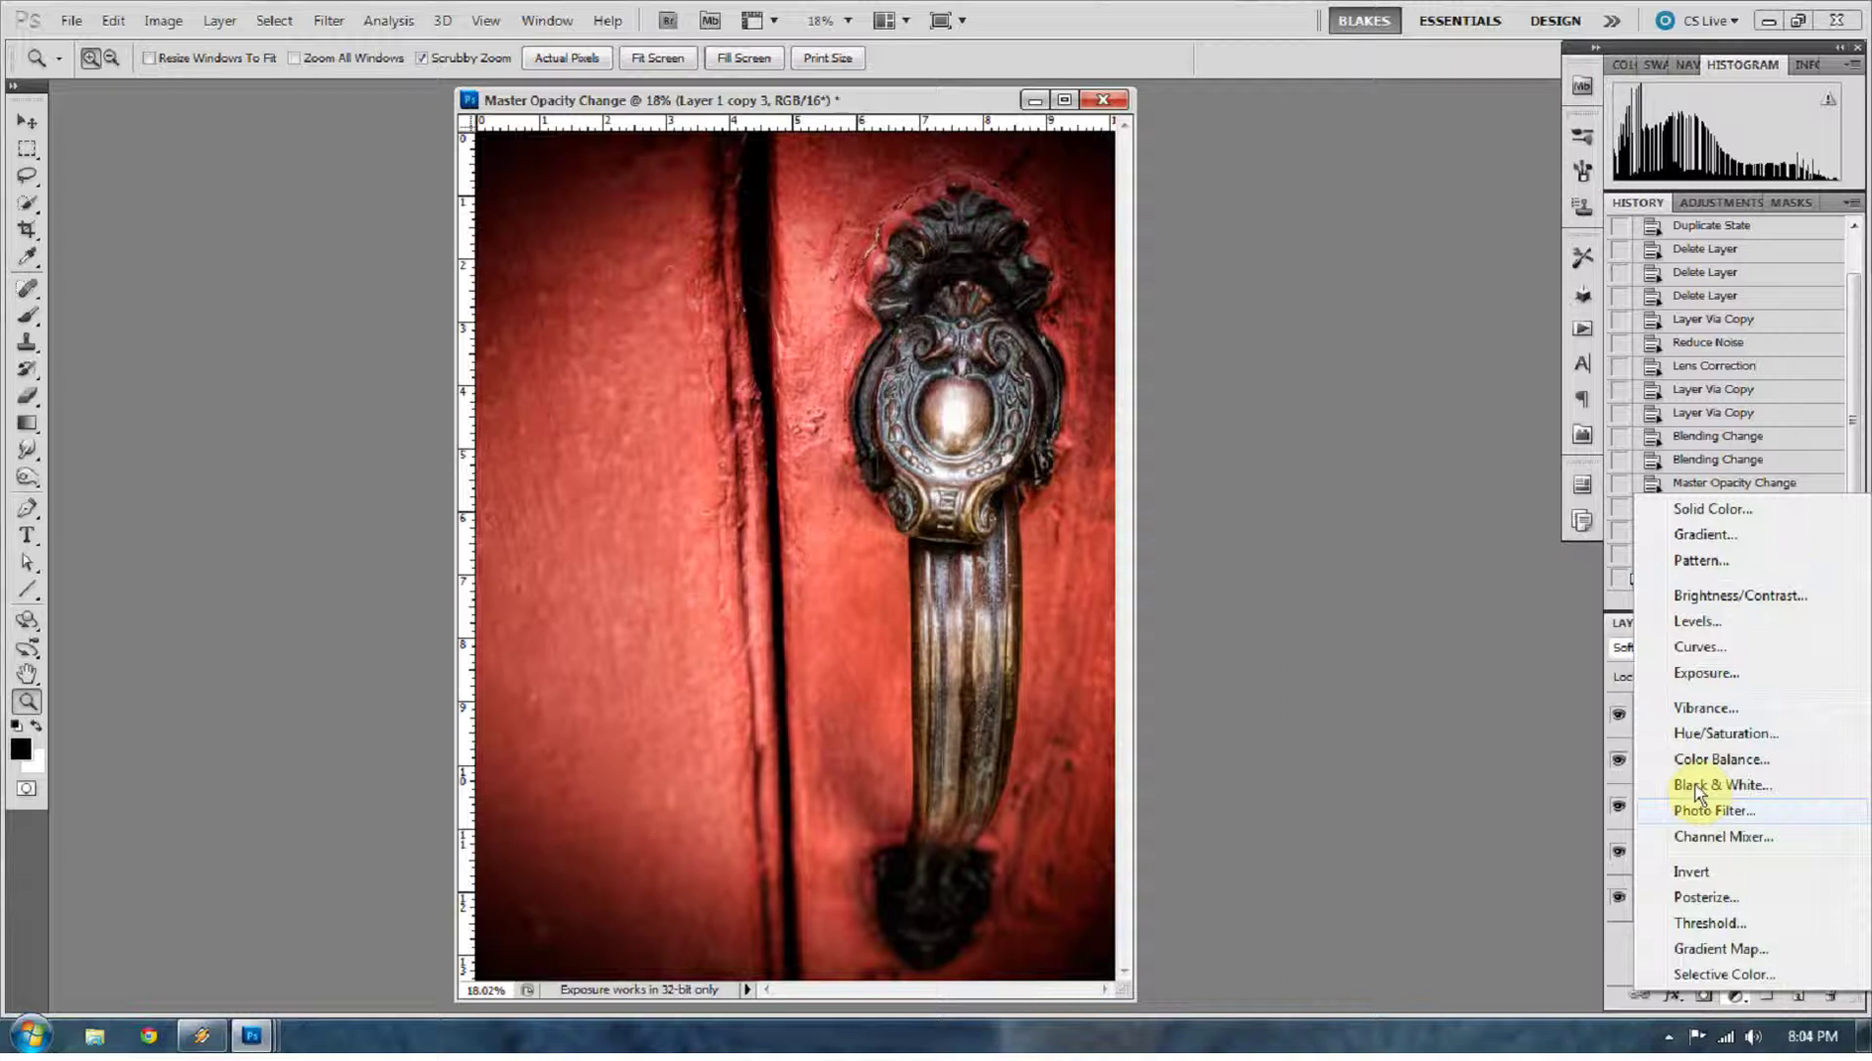
{"action": "left_click", "coordinate": [1711, 709]}
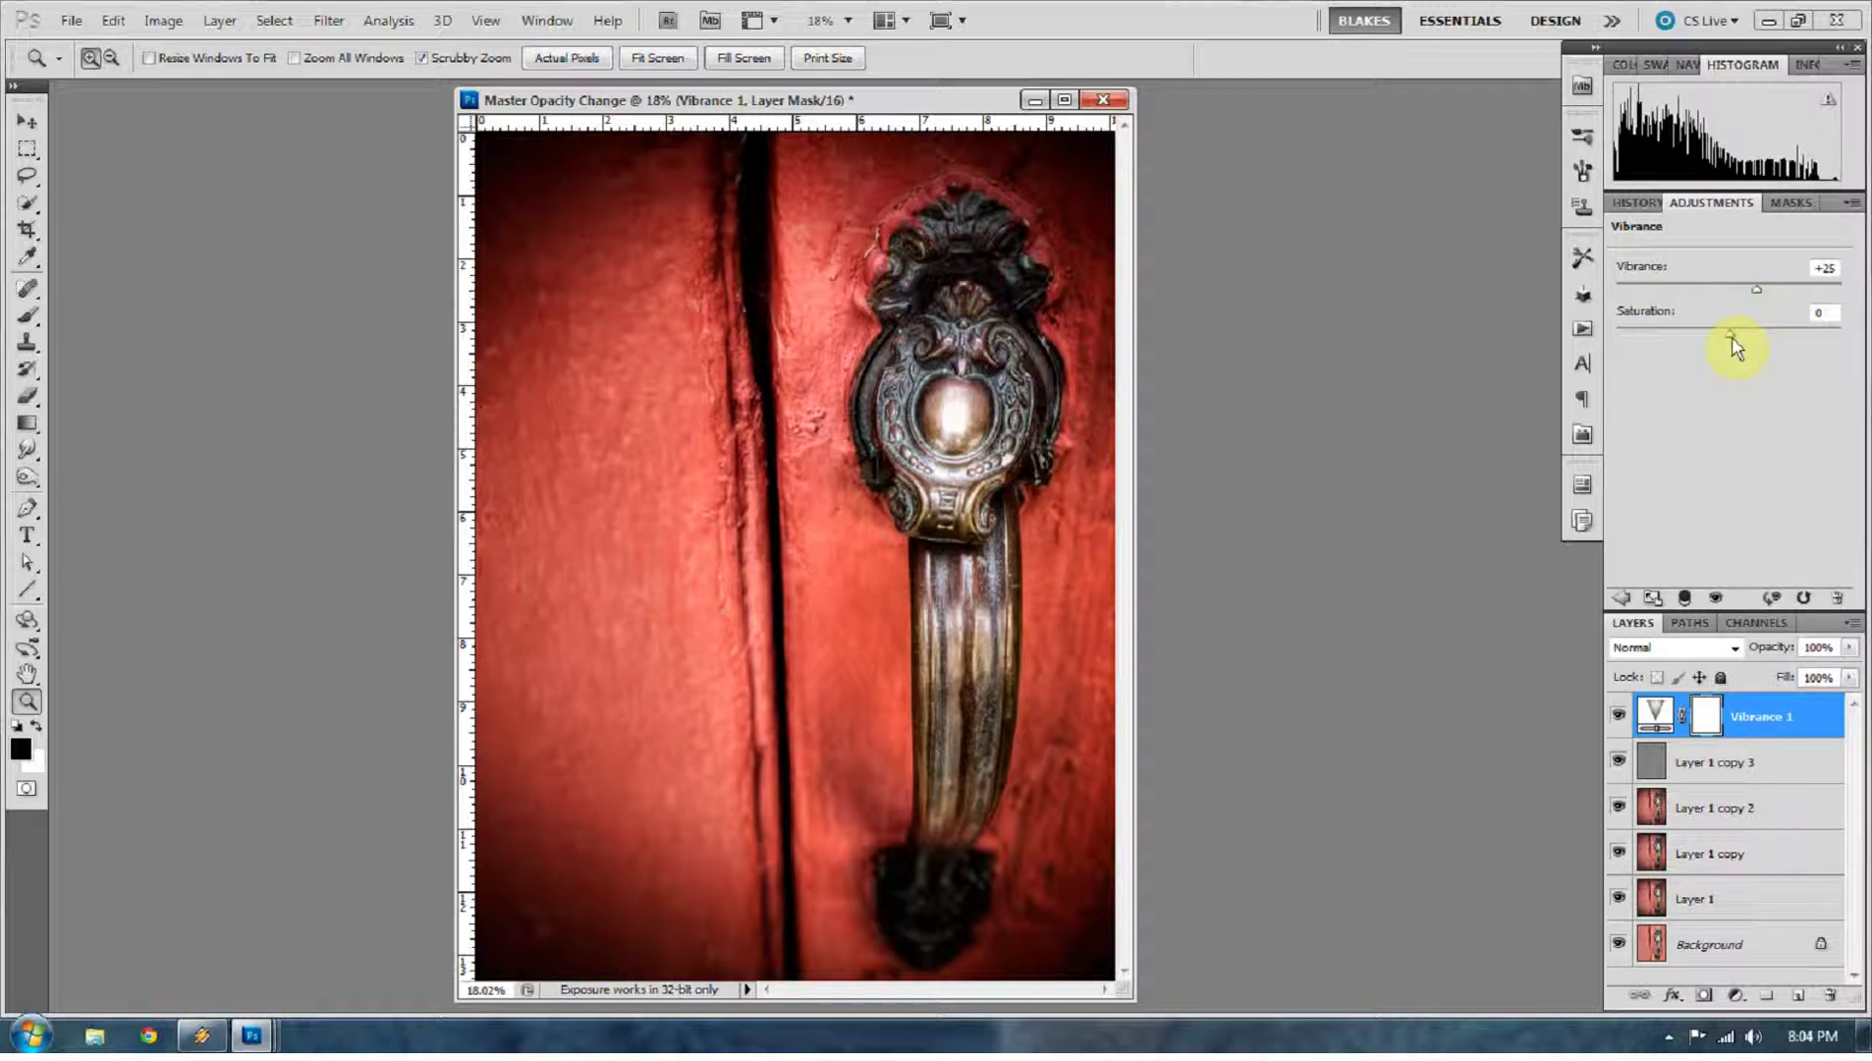
{"action": "mouse_move", "coordinate": [1717, 344]}
{"action": "left_mouse_down"}
{"action": "mouse_move", "coordinate": [1758, 346]}
{"action": "mouse_move", "coordinate": [1715, 333]}
{"action": "left_mouse_up"}
{"action": "left_click_drag", "start_coordinate": [1717, 343], "coordinate": [1707, 342]}
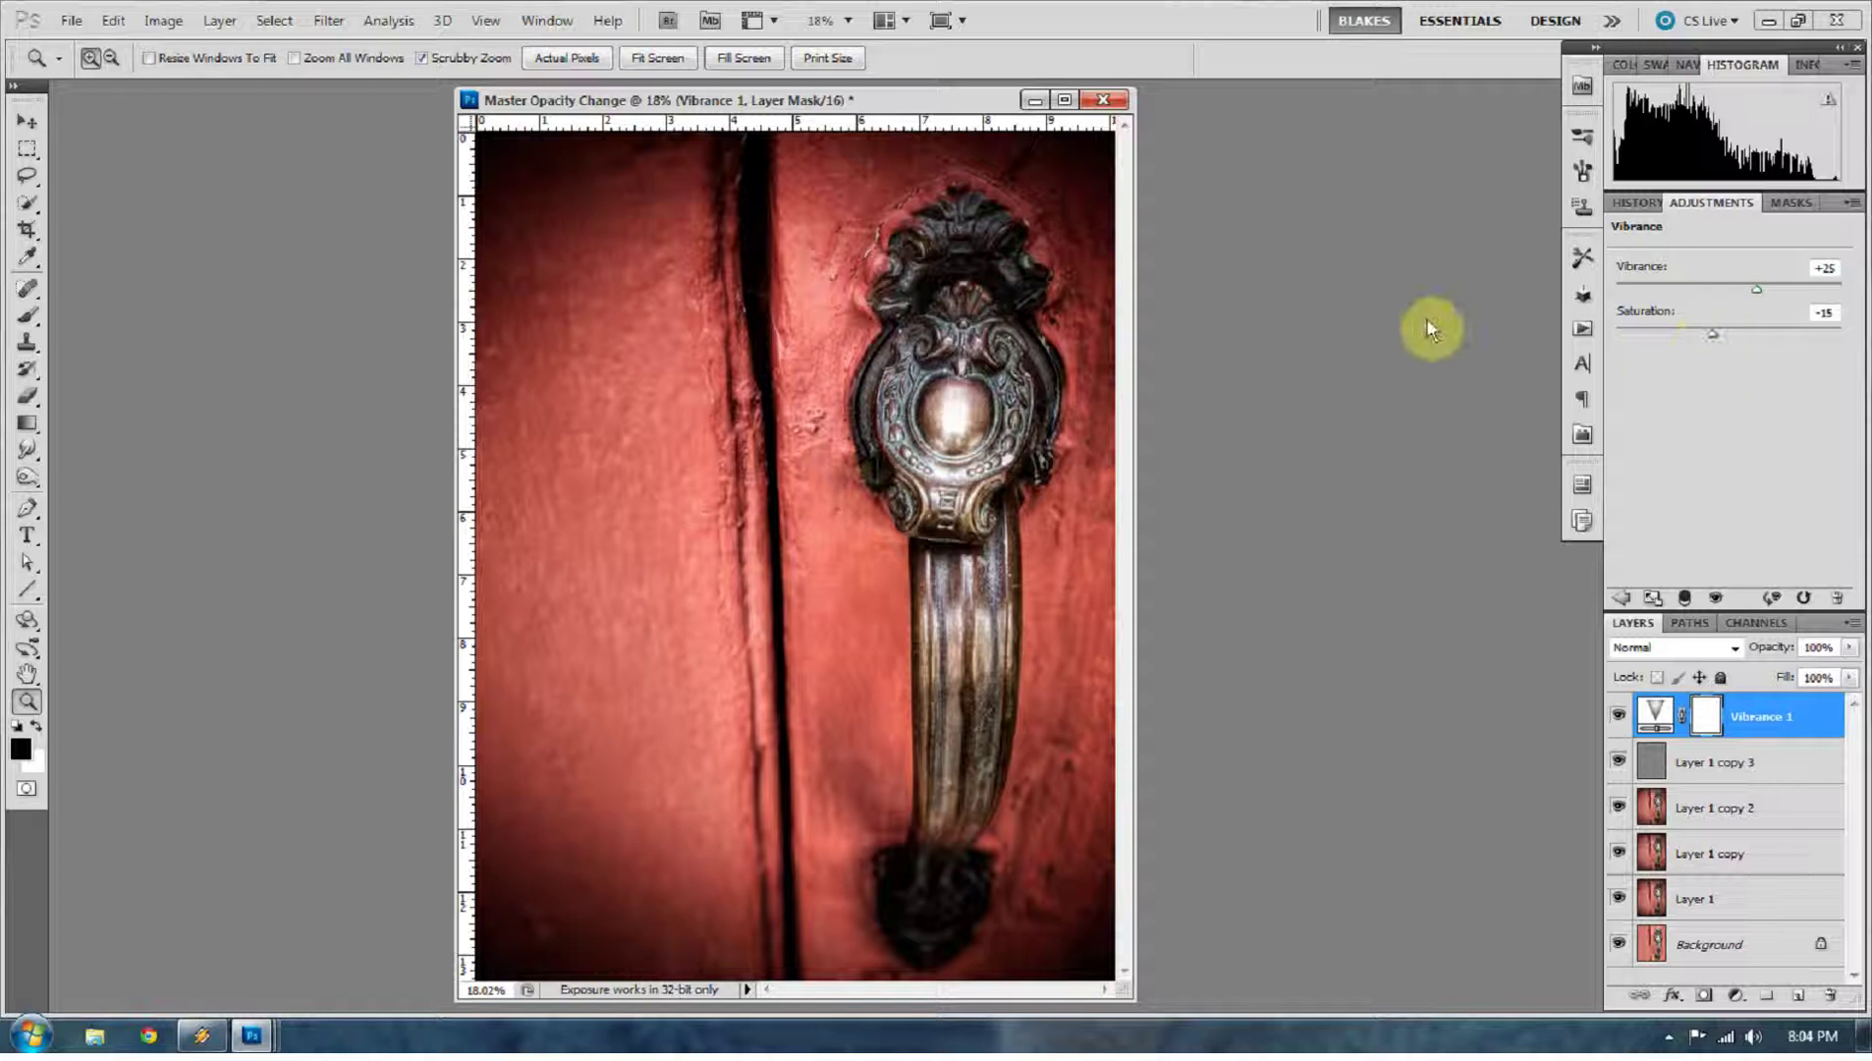
Add a Levels adjustment layer above Vibrance 1 with input levels 0, 0.79 and 224
{"action": "left_click", "coordinate": [1654, 716]}
{"action": "left_click", "coordinate": [1735, 994]}
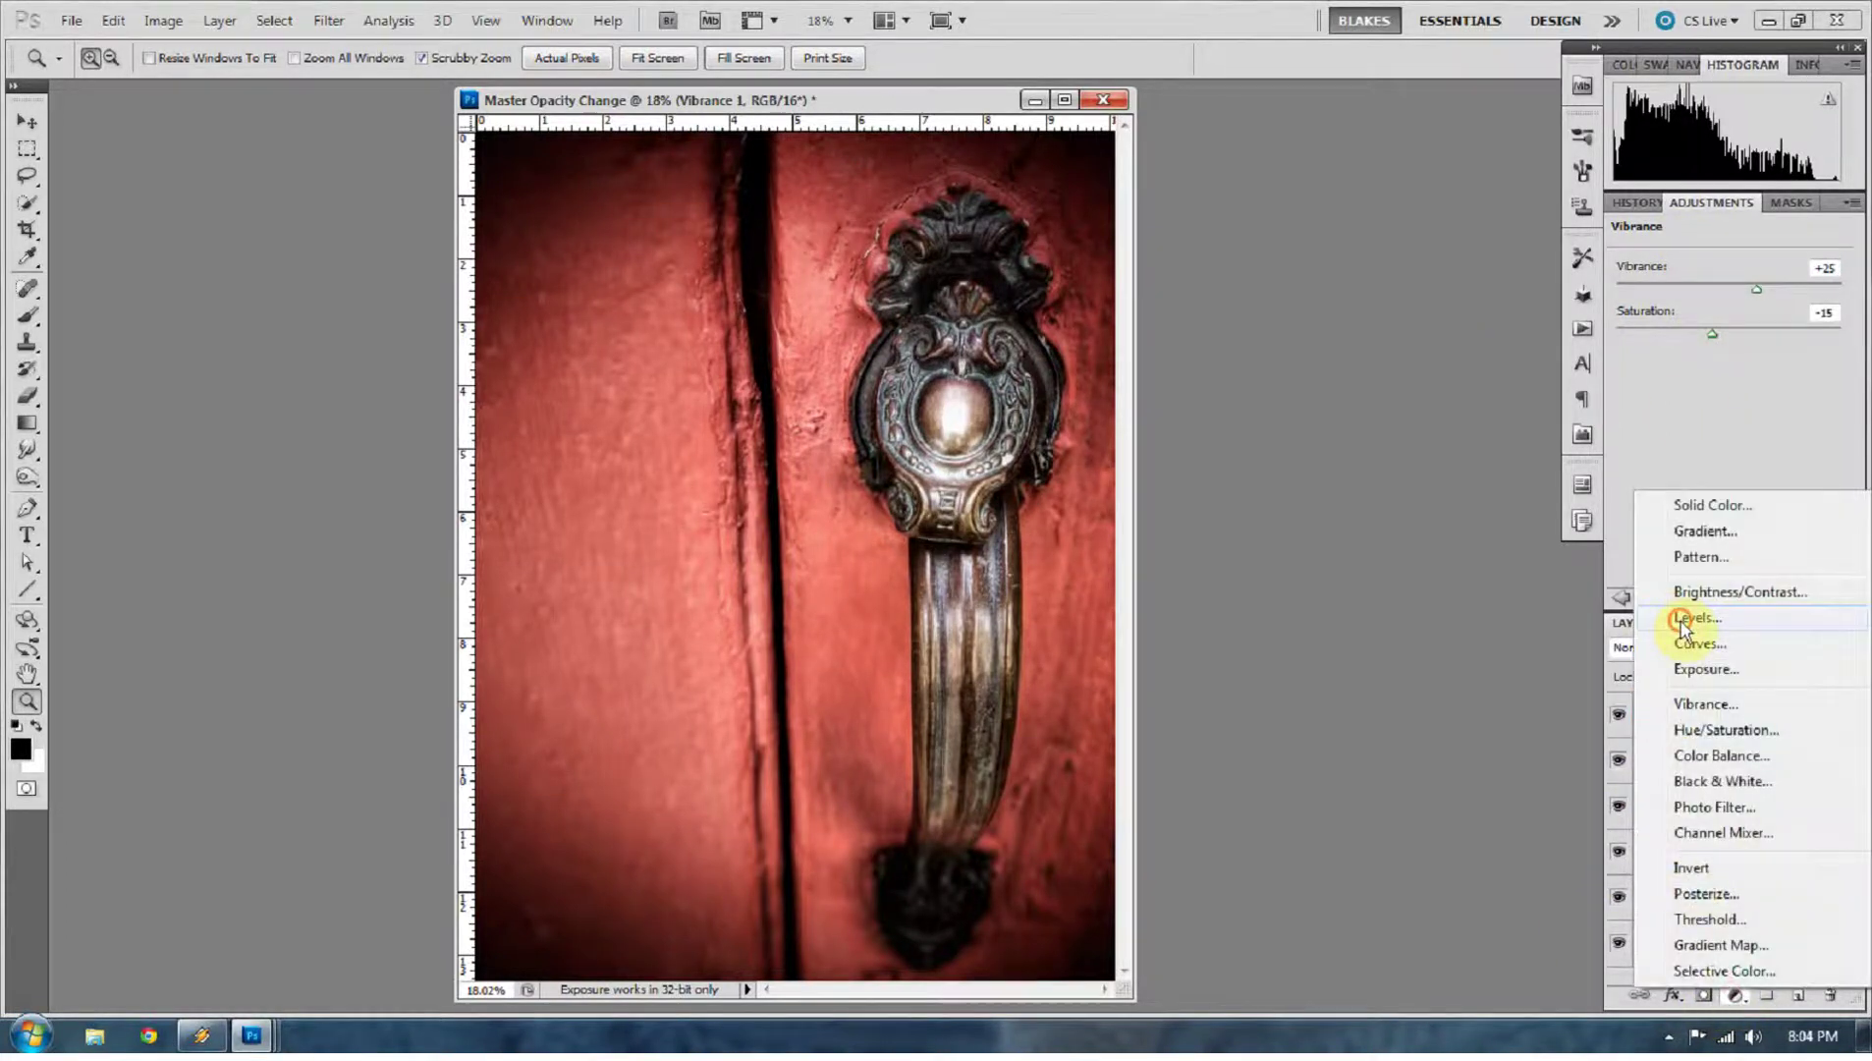
{"action": "left_click", "coordinate": [1682, 619]}
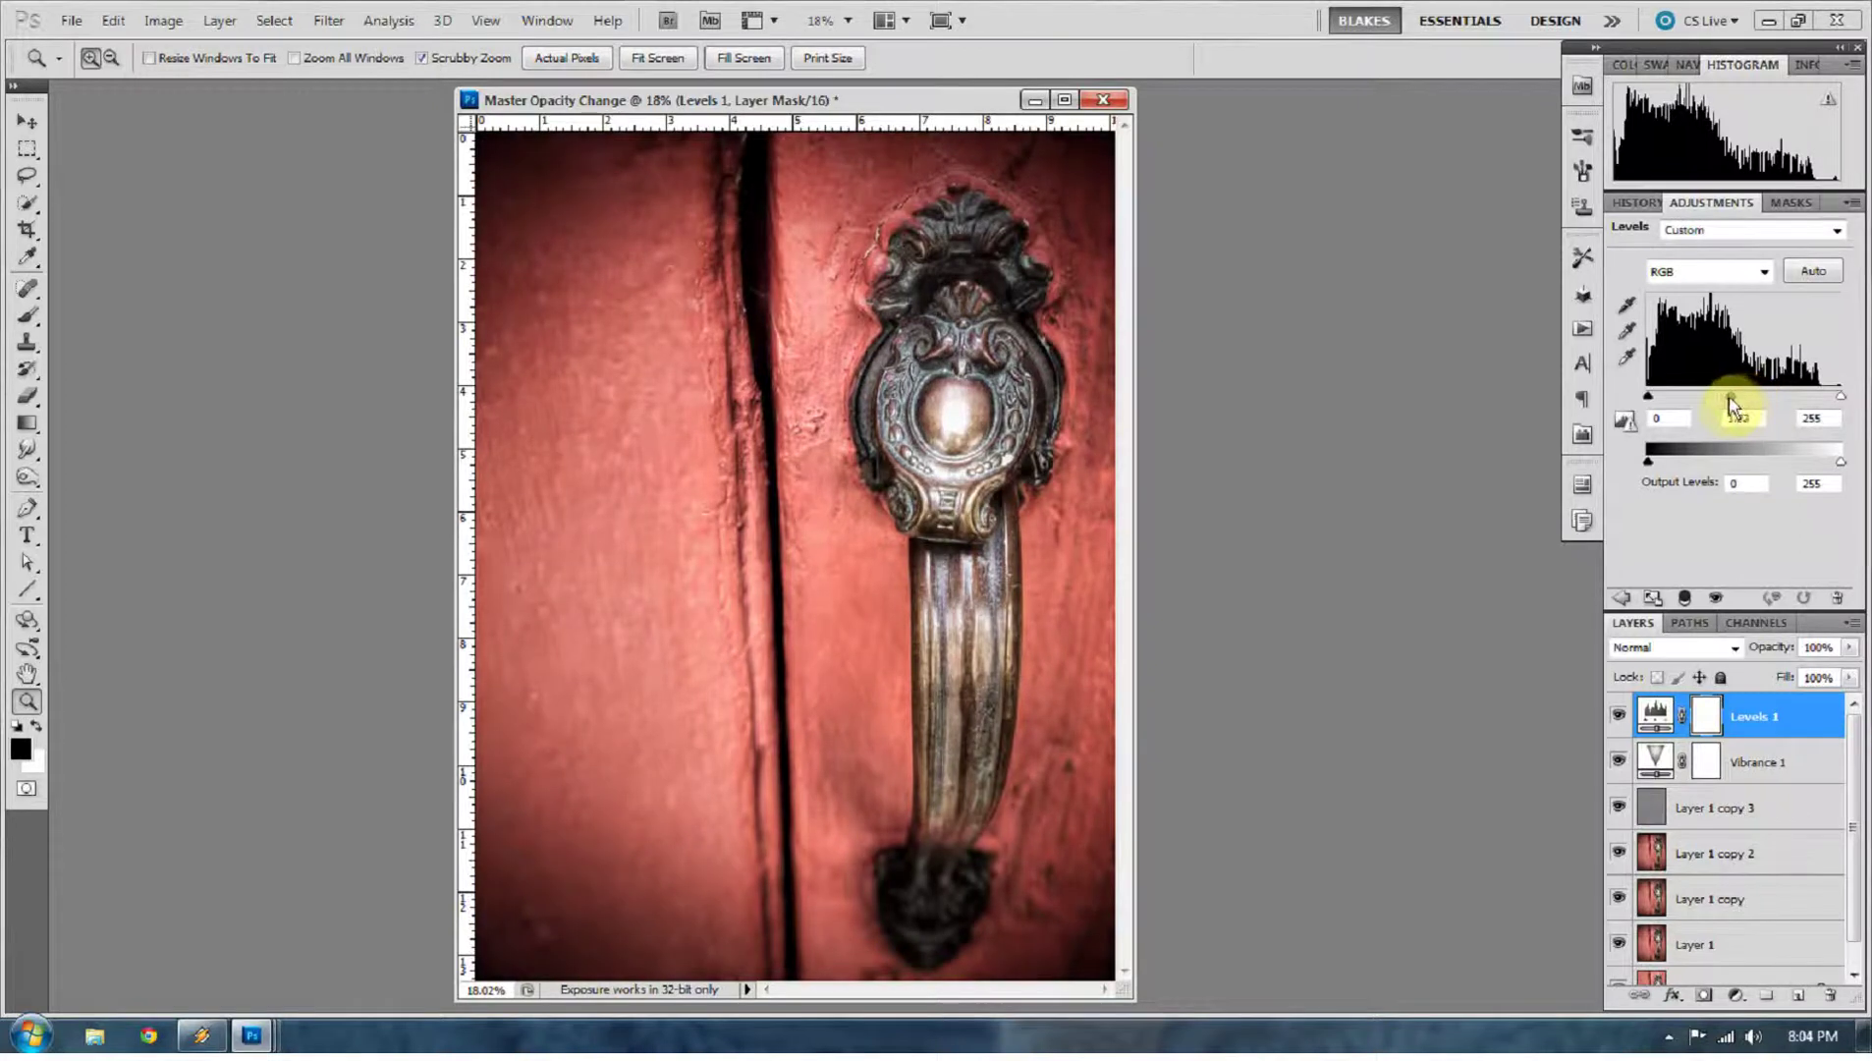
{"action": "left_click_drag", "start_coordinate": [1737, 394], "coordinate": [1752, 396]}
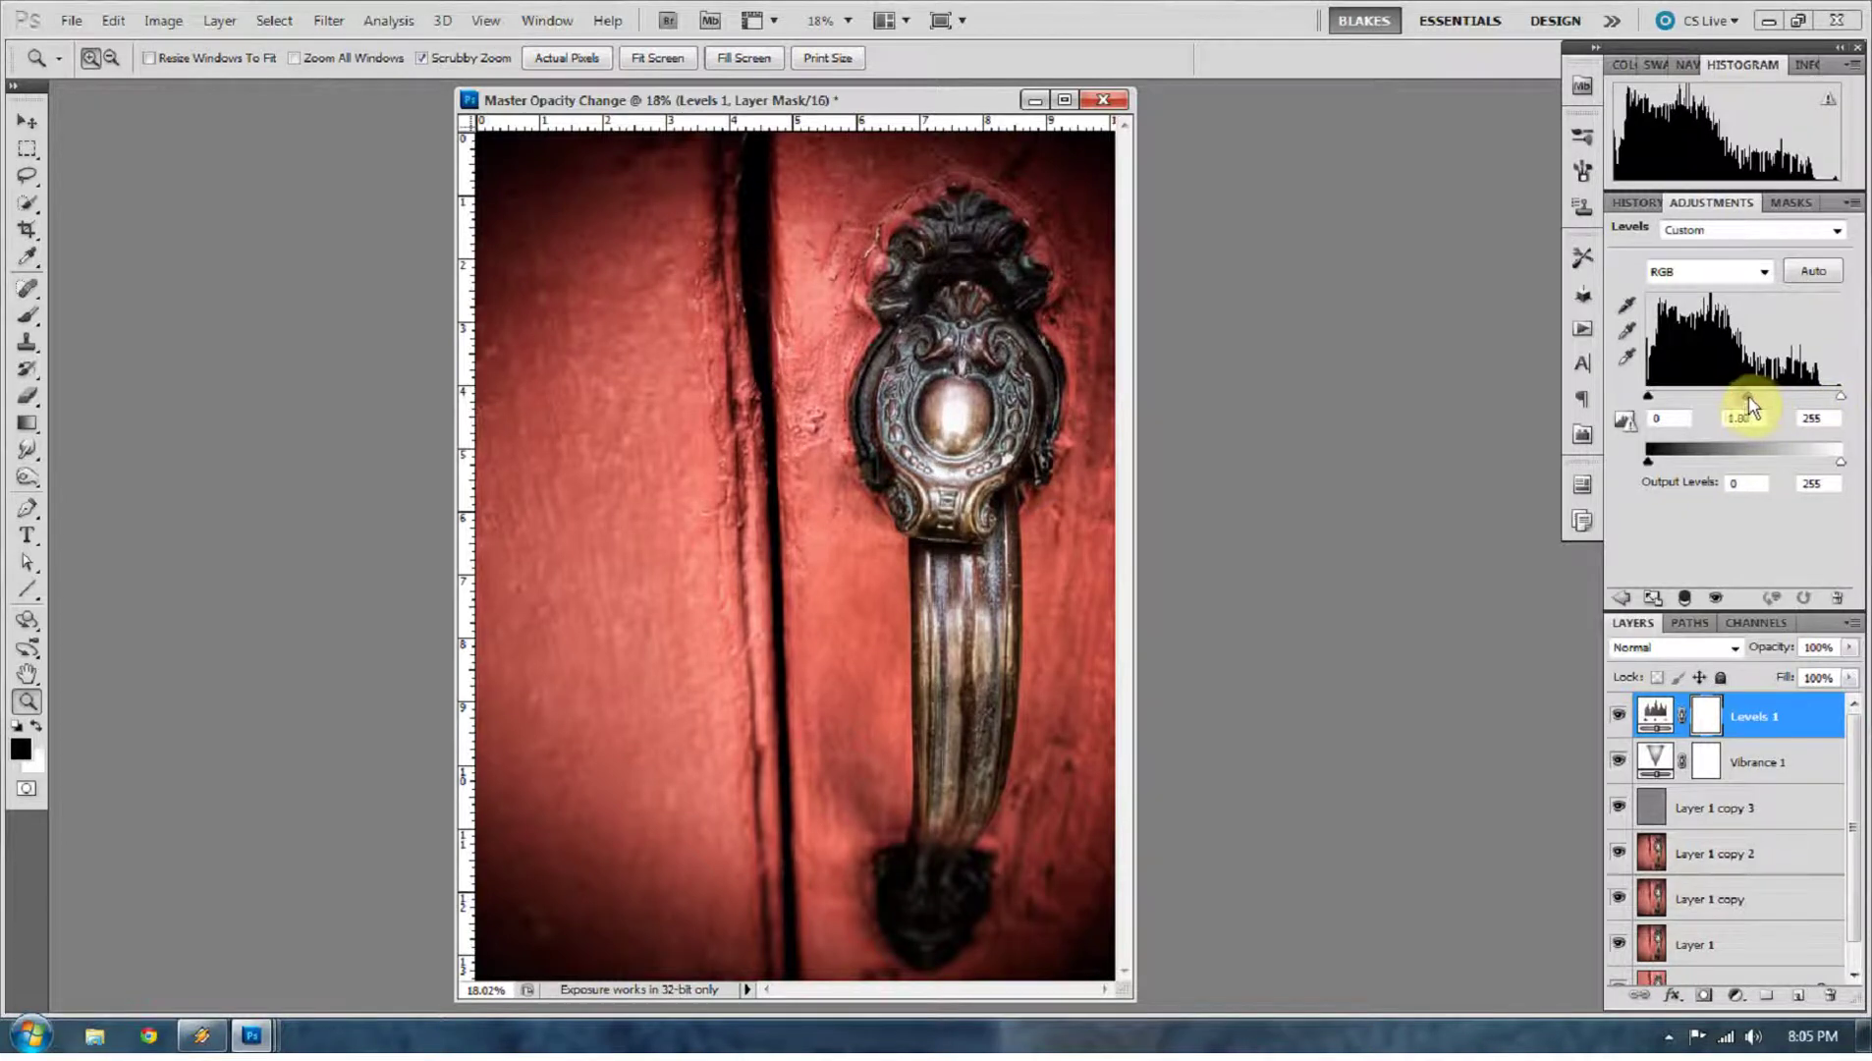
{"action": "left_click_drag", "start_coordinate": [1748, 399], "coordinate": [1760, 397]}
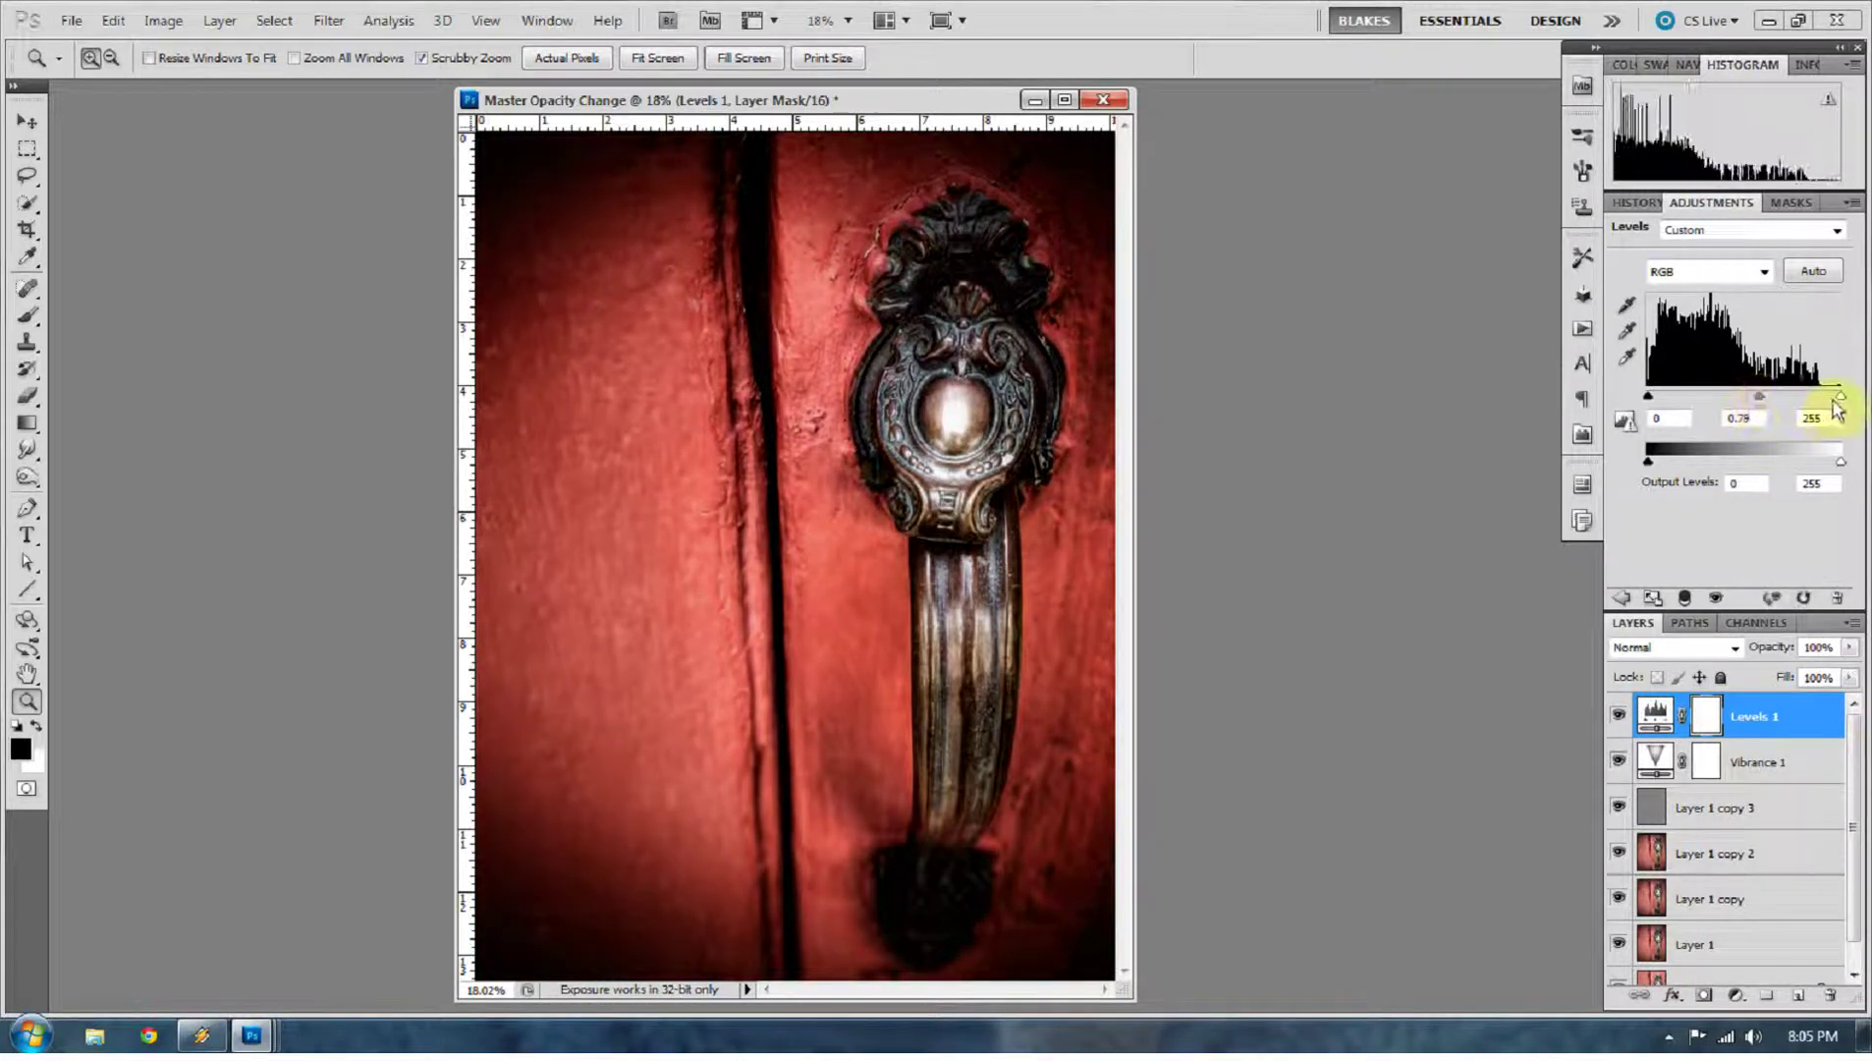
{"action": "left_click_drag", "start_coordinate": [1837, 396], "coordinate": [1817, 402]}
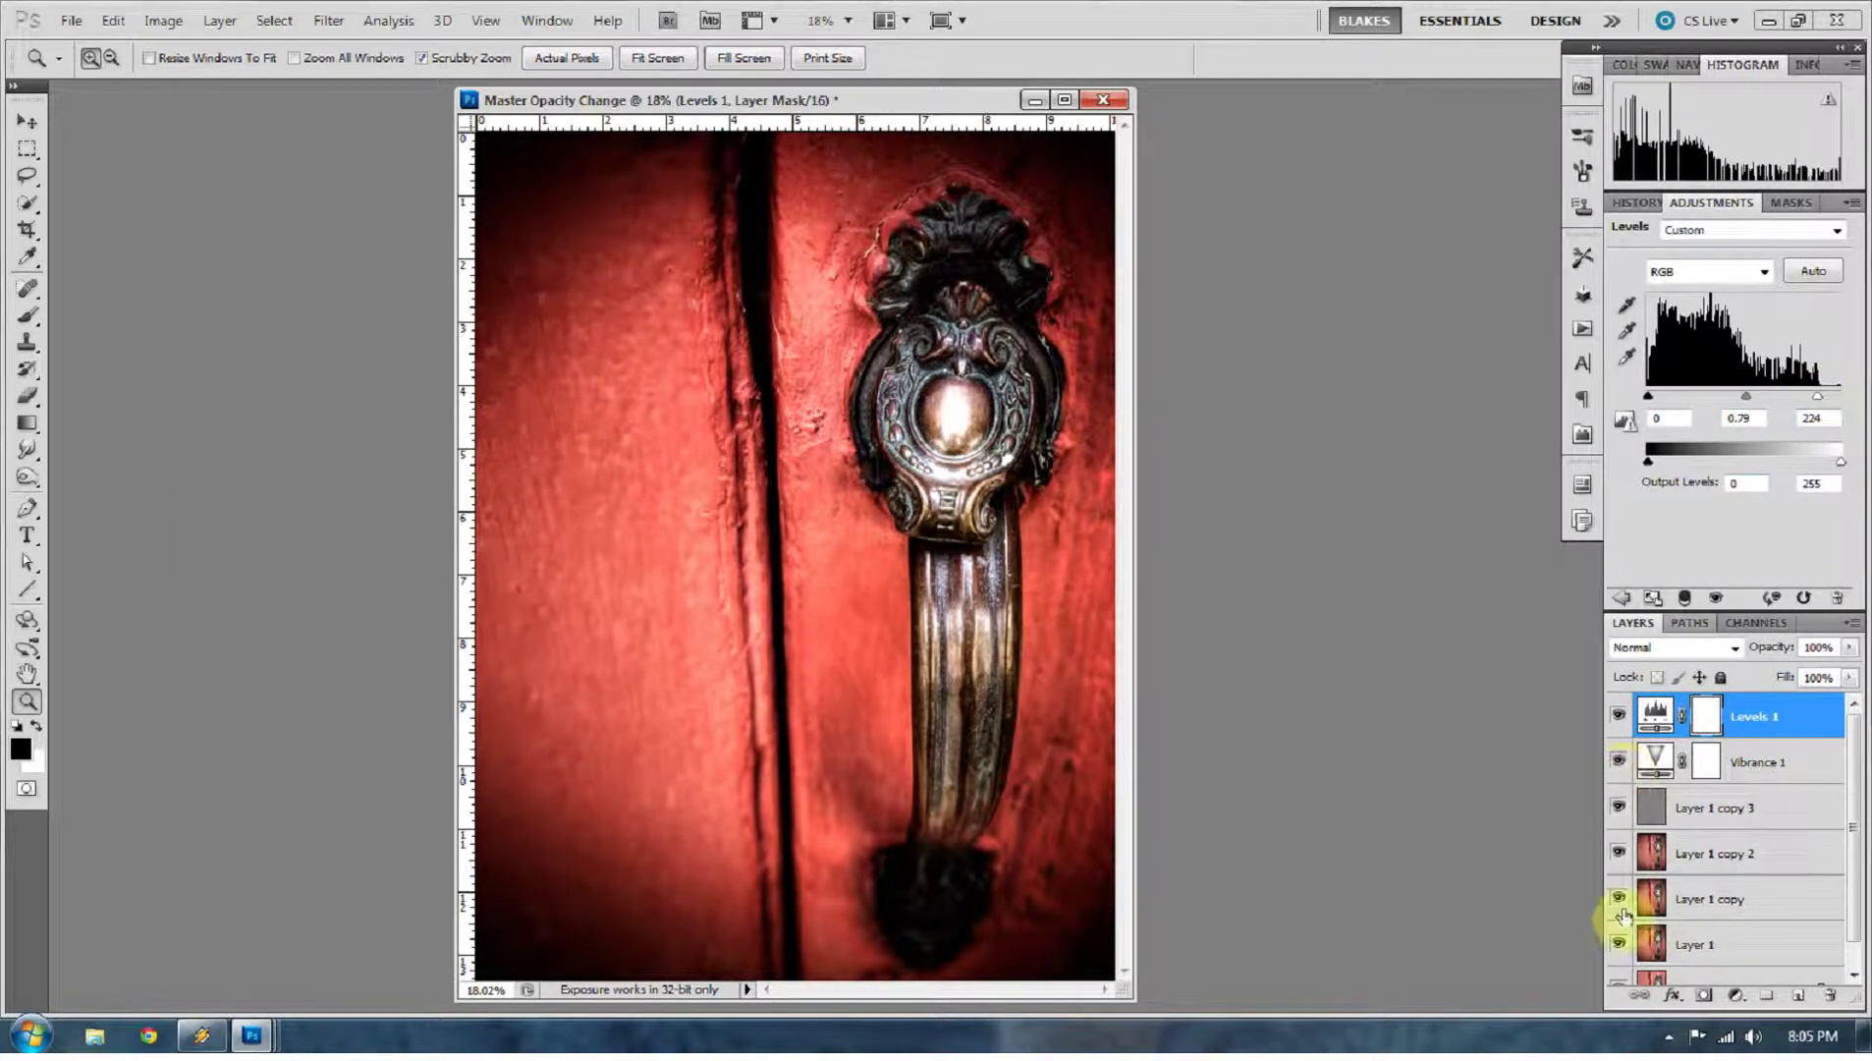
{"action": "left_click", "coordinate": [1732, 996]}
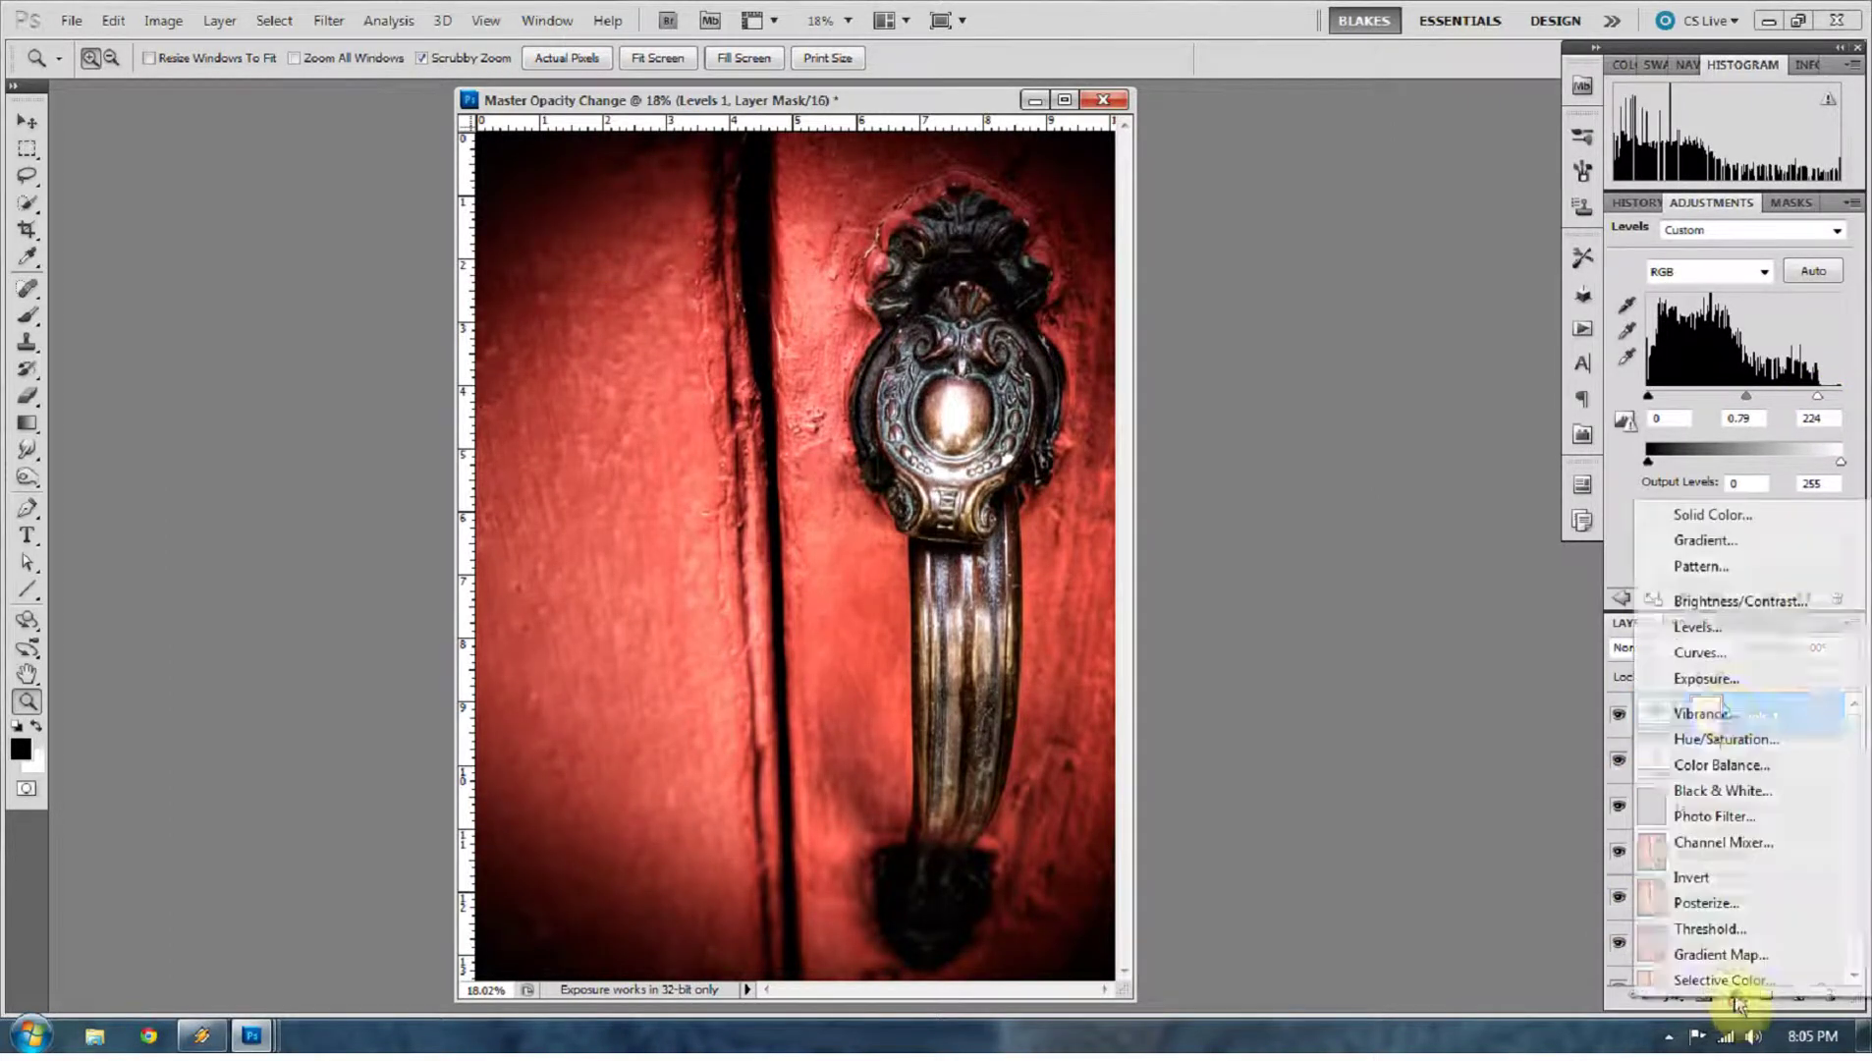
Add a Curves adjustment layer with an S-curve, dipping shadows and lifting input 186 to 197
{"action": "left_click", "coordinate": [1709, 654]}
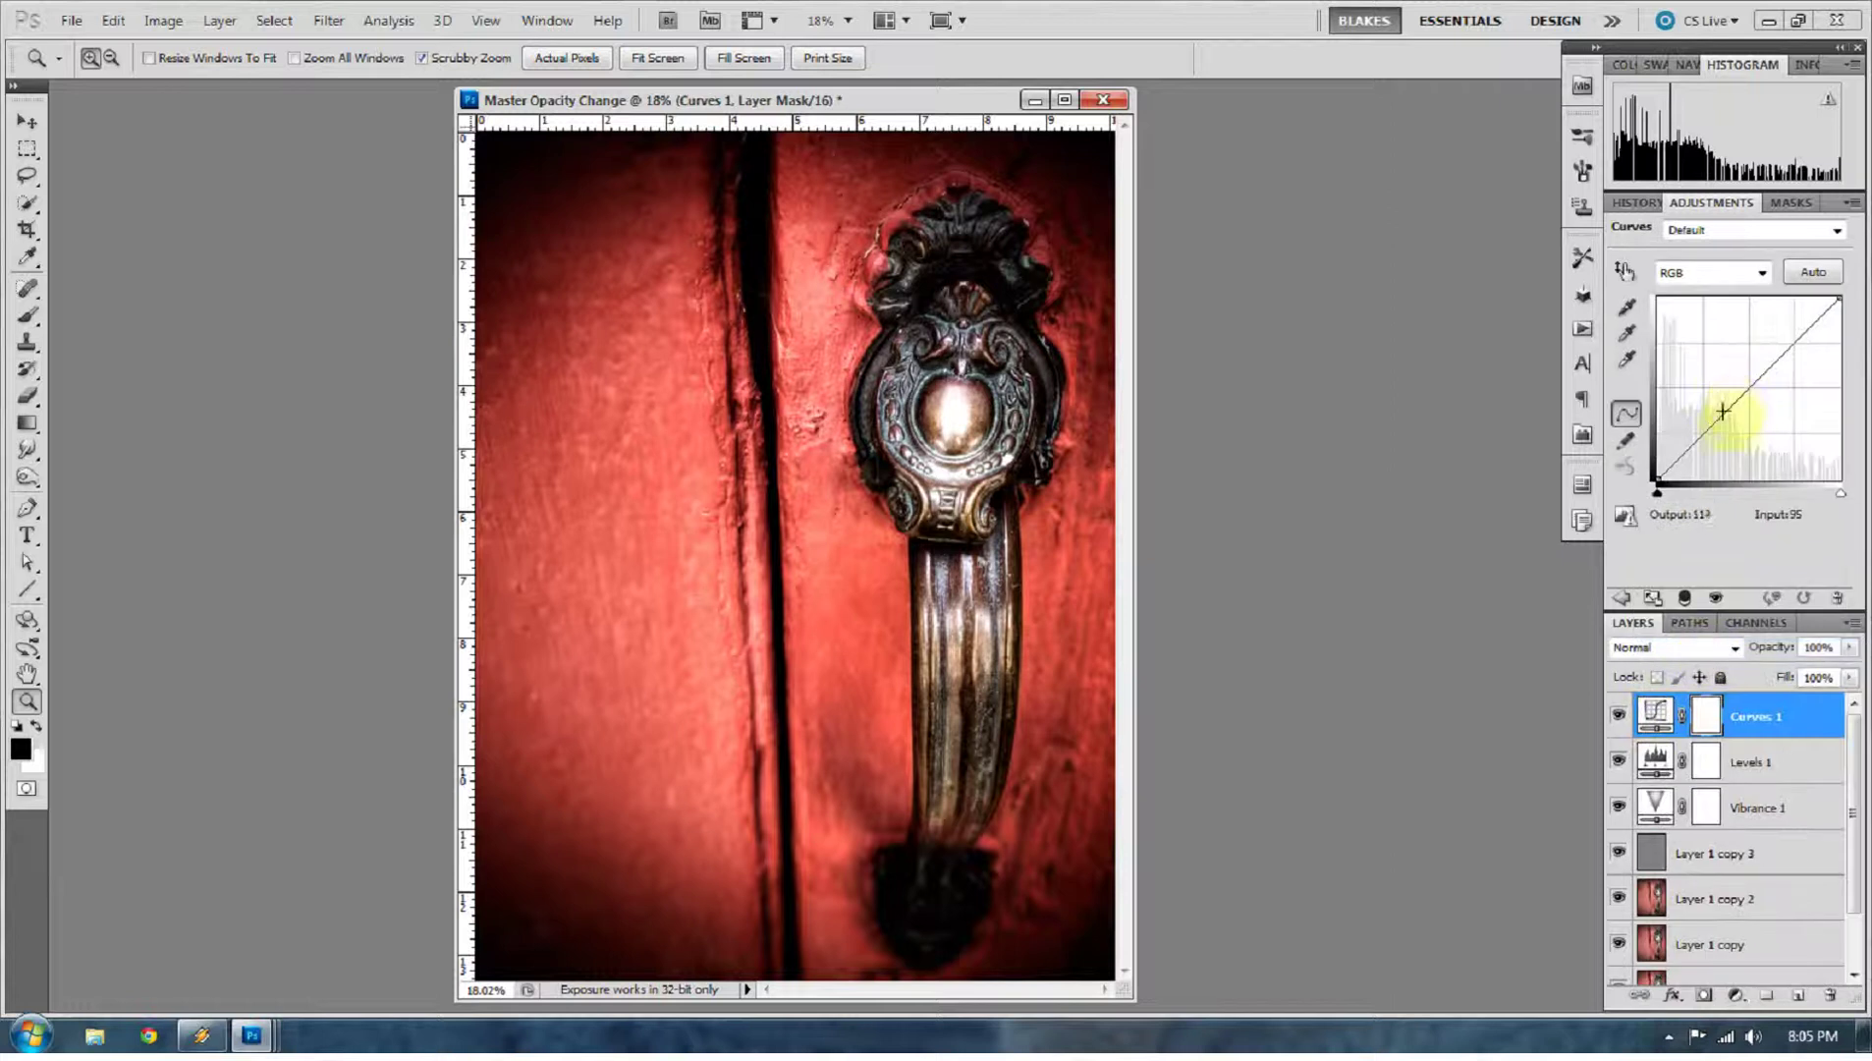
{"action": "left_click_drag", "start_coordinate": [1709, 428], "coordinate": [1710, 437]}
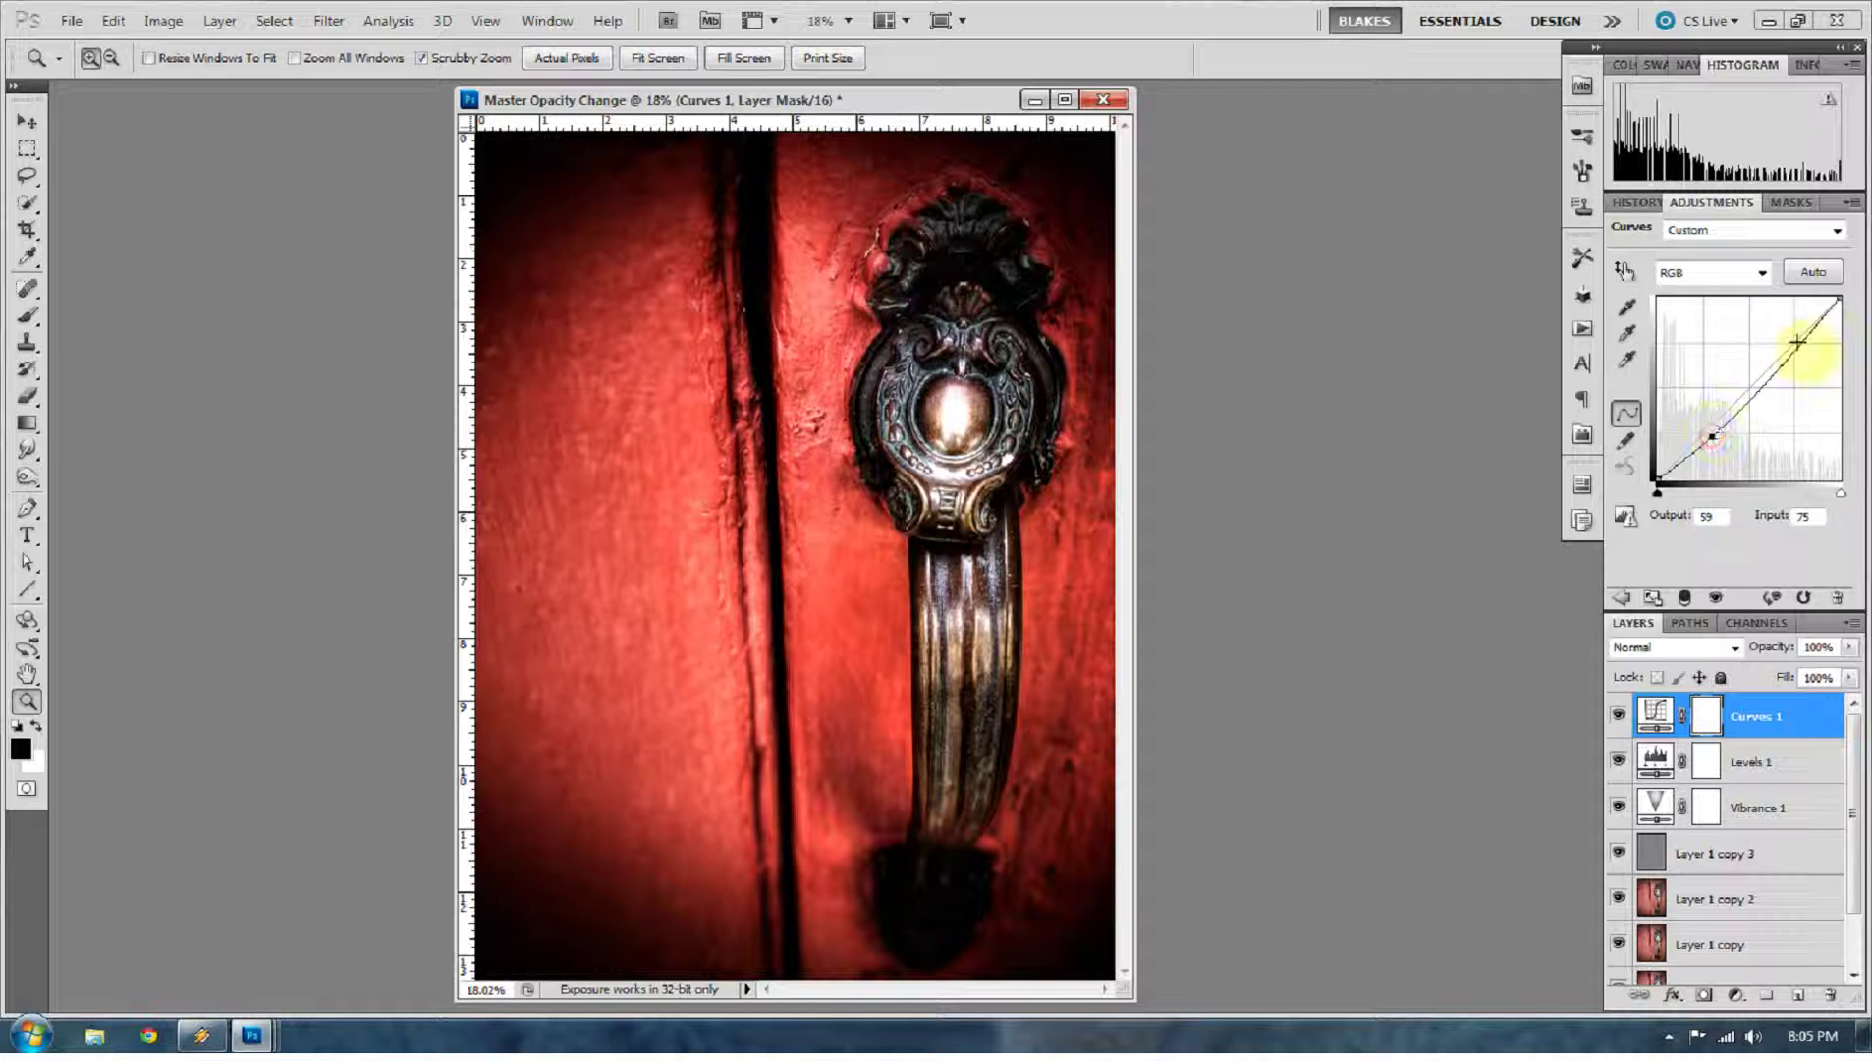
{"action": "left_click_drag", "start_coordinate": [1797, 347], "coordinate": [1790, 337]}
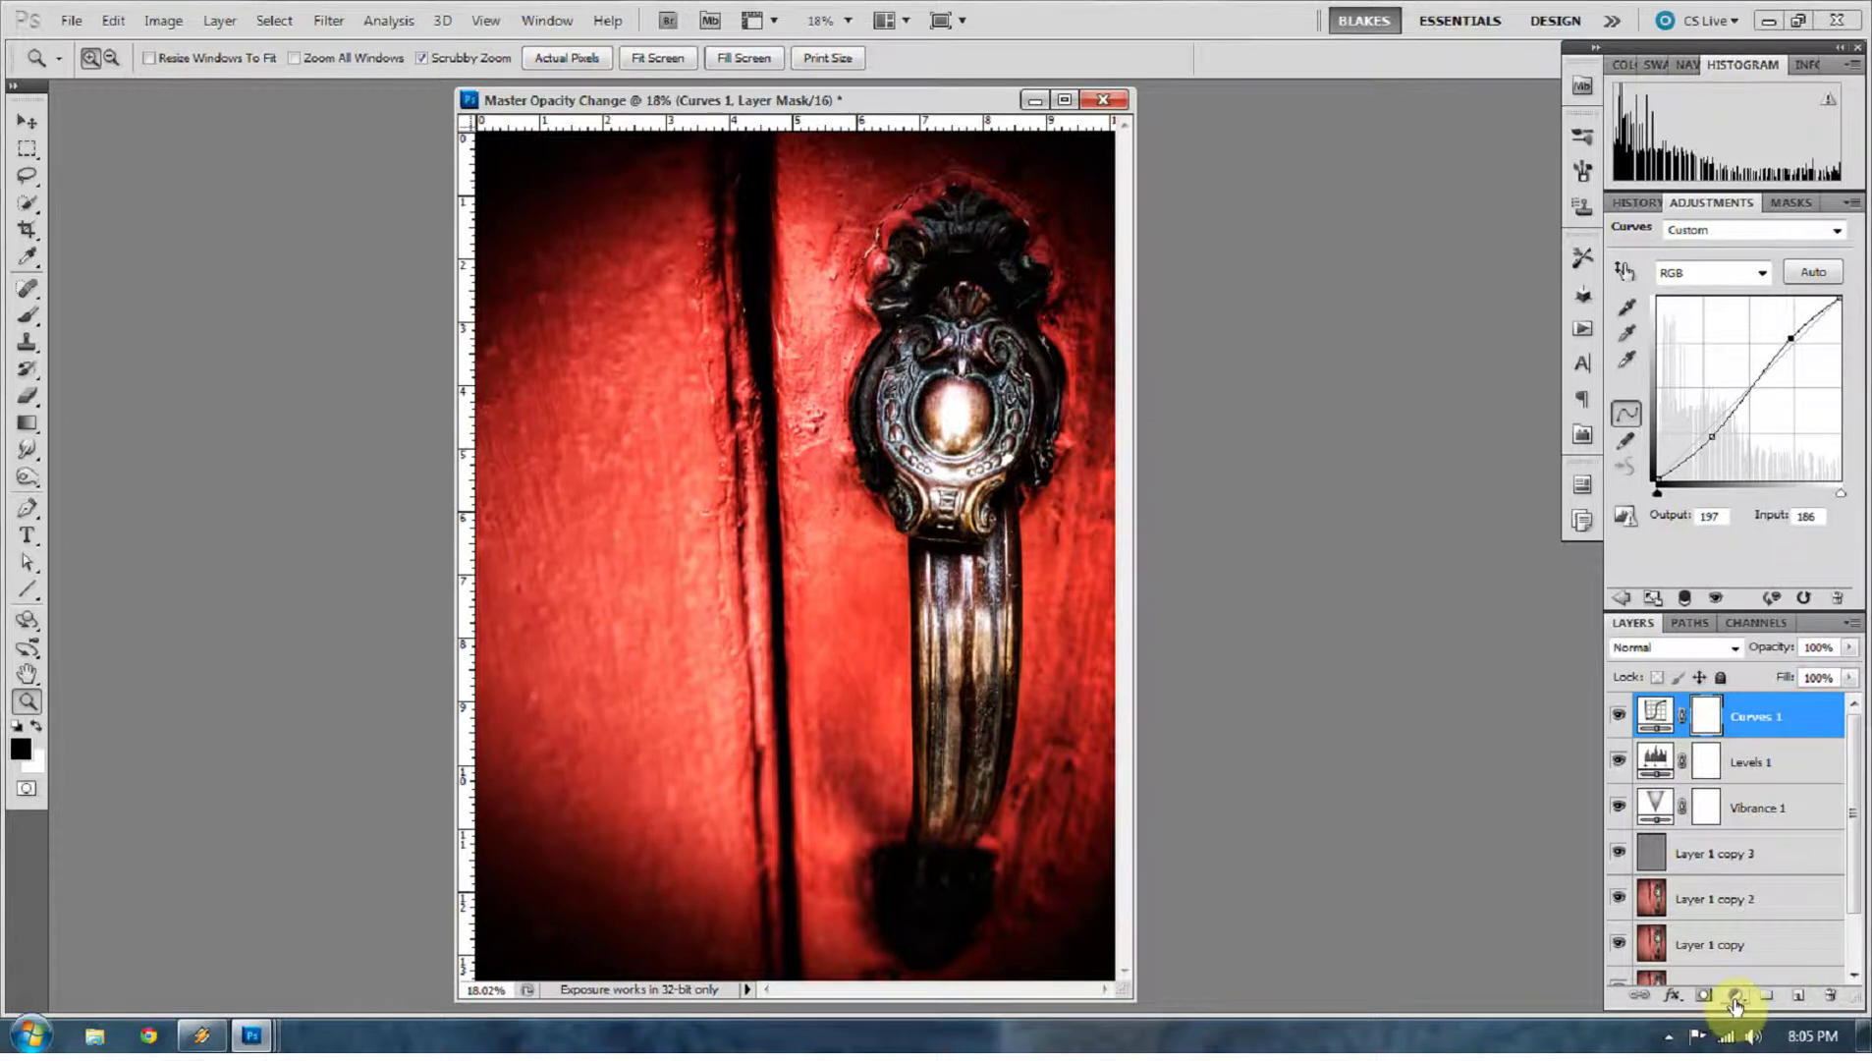
{"action": "left_click", "coordinate": [1735, 998]}
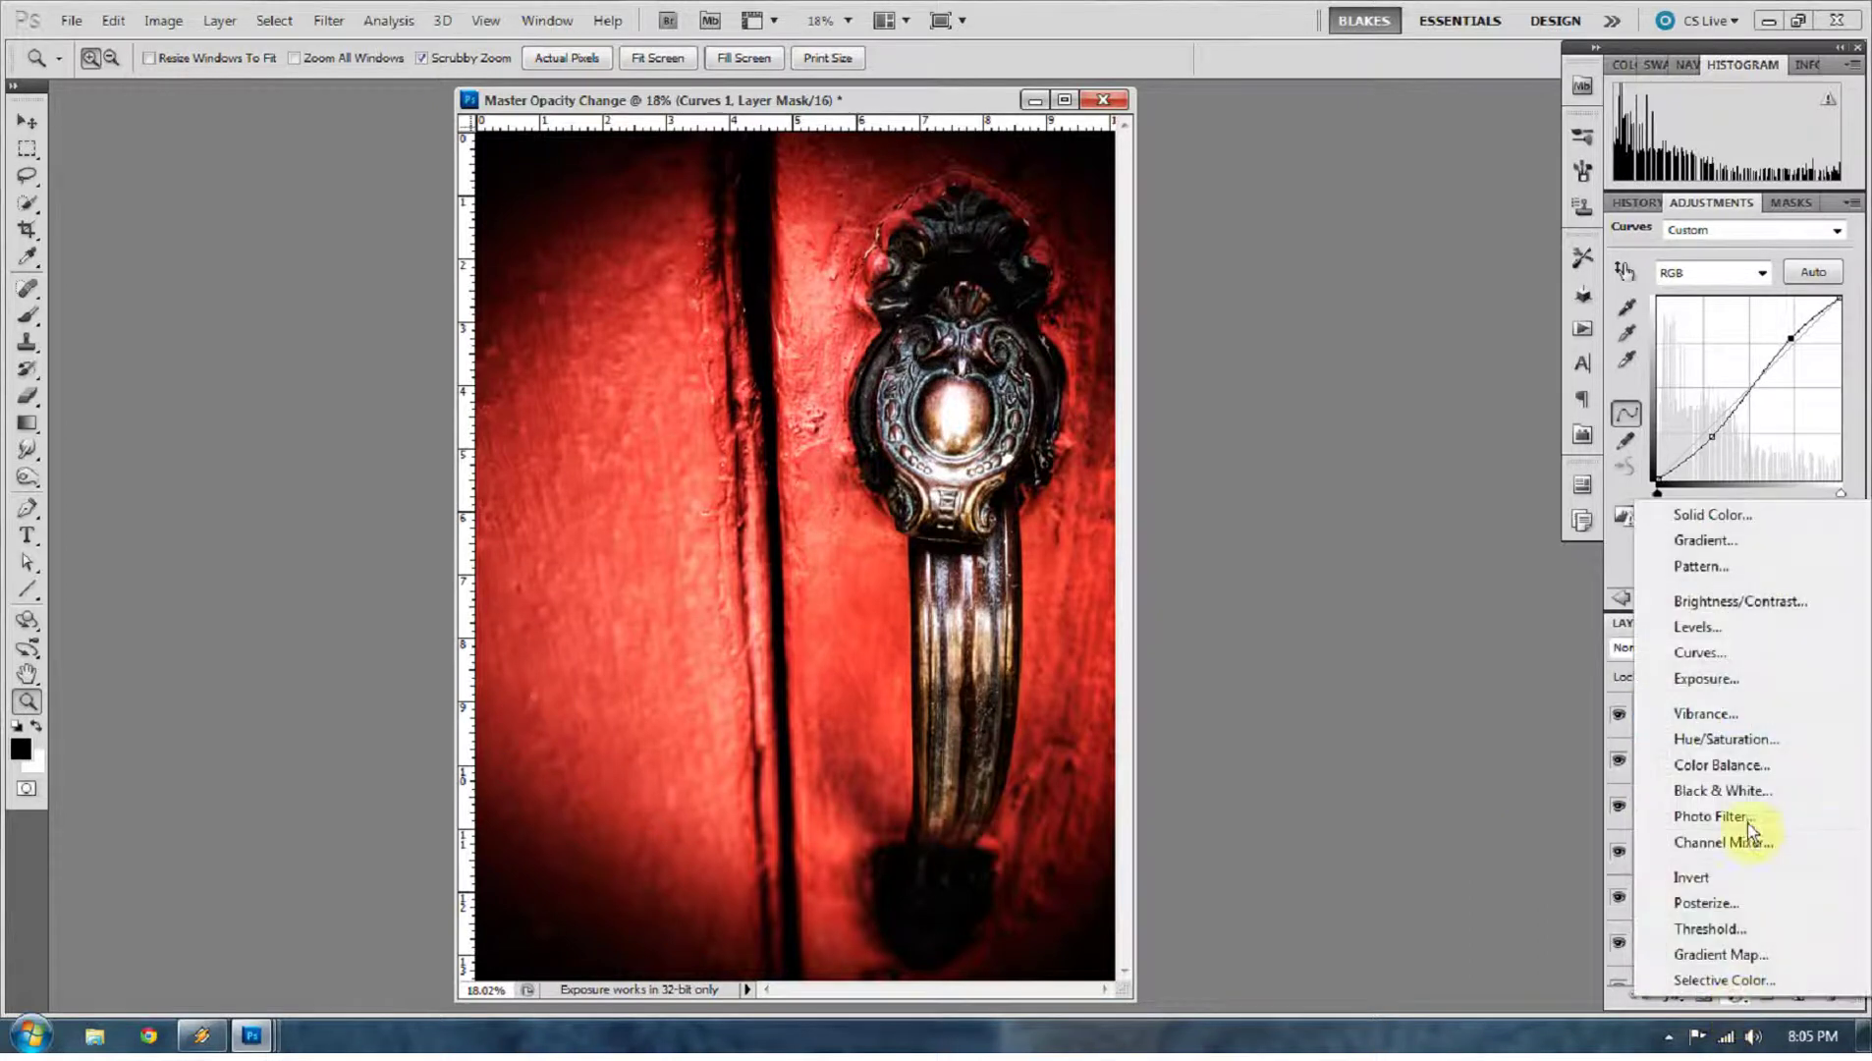
Add a Hue/Saturation layer lowering the Reds' saturation and lightness to about -16
{"action": "left_click", "coordinate": [1725, 743]}
{"action": "left_click", "coordinate": [1728, 282]}
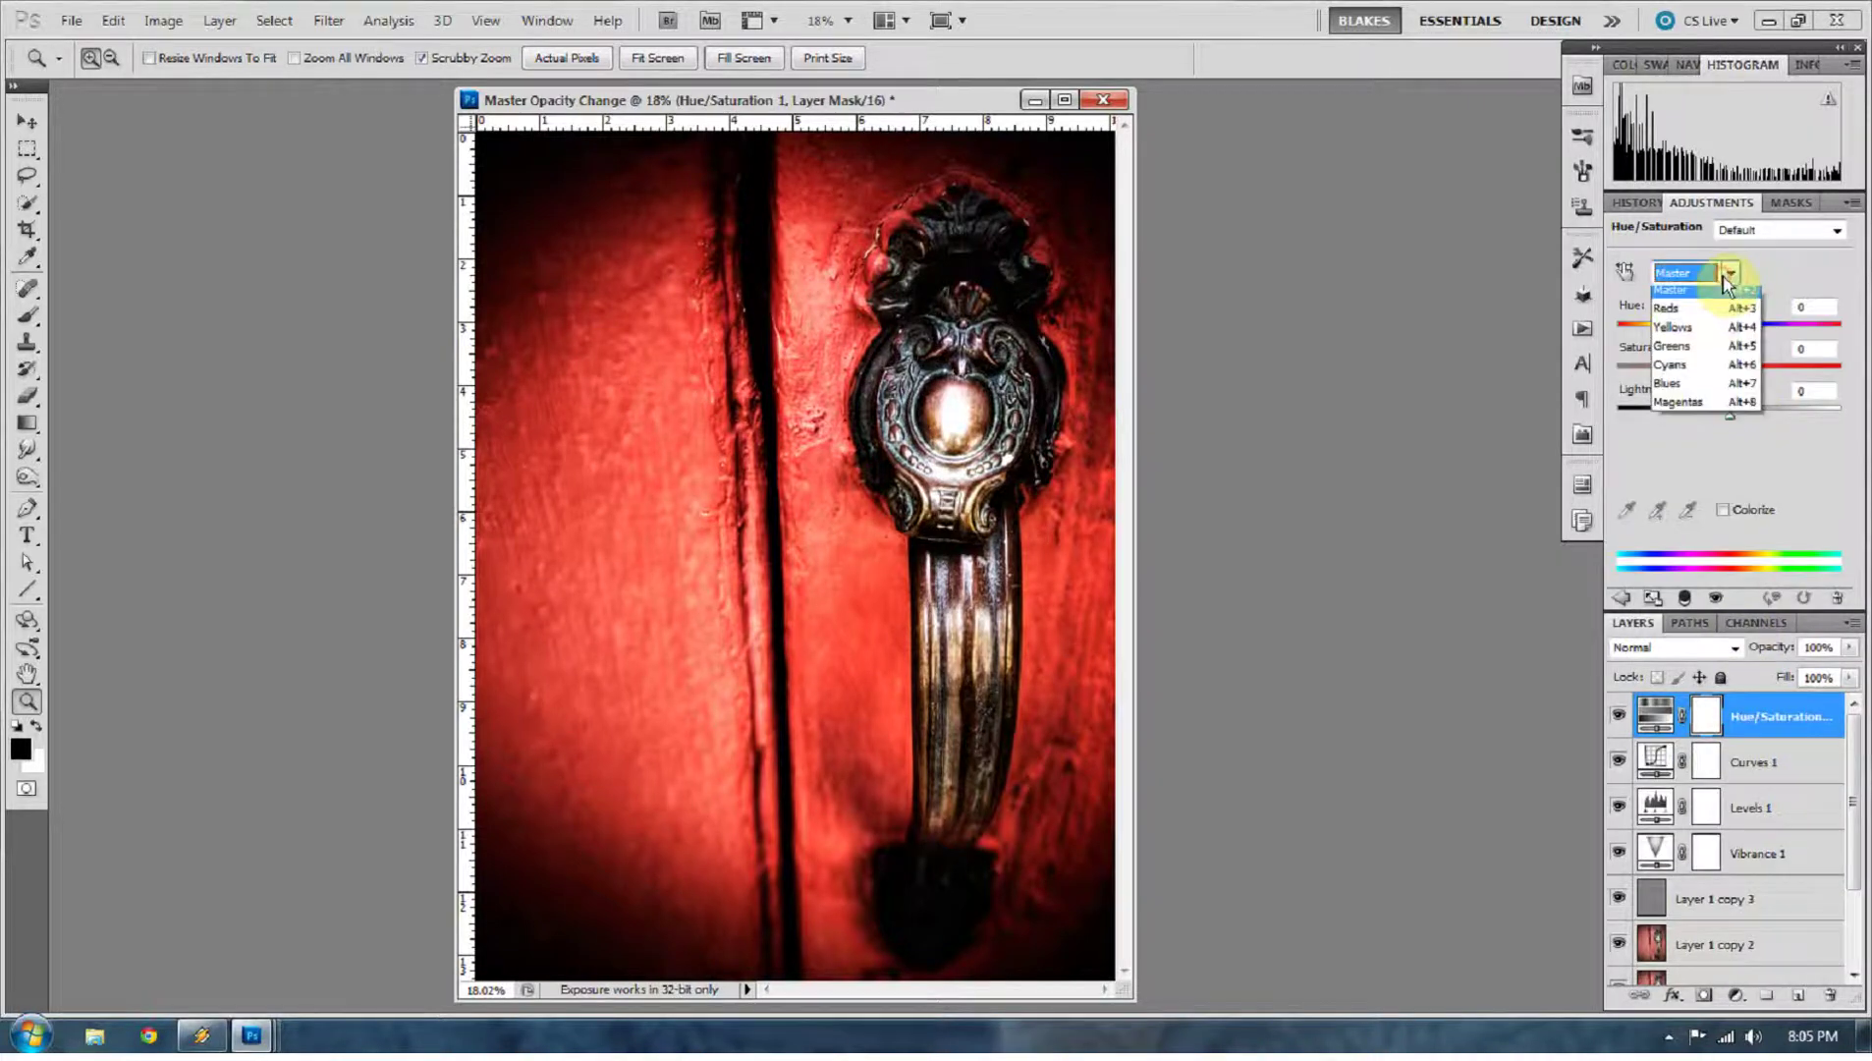
{"action": "left_click", "coordinate": [1674, 299]}
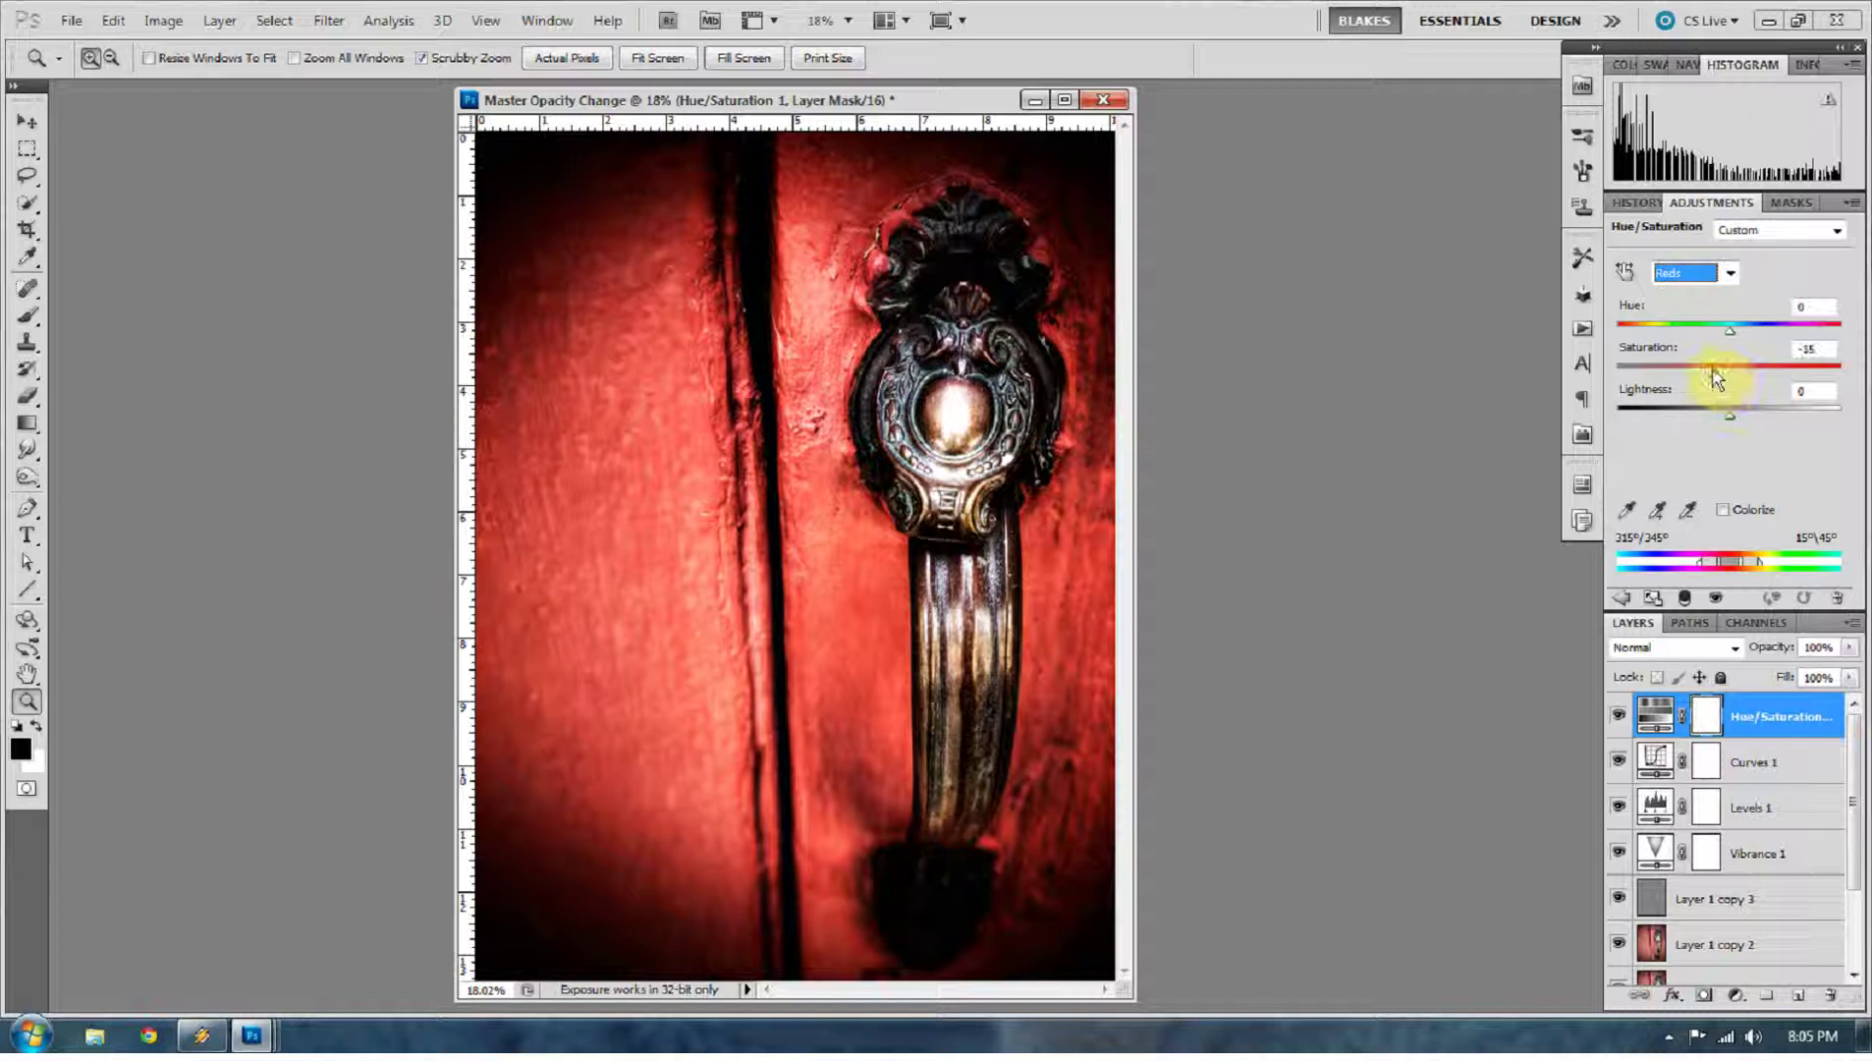
{"action": "left_click_drag", "start_coordinate": [1710, 377], "coordinate": [1708, 375]}
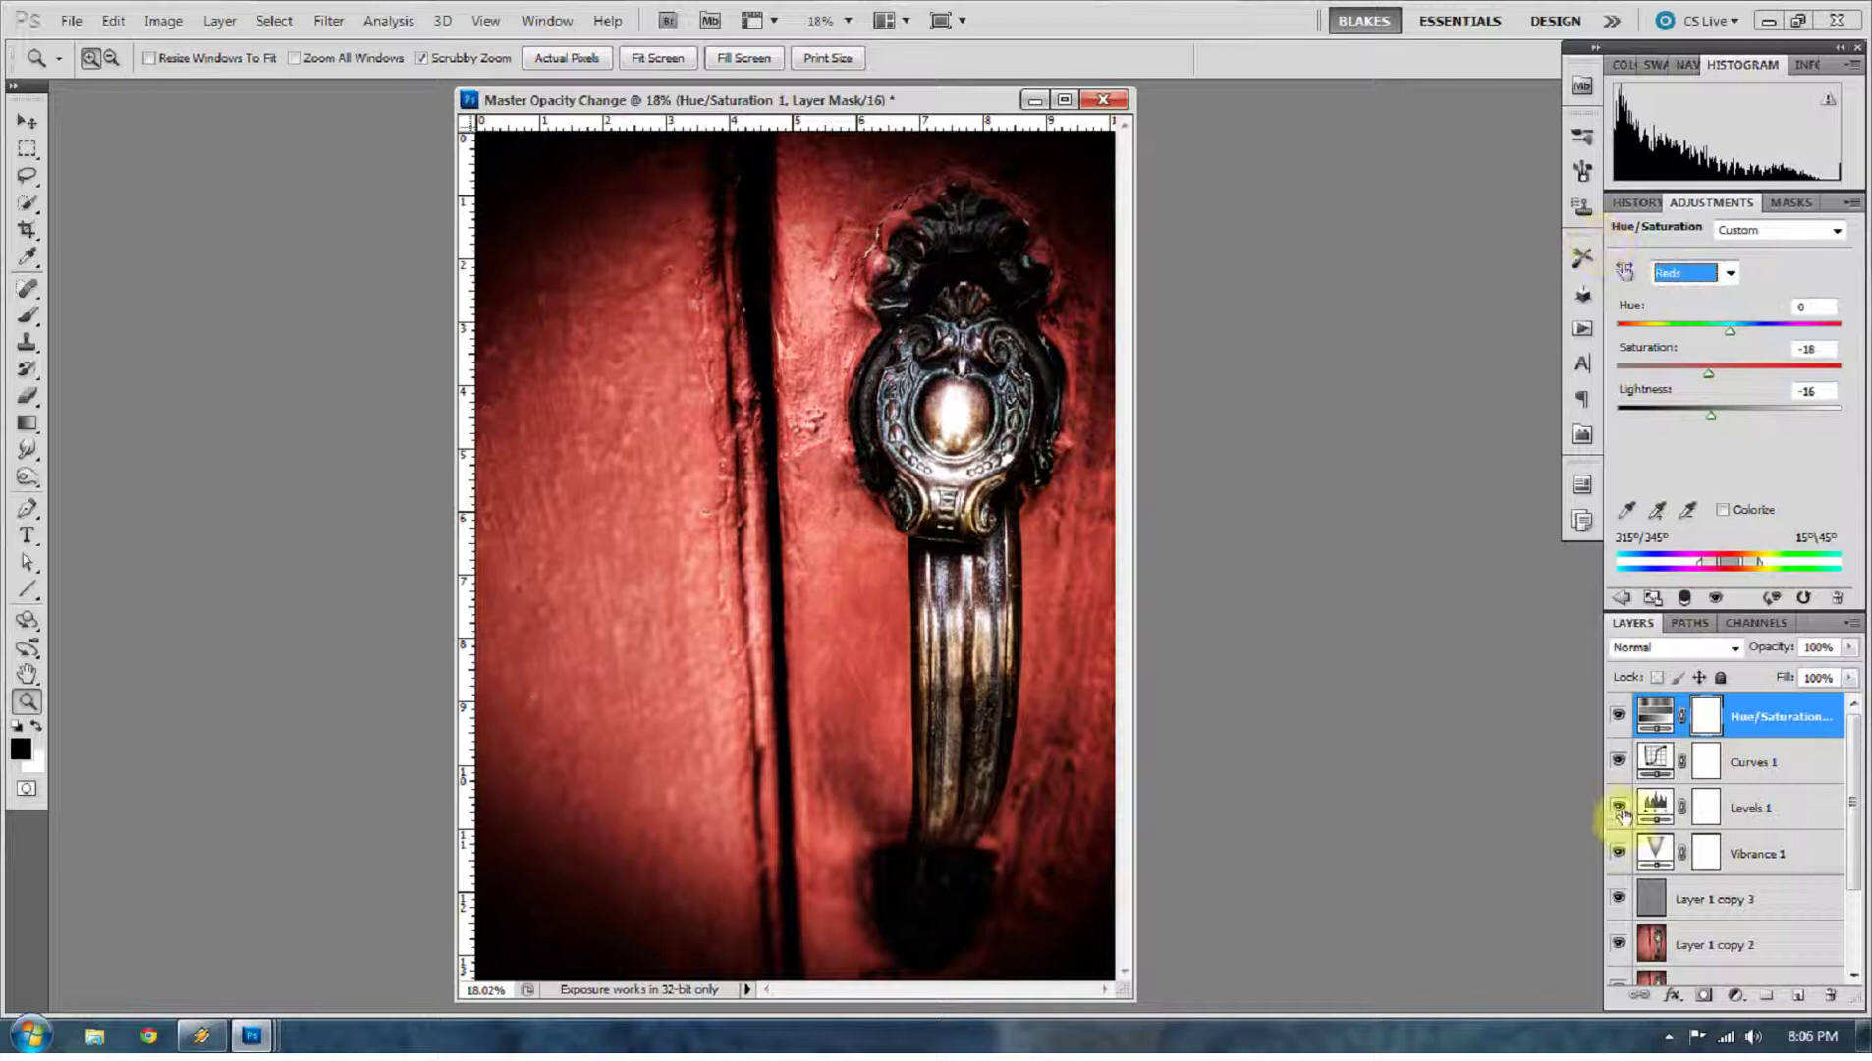
Toggle Hue/Saturation 1 off and on to compare, then select Curves 1
{"action": "left_click", "coordinate": [1619, 718]}
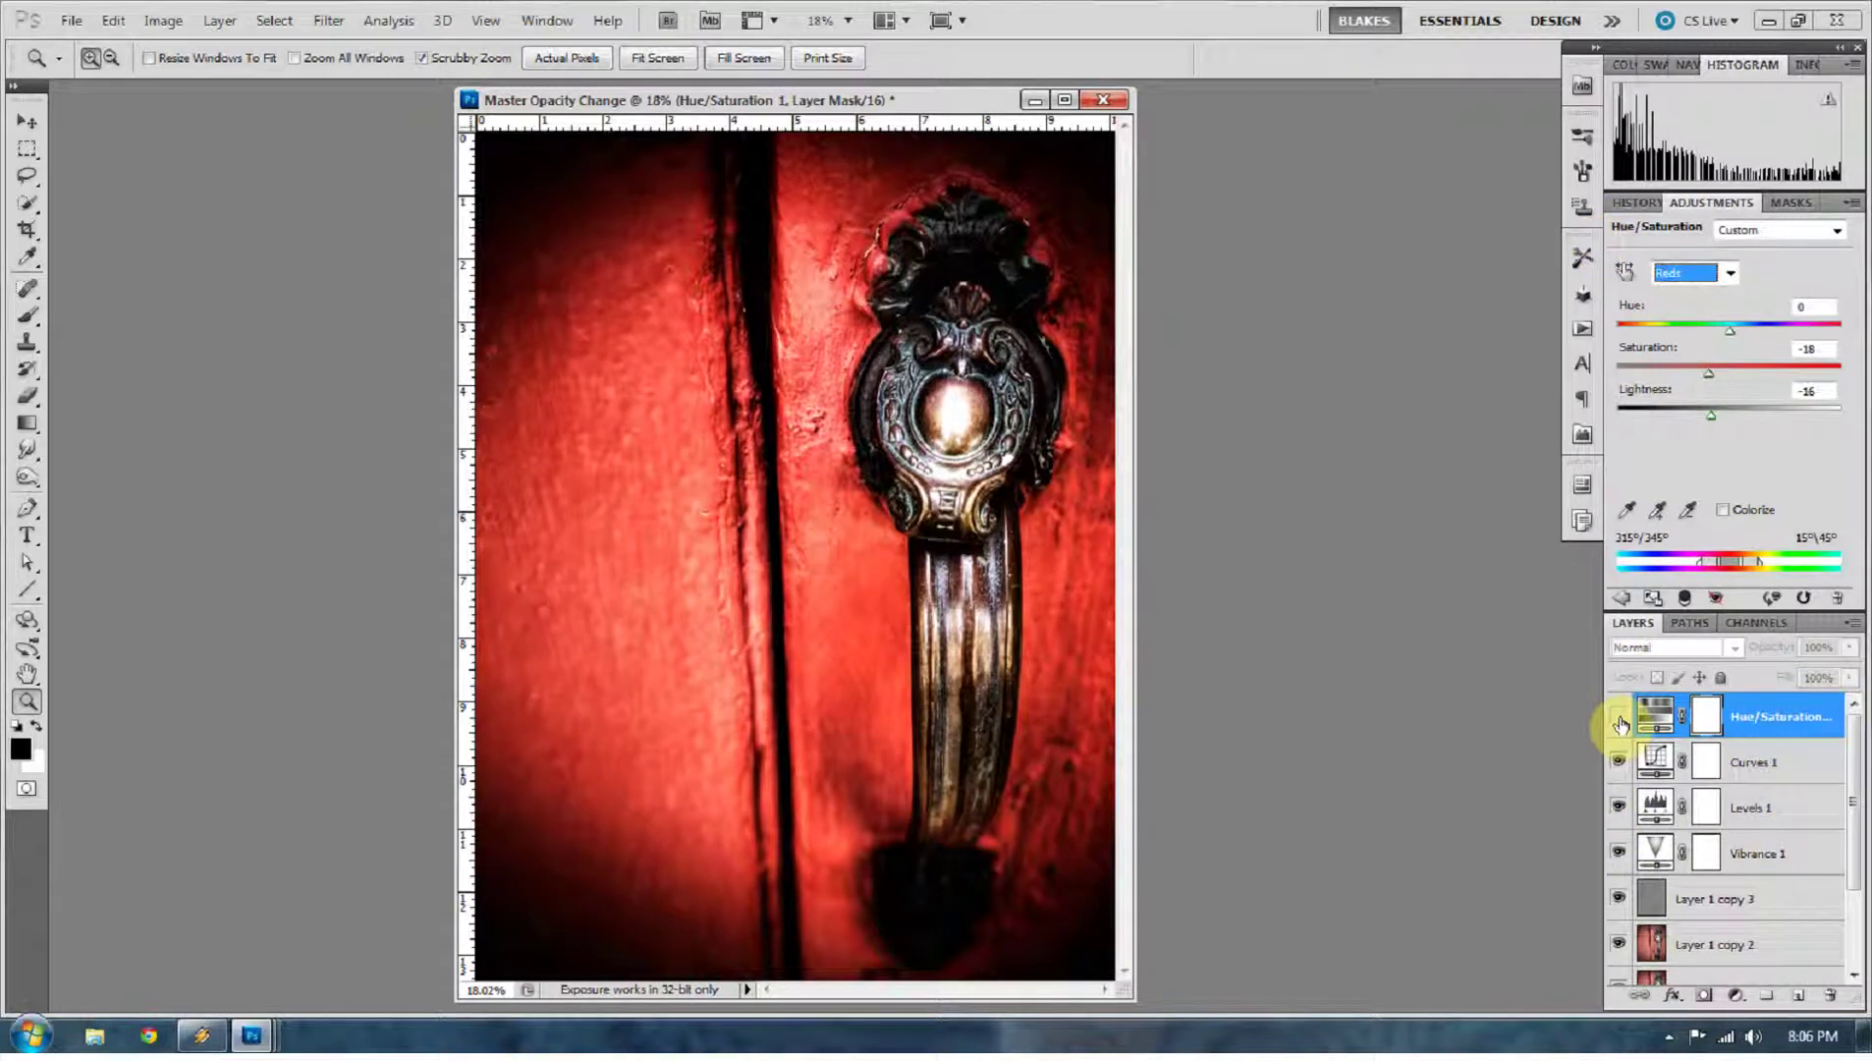
{"action": "left_click", "coordinate": [1618, 718]}
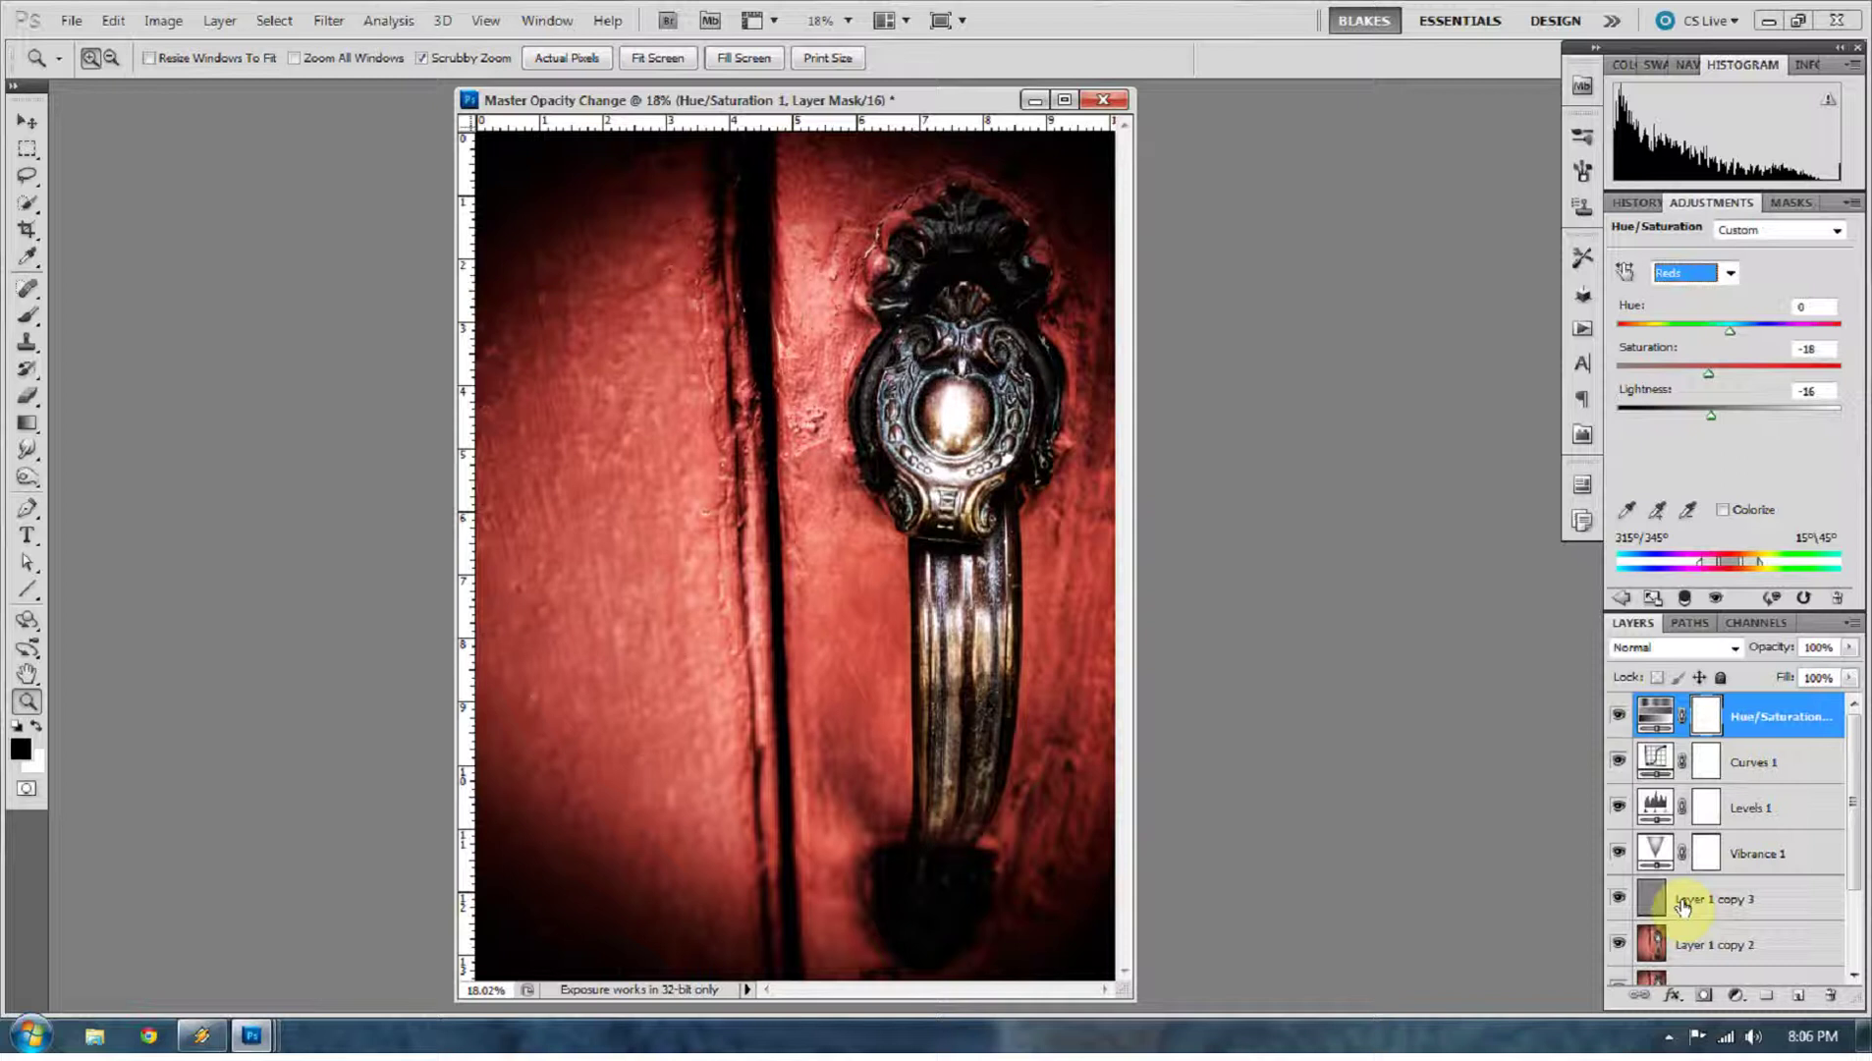
{"action": "mouse_move", "coordinate": [1854, 781]}
{"action": "left_mouse_down"}
{"action": "mouse_move", "coordinate": [1855, 808]}
{"action": "mouse_move", "coordinate": [1854, 756]}
{"action": "left_mouse_up"}
{"action": "left_click", "coordinate": [1741, 774]}
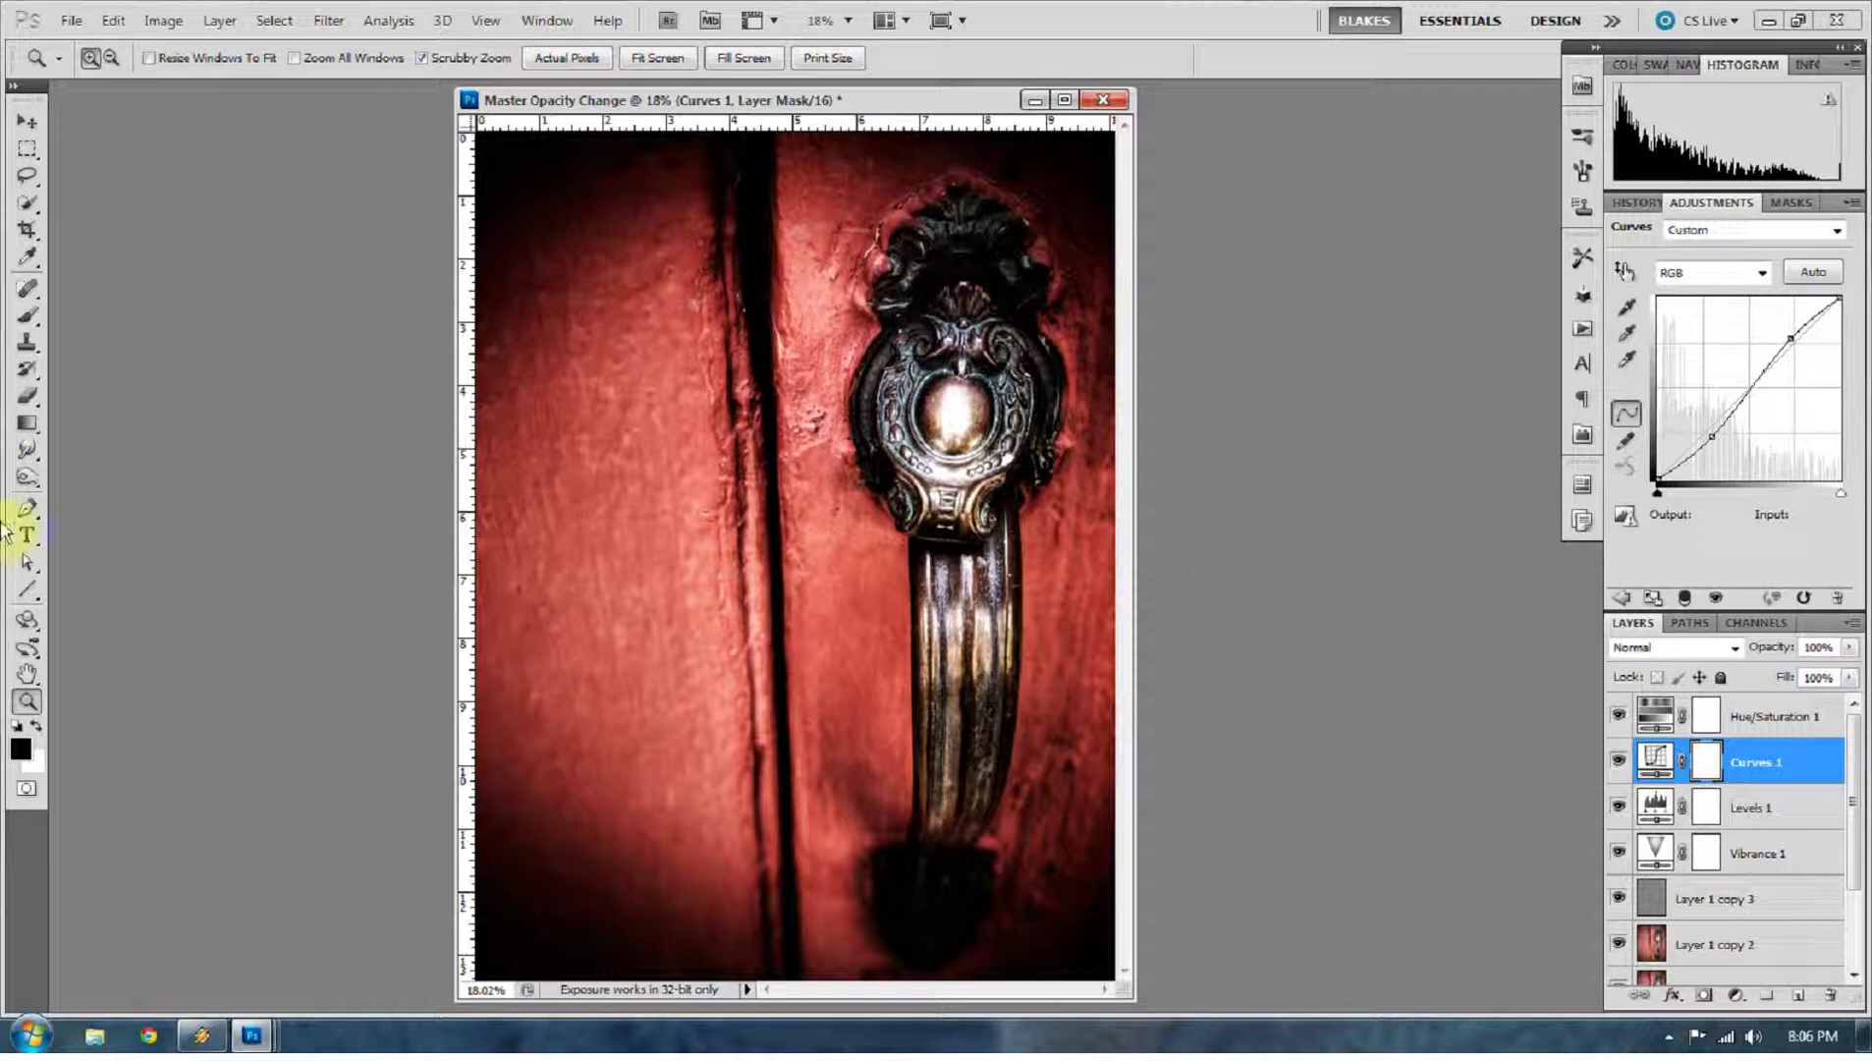
Paint trial brush strokes on the Curves 1 mask over the knob and near the door crack
{"action": "left_click", "coordinate": [28, 317]}
{"action": "left_click_drag", "start_coordinate": [955, 355], "coordinate": [958, 411]}
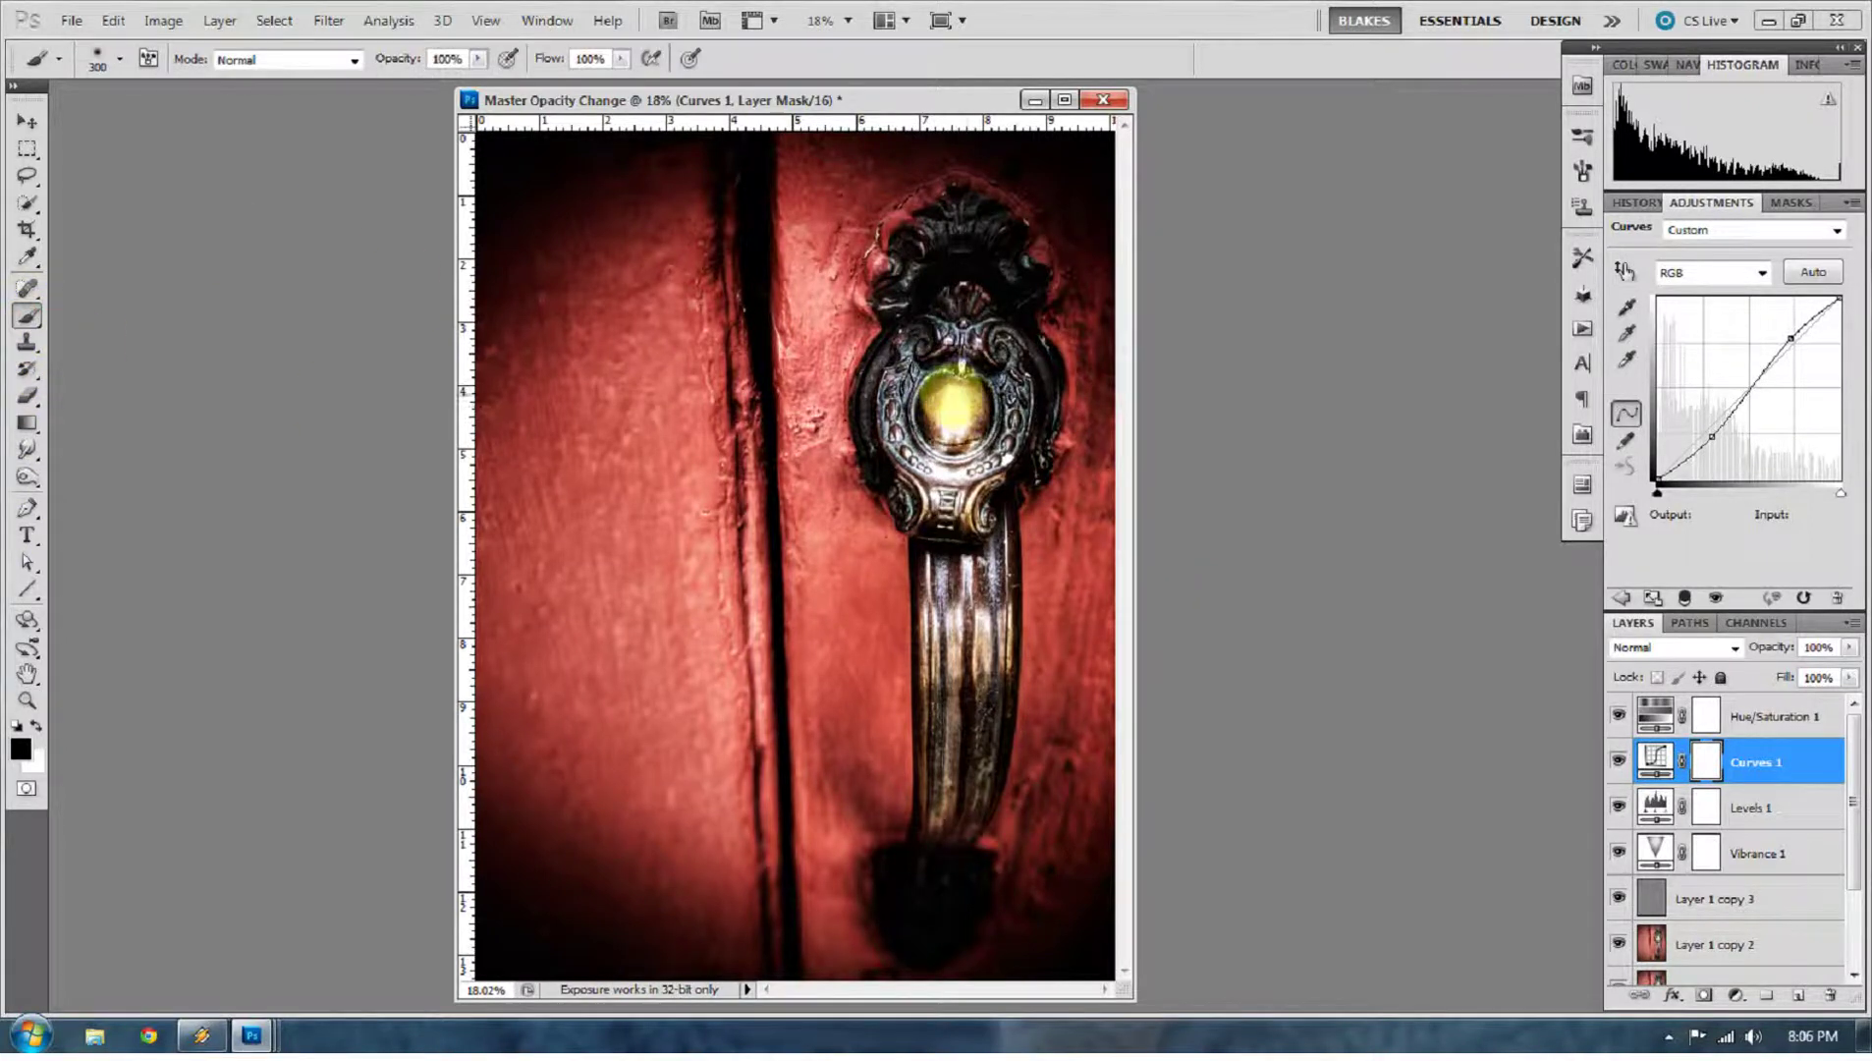
{"action": "left_click", "coordinate": [120, 61]}
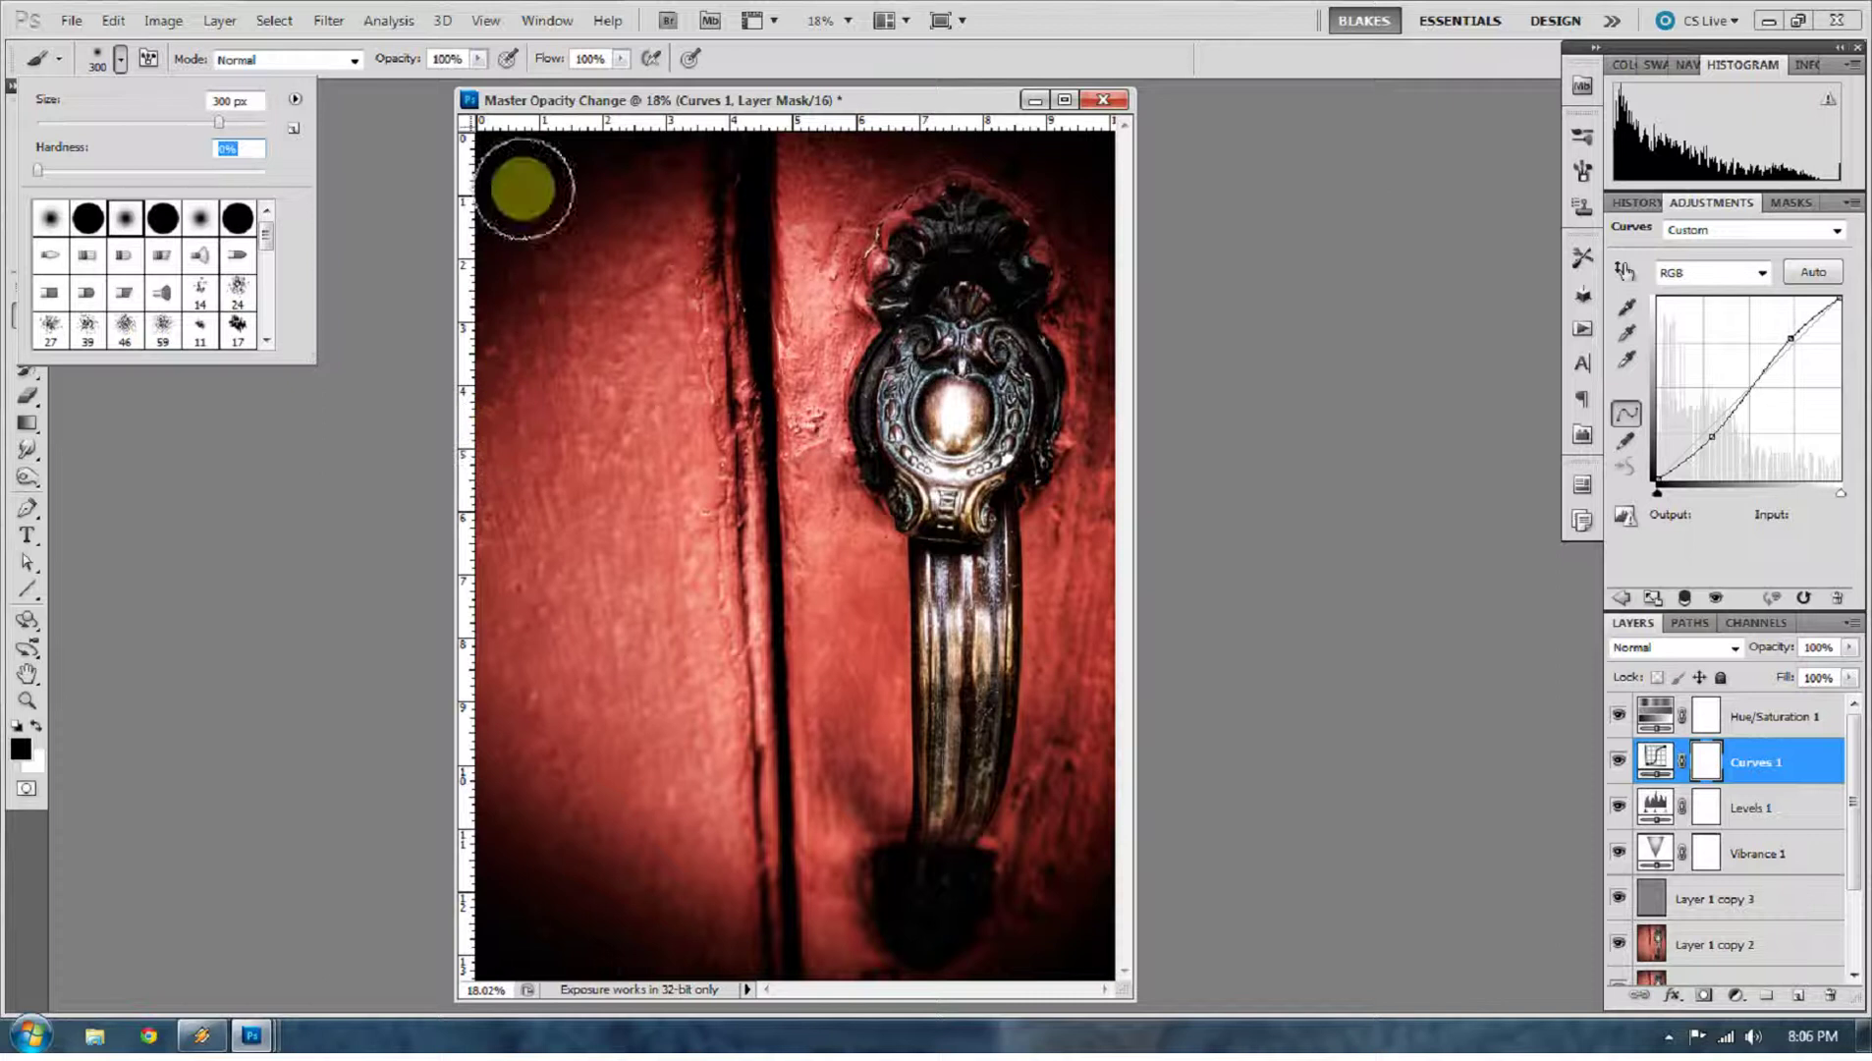
{"action": "left_click", "coordinate": [732, 102]}
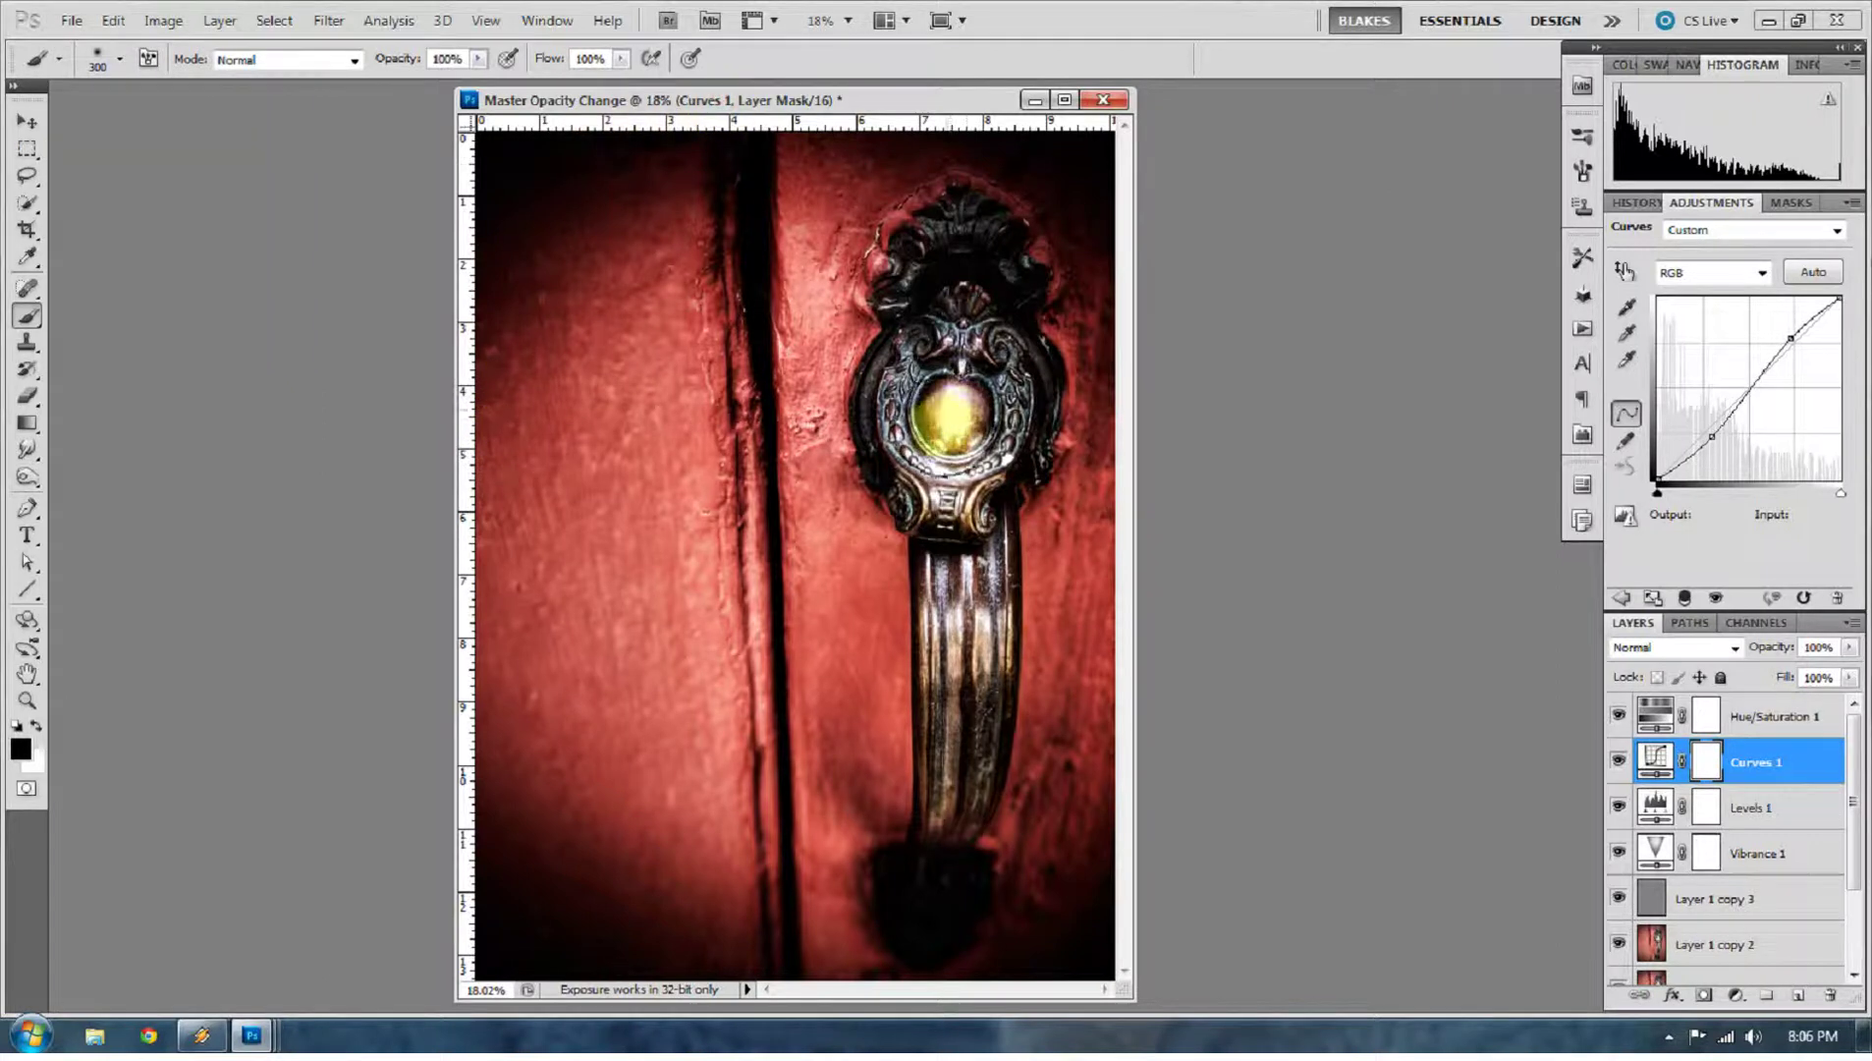
{"action": "mouse_move", "coordinate": [951, 418]}
{"action": "left_mouse_down"}
{"action": "mouse_move", "coordinate": [906, 364]}
{"action": "mouse_move", "coordinate": [1038, 365]}
{"action": "mouse_move", "coordinate": [1040, 492]}
{"action": "mouse_move", "coordinate": [1021, 505]}
{"action": "mouse_move", "coordinate": [1003, 458]}
{"action": "mouse_move", "coordinate": [999, 496]}
{"action": "mouse_move", "coordinate": [975, 503]}
{"action": "mouse_move", "coordinate": [987, 474]}
{"action": "mouse_move", "coordinate": [963, 470]}
{"action": "mouse_move", "coordinate": [933, 498]}
{"action": "mouse_move", "coordinate": [953, 469]}
{"action": "mouse_move", "coordinate": [938, 493]}
{"action": "mouse_move", "coordinate": [1006, 496]}
{"action": "mouse_move", "coordinate": [1201, 417]}
{"action": "left_mouse_up"}
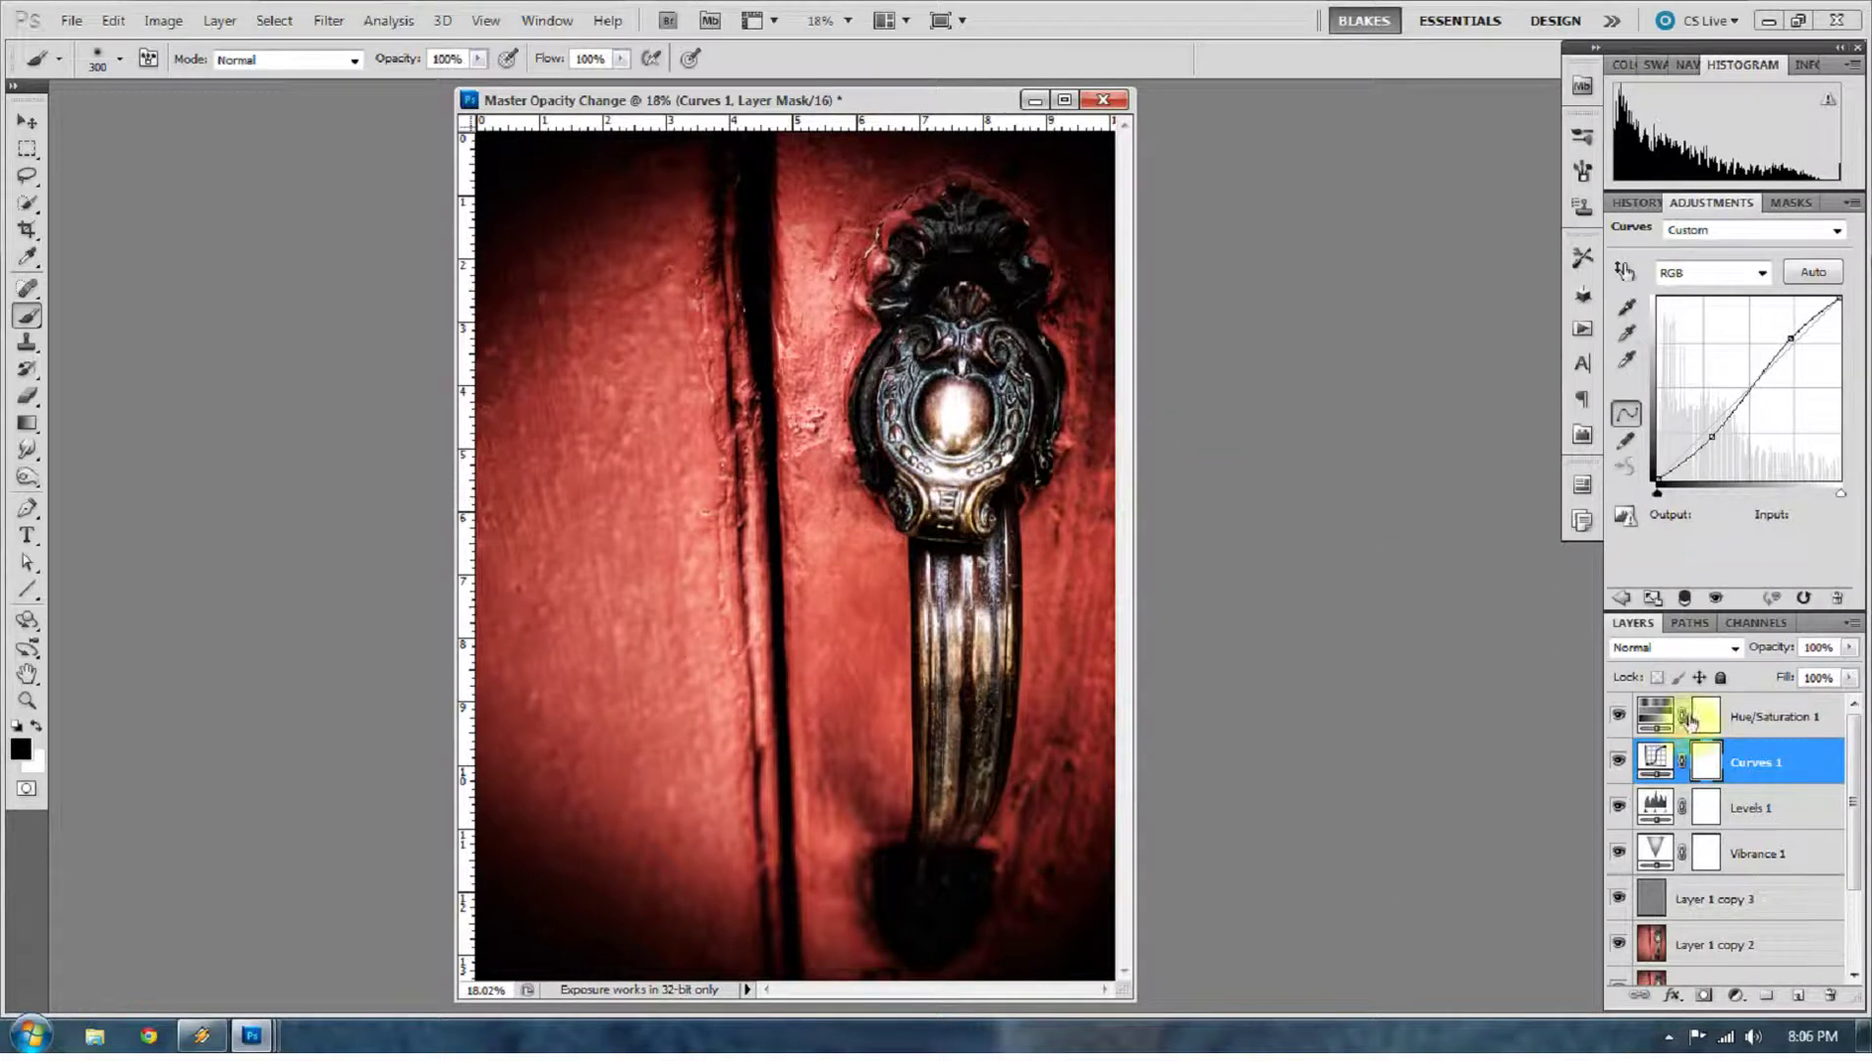
{"action": "left_click_drag", "start_coordinate": [739, 525], "coordinate": [638, 447]}
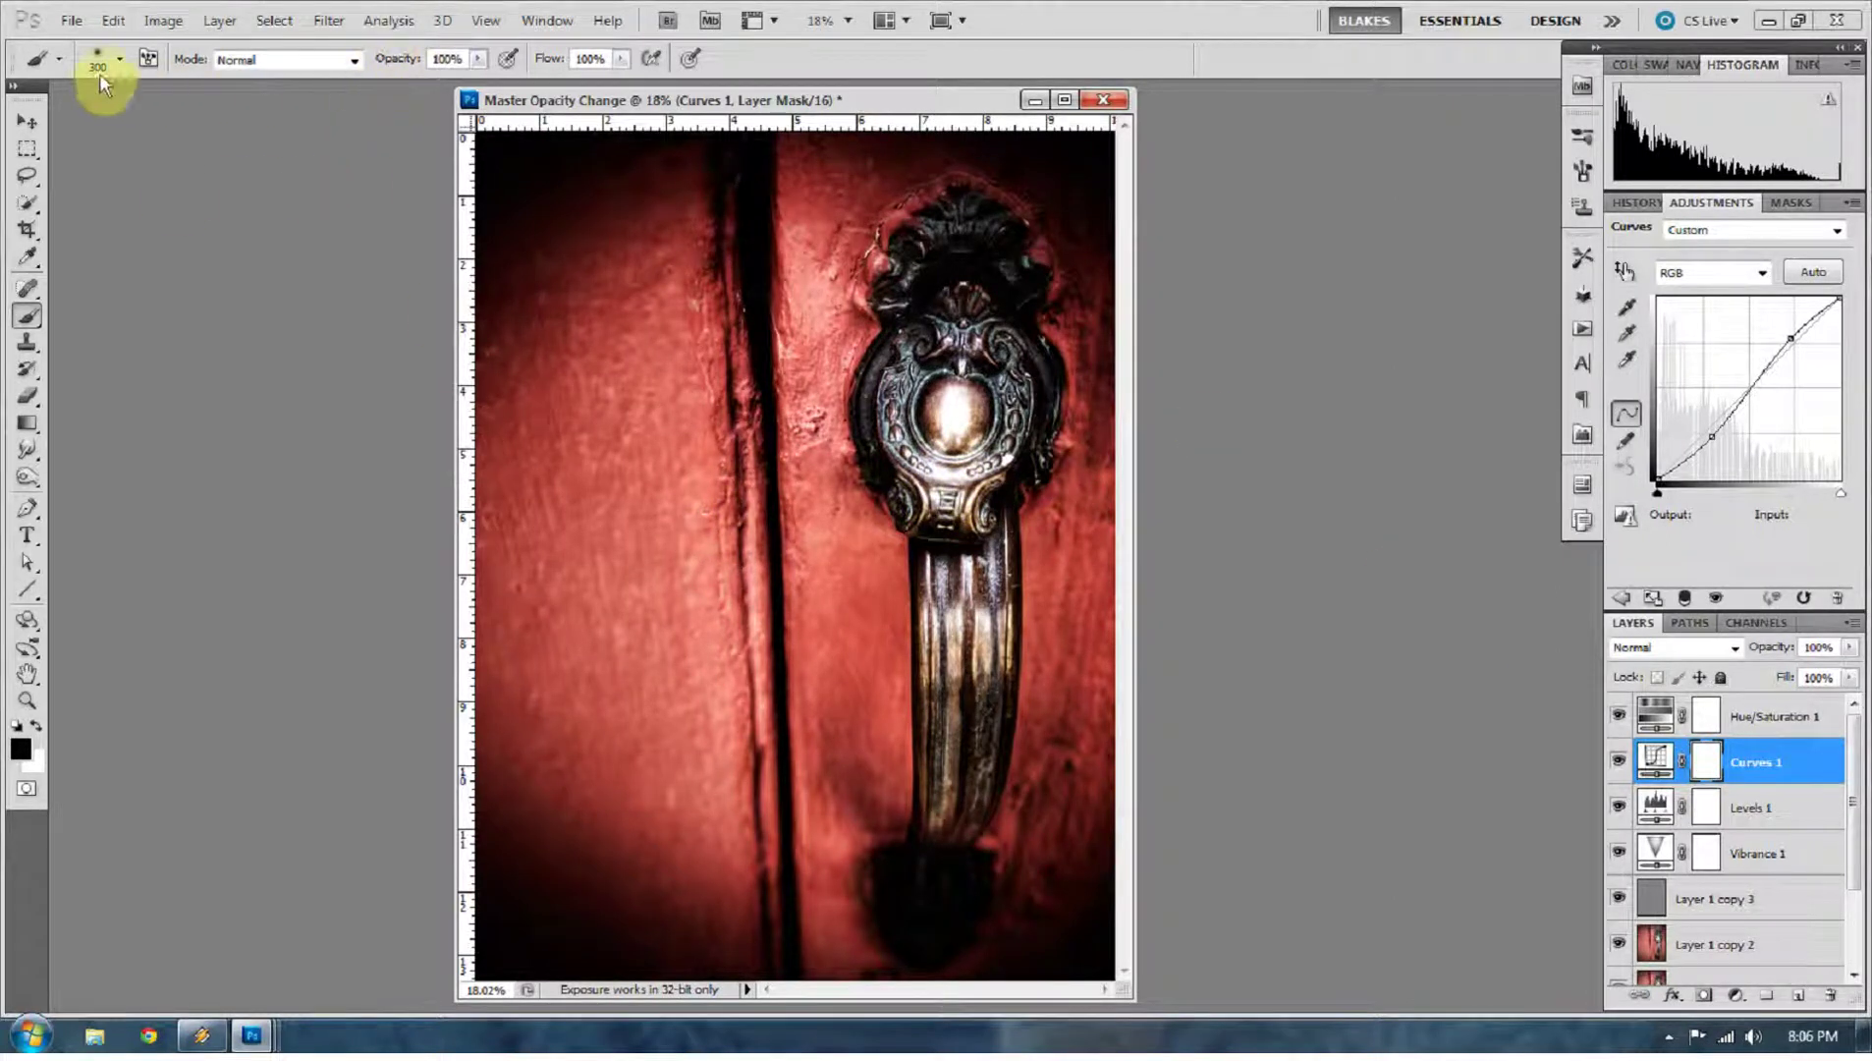
{"action": "mouse_move", "coordinate": [712, 402]}
{"action": "left_mouse_down"}
{"action": "mouse_move", "coordinate": [727, 450]}
{"action": "mouse_move", "coordinate": [673, 447]}
{"action": "mouse_move", "coordinate": [557, 349]}
{"action": "left_mouse_up"}
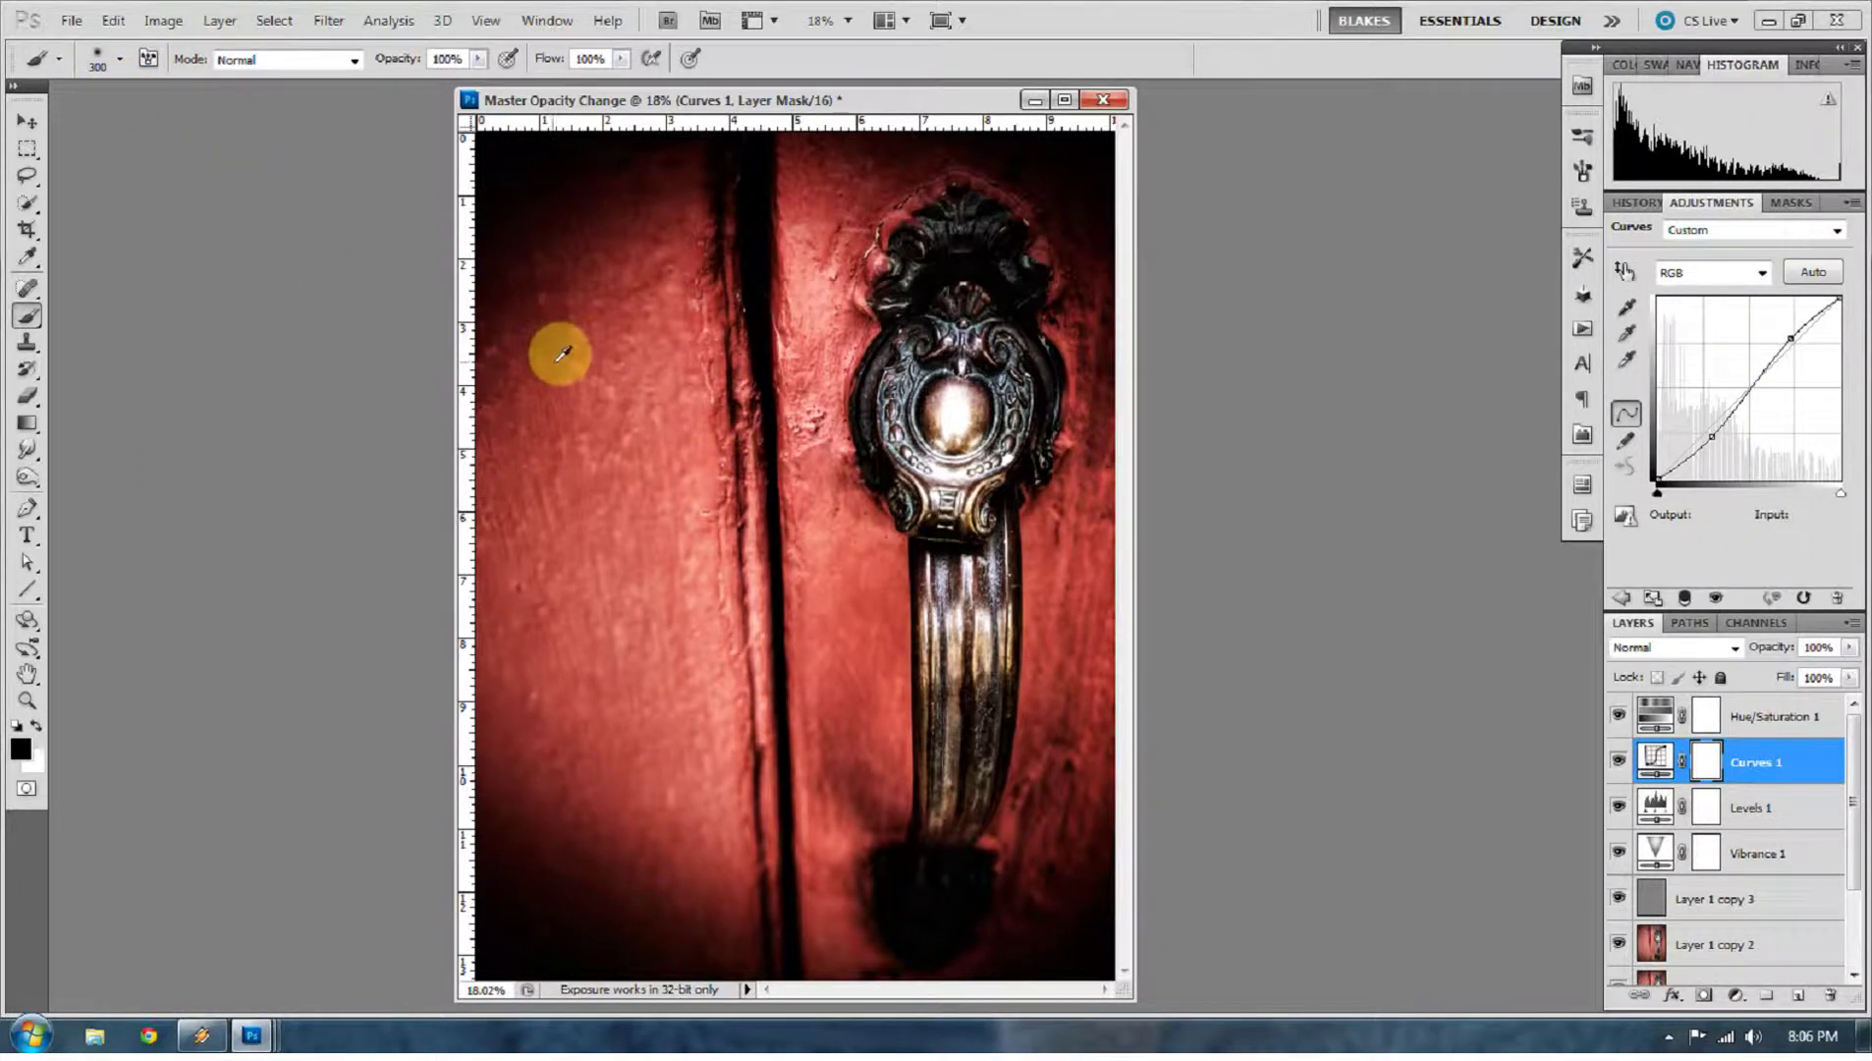
Reselect Curves 1, harden the brush, and paint more trial patches including over the handle
{"action": "key", "text": "alt+comma"}
{"action": "key", "text": "alt+bracketright"}
{"action": "key", "text": "alt+comma"}
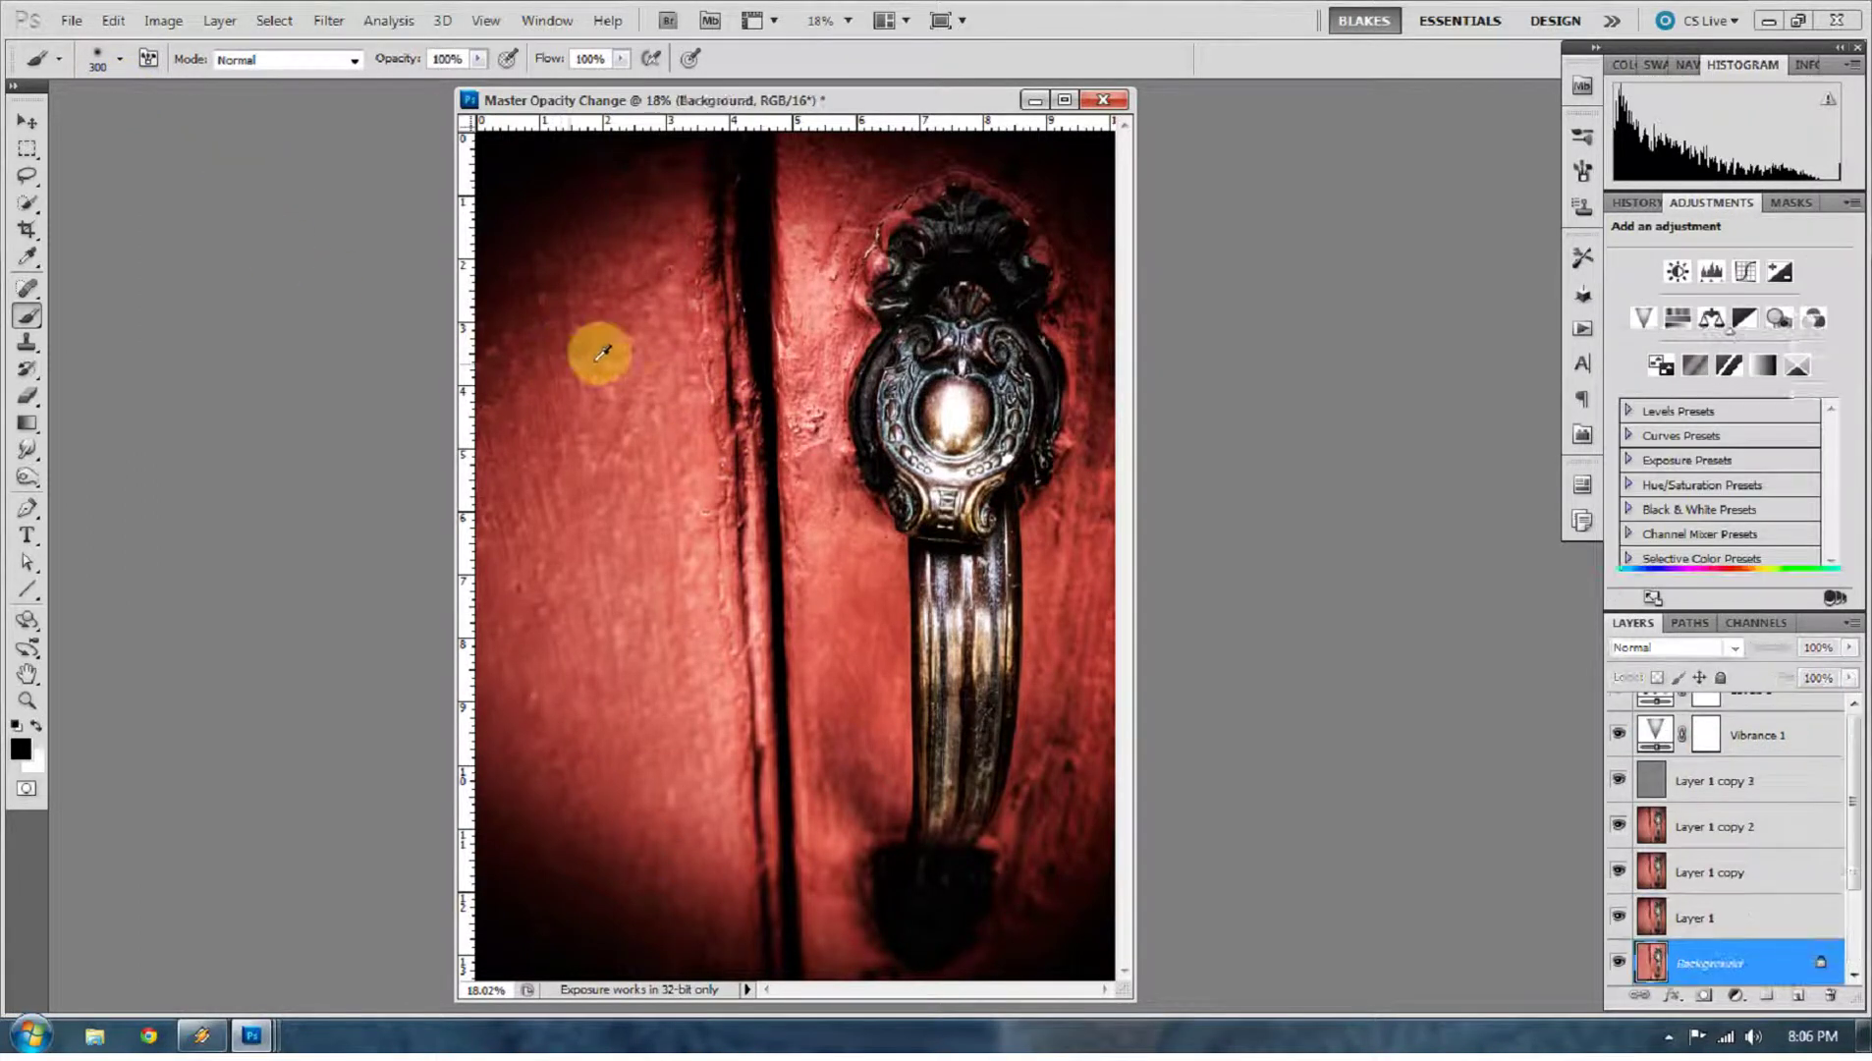
{"action": "key", "text": "alt+period"}
{"action": "key", "text": "alt+bracketleft"}
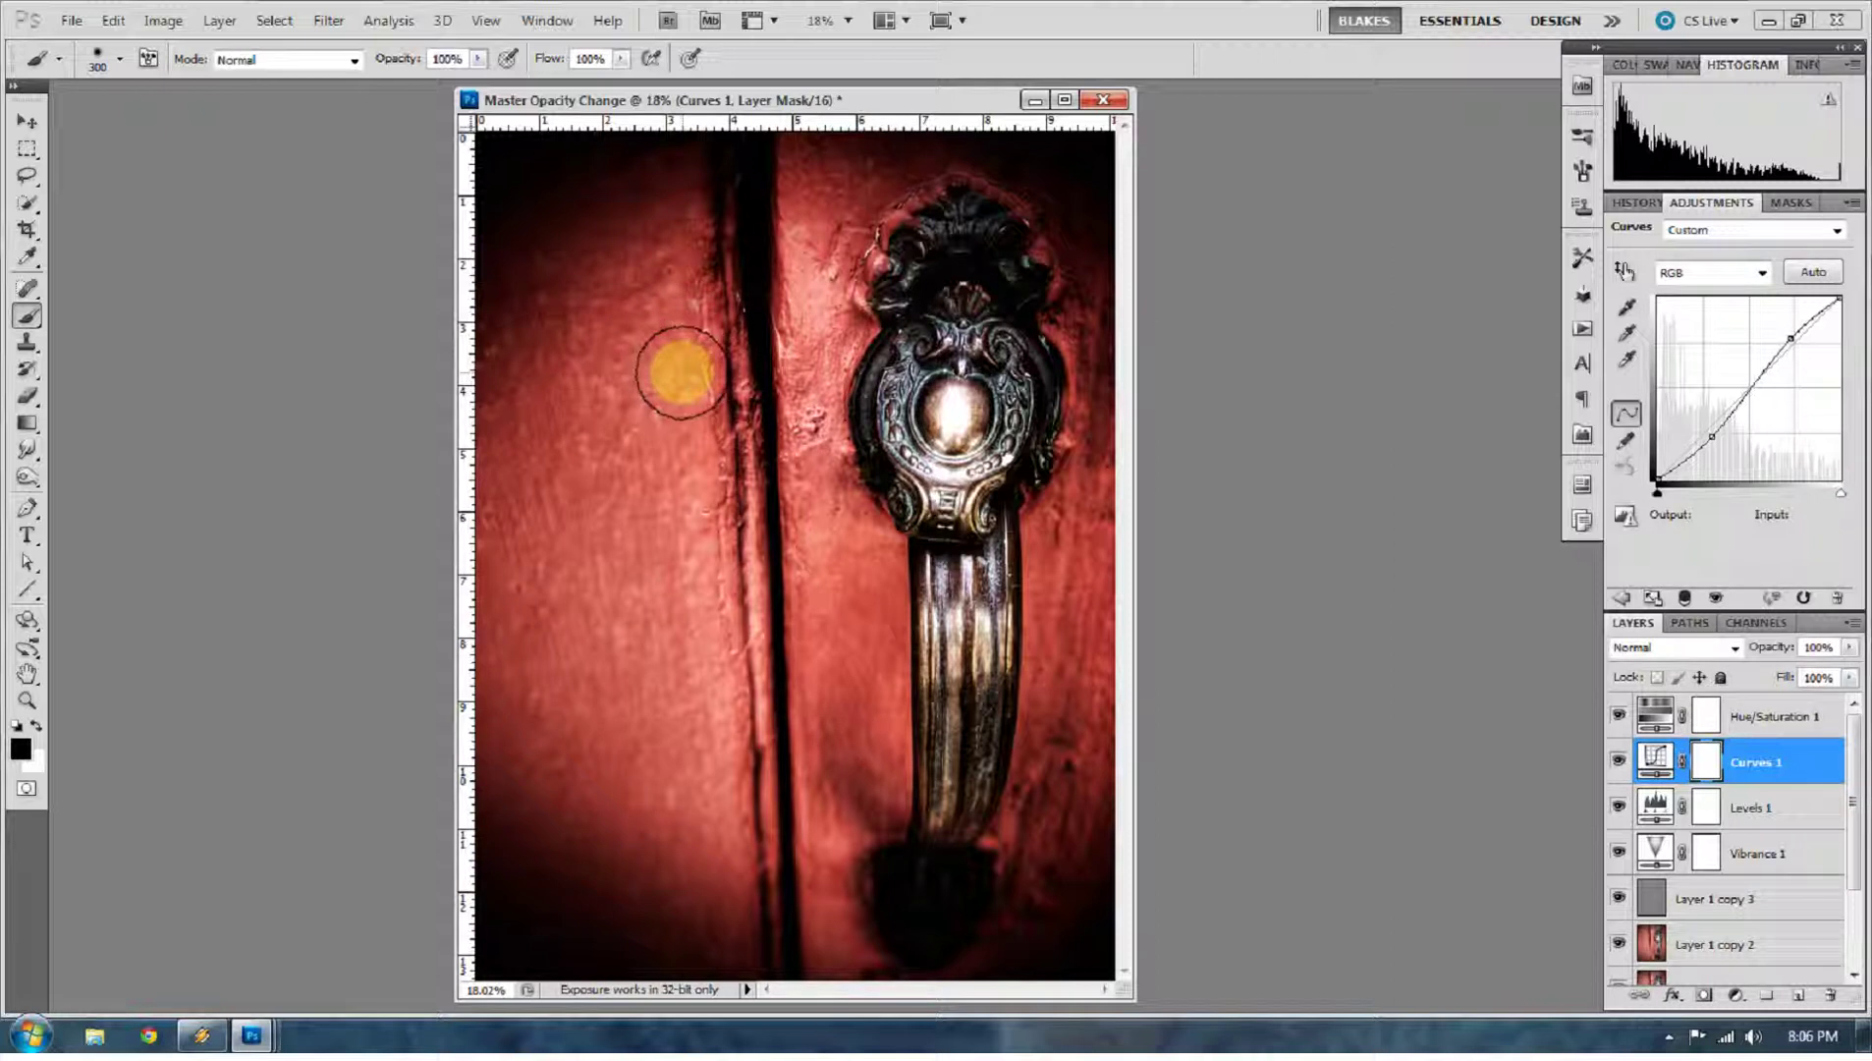
{"action": "key", "text": "shift+bracketright"}
{"action": "key", "text": "shift+bracketright"}
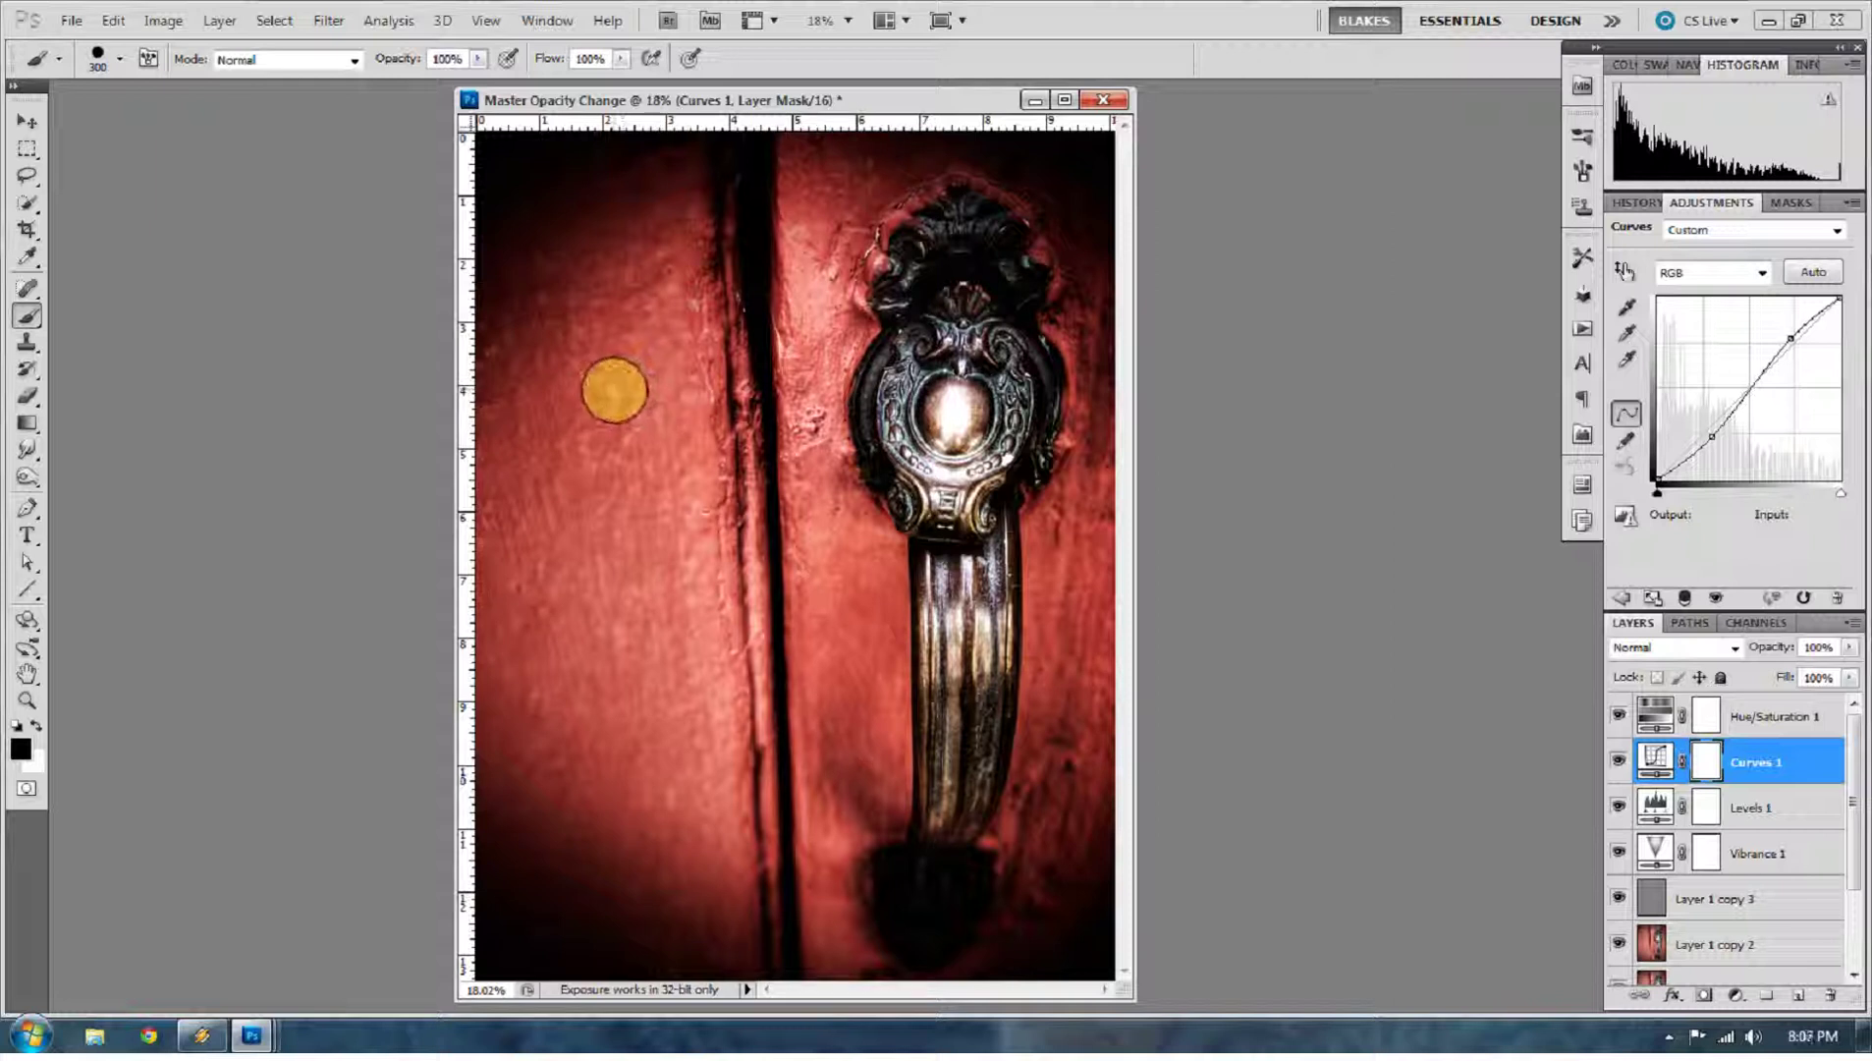
{"action": "mouse_move", "coordinate": [630, 393]}
{"action": "left_mouse_down"}
{"action": "mouse_move", "coordinate": [577, 467]}
{"action": "mouse_move", "coordinate": [660, 406]}
{"action": "left_mouse_up"}
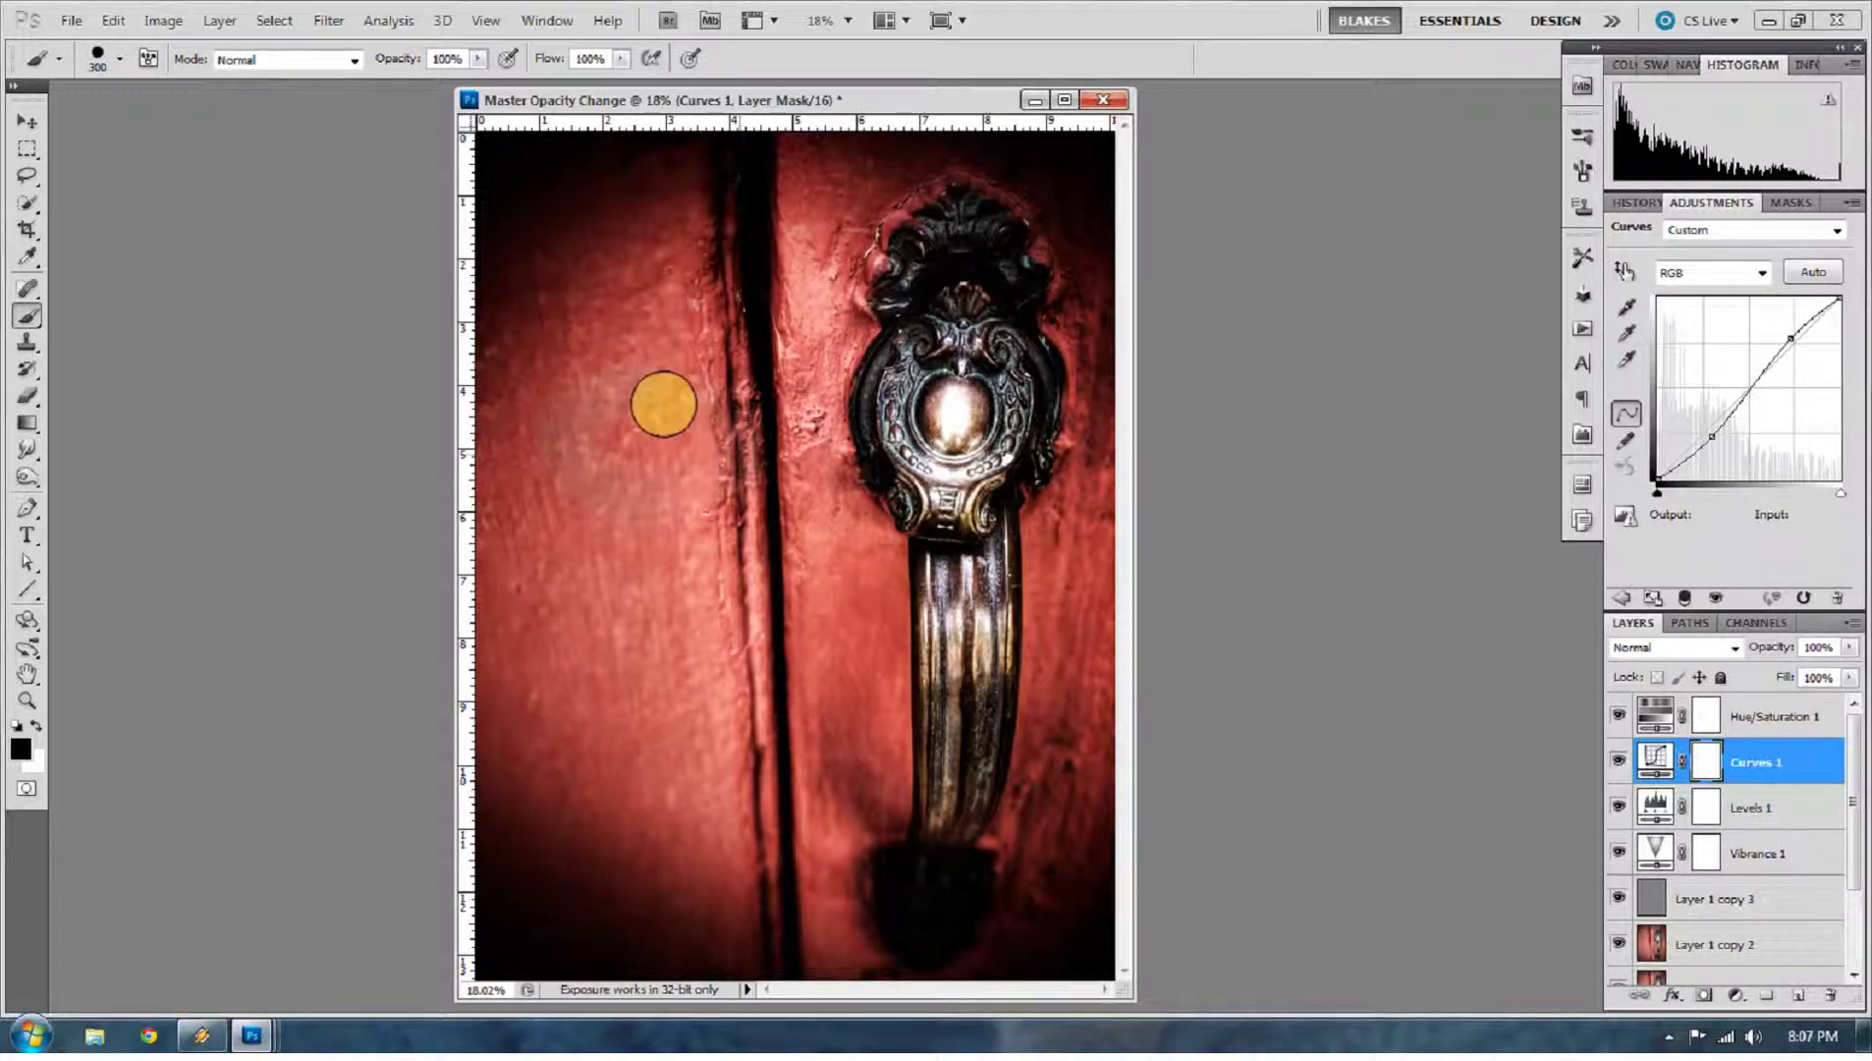
{"action": "mouse_move", "coordinate": [673, 482]}
{"action": "left_mouse_down"}
{"action": "mouse_move", "coordinate": [641, 431]}
{"action": "mouse_move", "coordinate": [648, 358]}
{"action": "mouse_move", "coordinate": [623, 443]}
{"action": "left_mouse_up"}
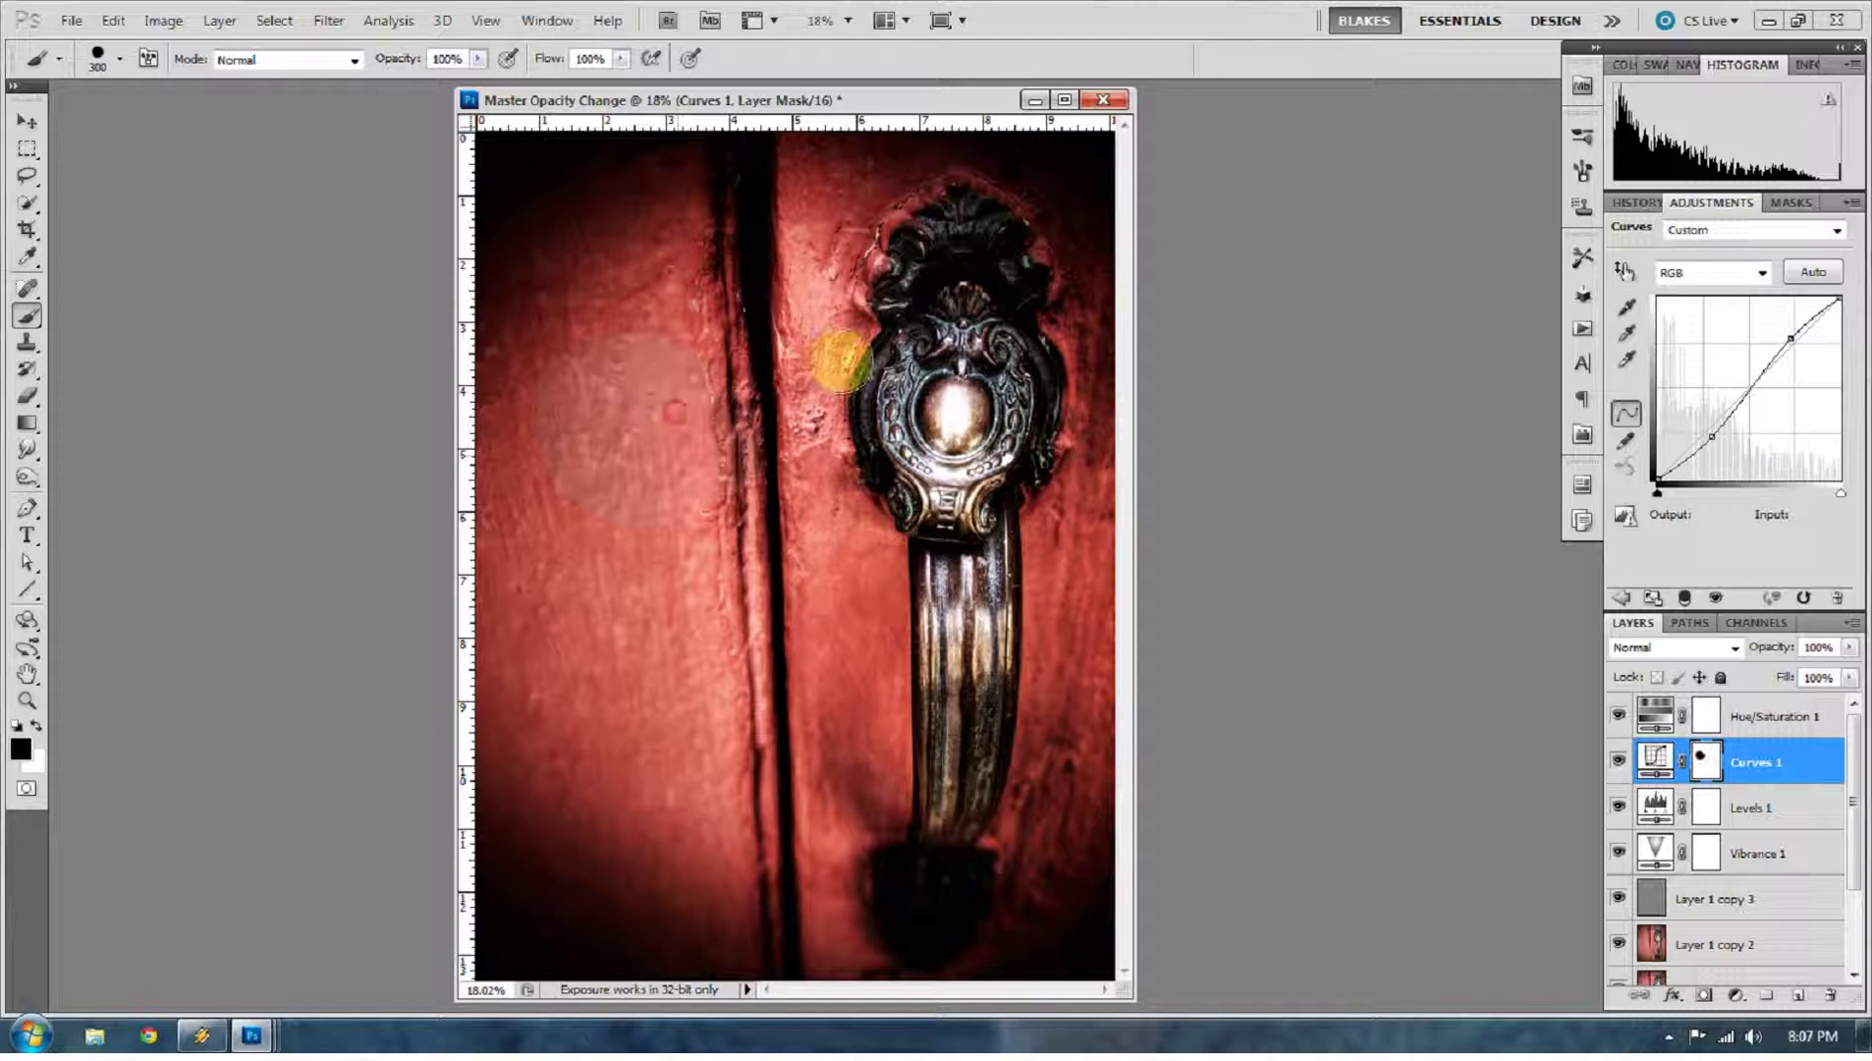
{"action": "mouse_move", "coordinate": [908, 506]}
{"action": "left_mouse_down"}
{"action": "mouse_move", "coordinate": [856, 417]}
{"action": "mouse_move", "coordinate": [802, 396]}
{"action": "mouse_move", "coordinate": [952, 417]}
{"action": "left_mouse_up"}
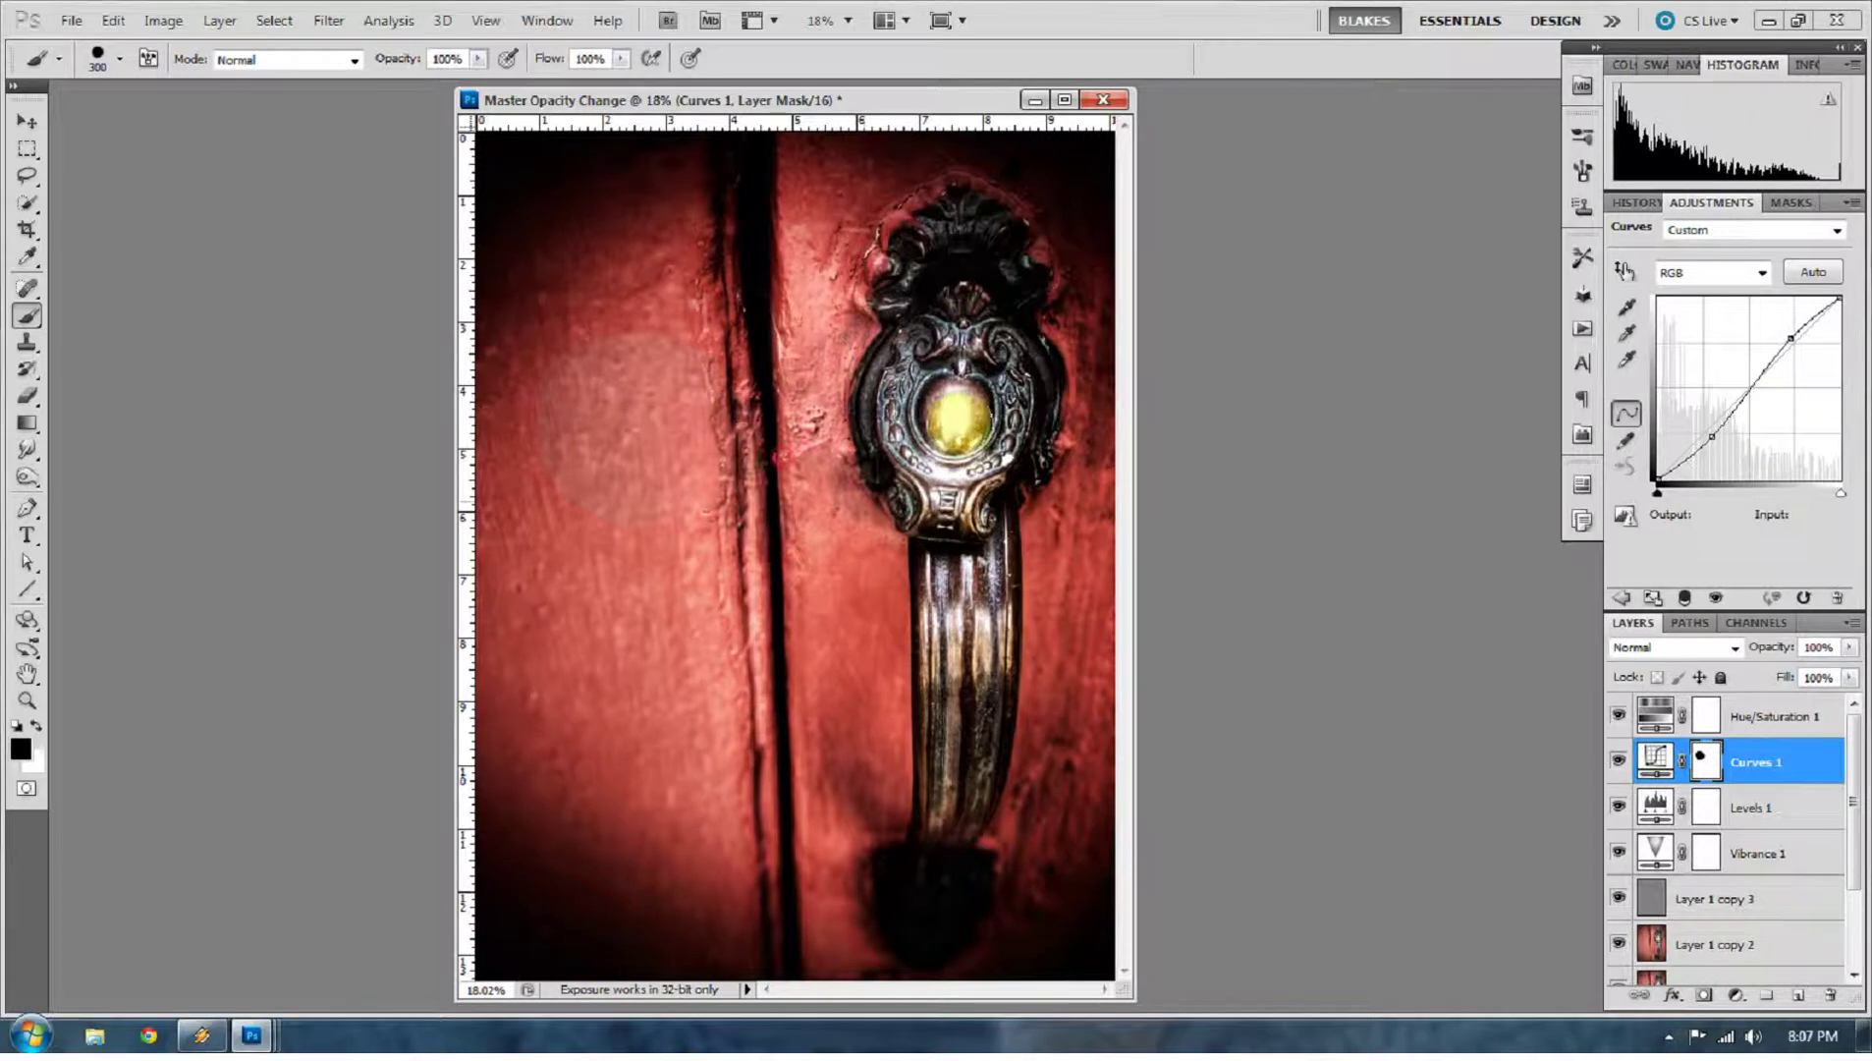
Revert the Curves 1 strokes in History, then paint and undo a soft trial patch on the Hue/Saturation mask
{"action": "left_click", "coordinate": [1625, 201]}
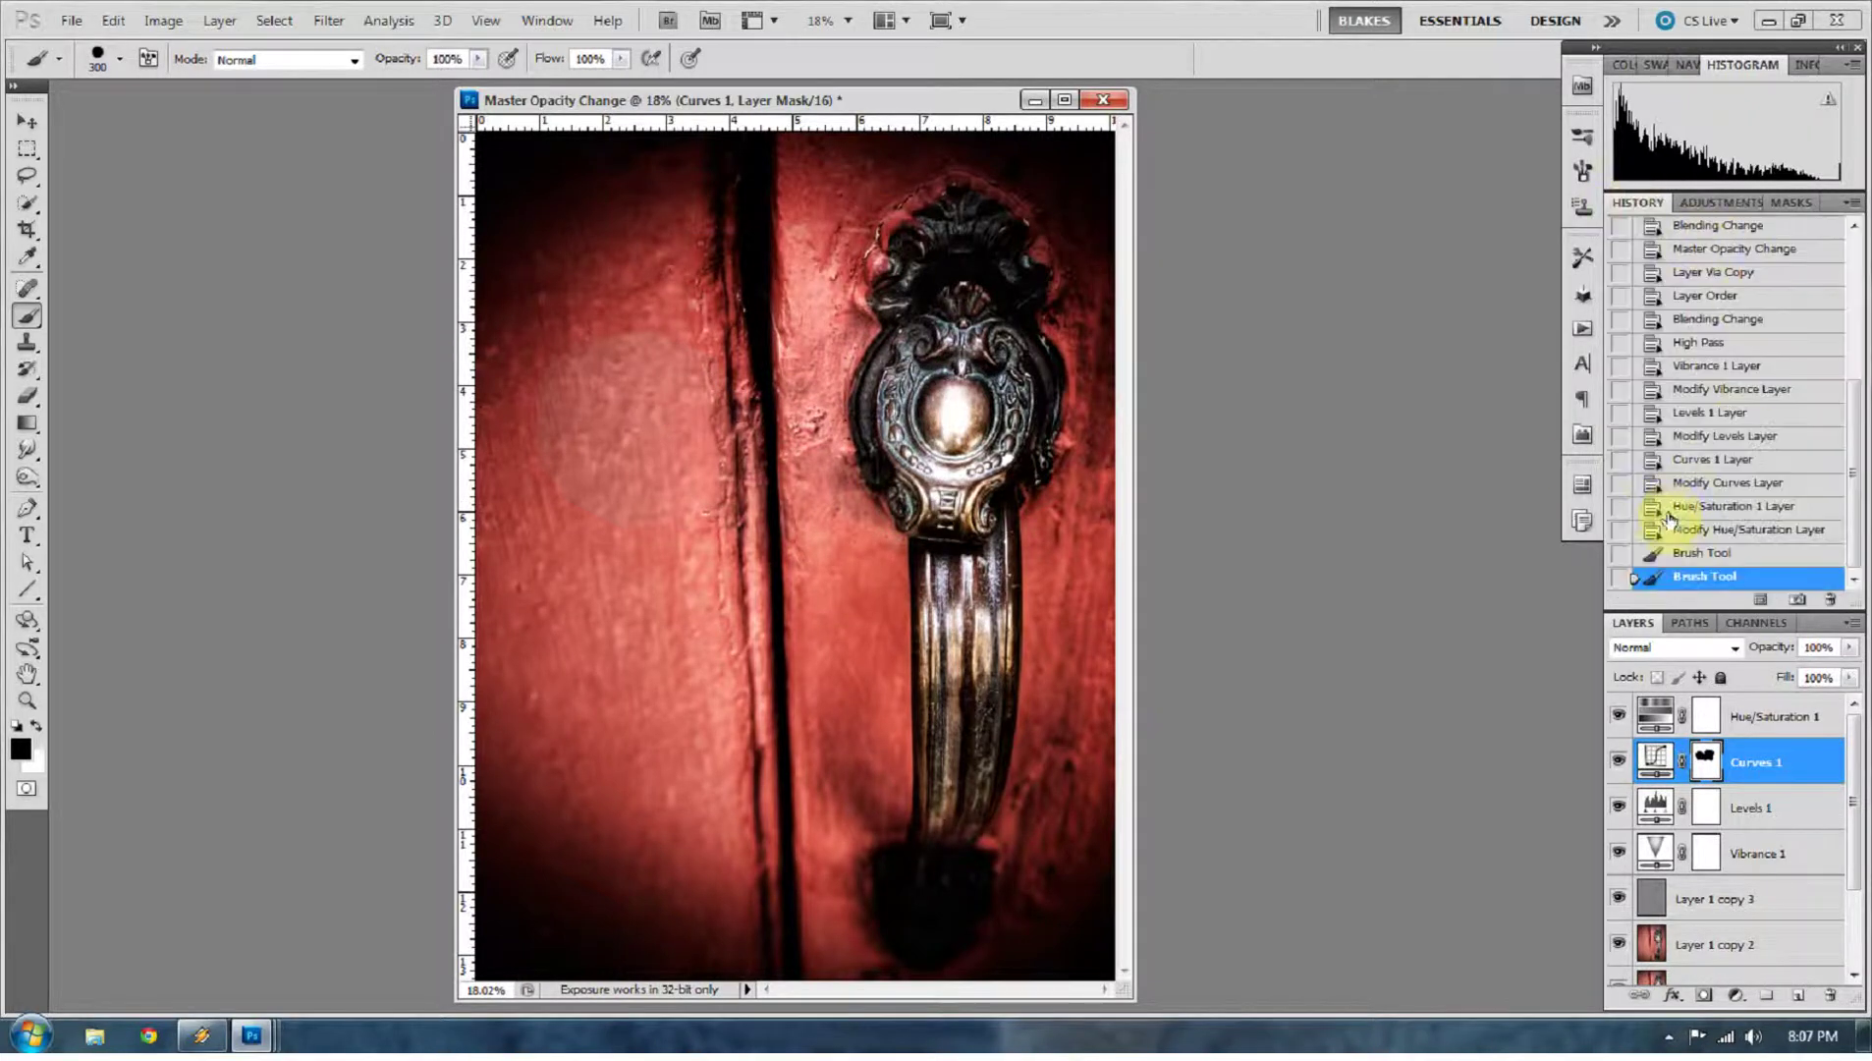
{"action": "left_click", "coordinate": [1687, 556]}
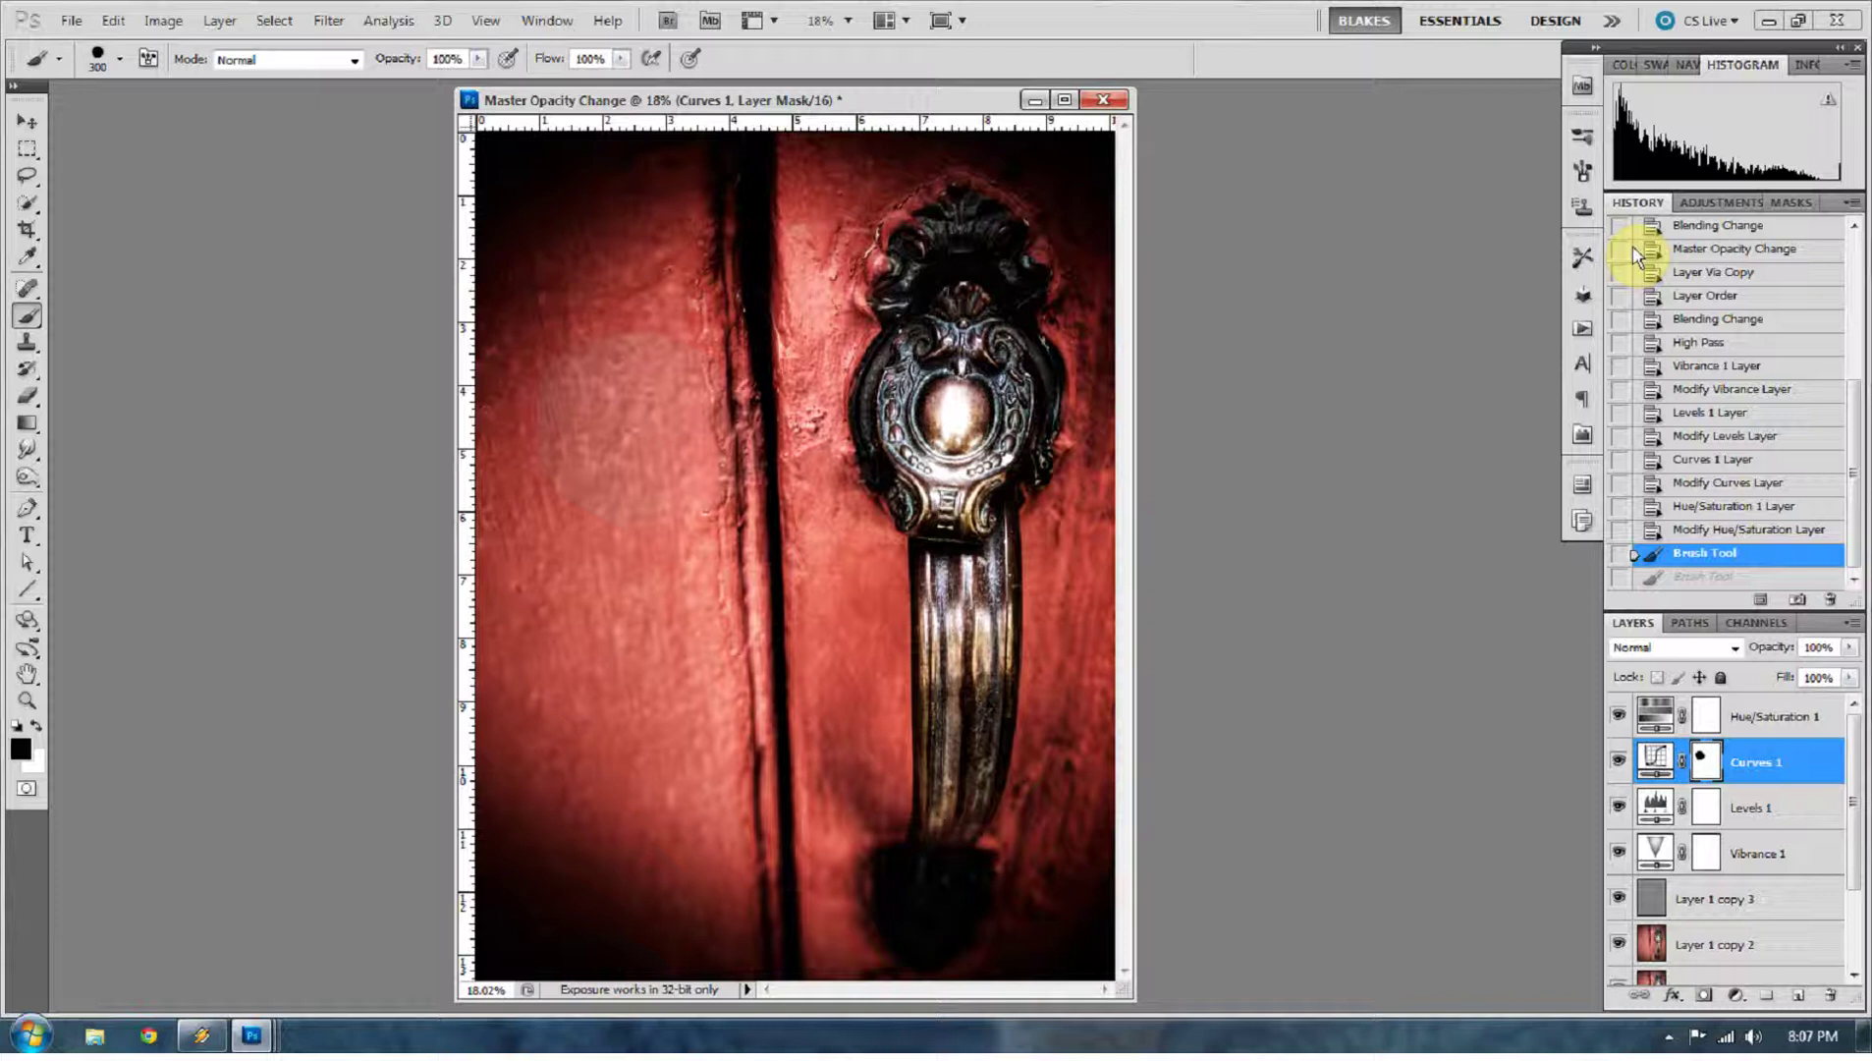
{"action": "left_click", "coordinate": [1708, 532]}
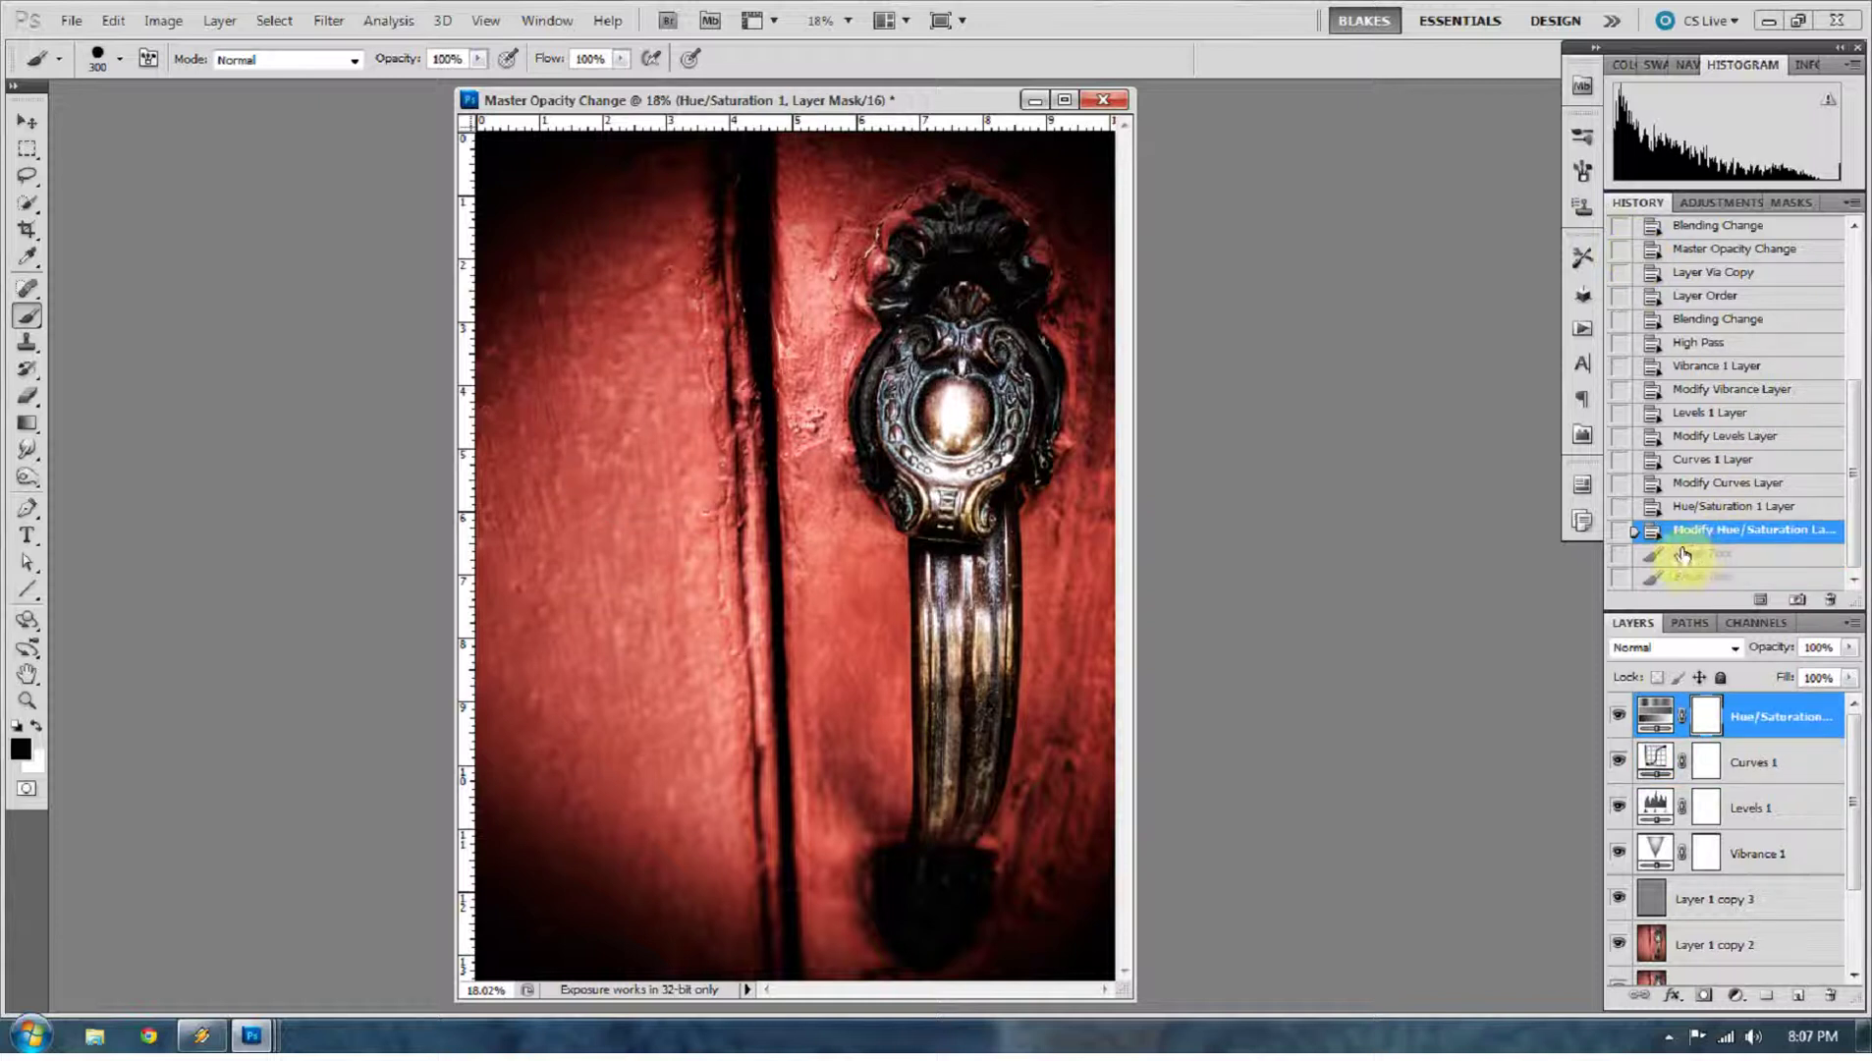
{"action": "key", "text": "shift+bracketleft"}
{"action": "key", "text": "shift+bracketleft"}
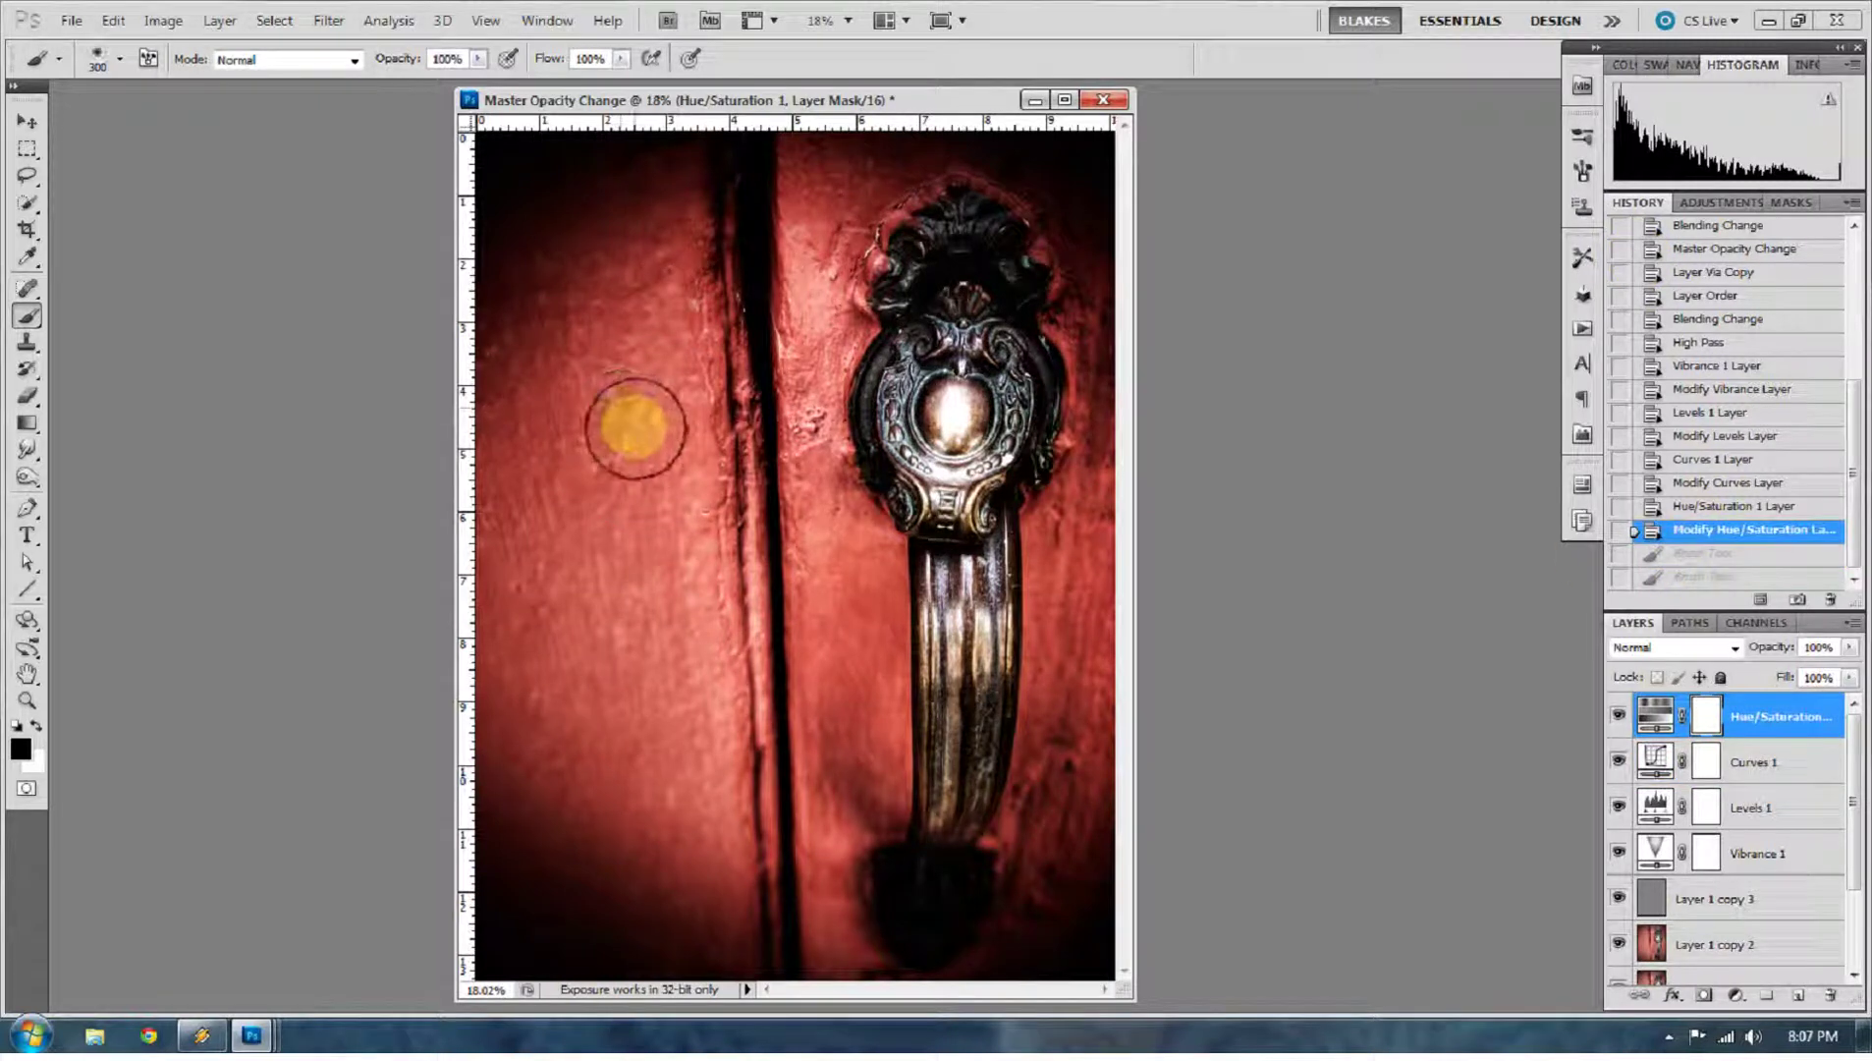
{"action": "mouse_move", "coordinate": [640, 426]}
{"action": "left_mouse_down"}
{"action": "mouse_move", "coordinate": [689, 453]}
{"action": "mouse_move", "coordinate": [606, 448]}
{"action": "mouse_move", "coordinate": [691, 443]}
{"action": "mouse_move", "coordinate": [615, 490]}
{"action": "mouse_move", "coordinate": [645, 419]}
{"action": "mouse_move", "coordinate": [665, 497]}
{"action": "mouse_move", "coordinate": [652, 439]}
{"action": "mouse_move", "coordinate": [601, 481]}
{"action": "mouse_move", "coordinate": [705, 494]}
{"action": "mouse_move", "coordinate": [679, 482]}
{"action": "mouse_move", "coordinate": [587, 538]}
{"action": "mouse_move", "coordinate": [622, 548]}
{"action": "mouse_move", "coordinate": [576, 480]}
{"action": "mouse_move", "coordinate": [541, 481]}
{"action": "mouse_move", "coordinate": [594, 553]}
{"action": "mouse_move", "coordinate": [670, 547]}
{"action": "left_mouse_up"}
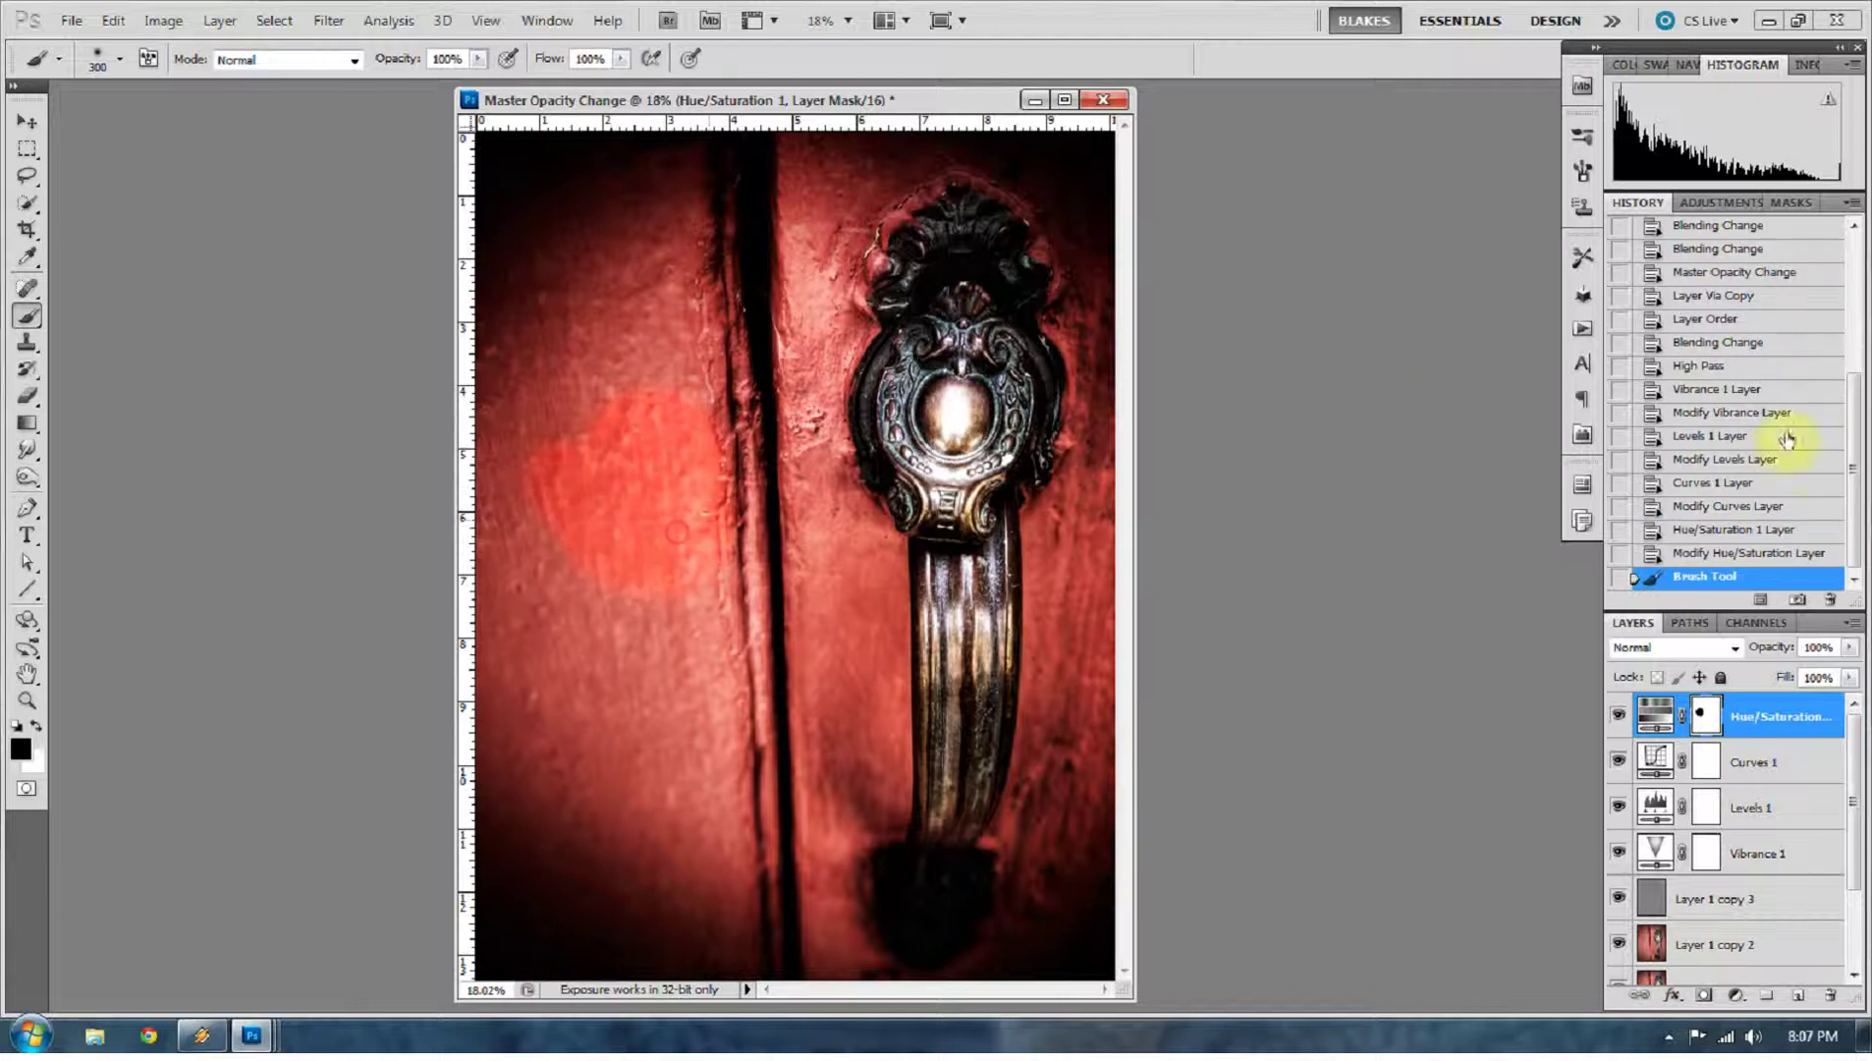
{"action": "left_click", "coordinate": [1702, 558]}
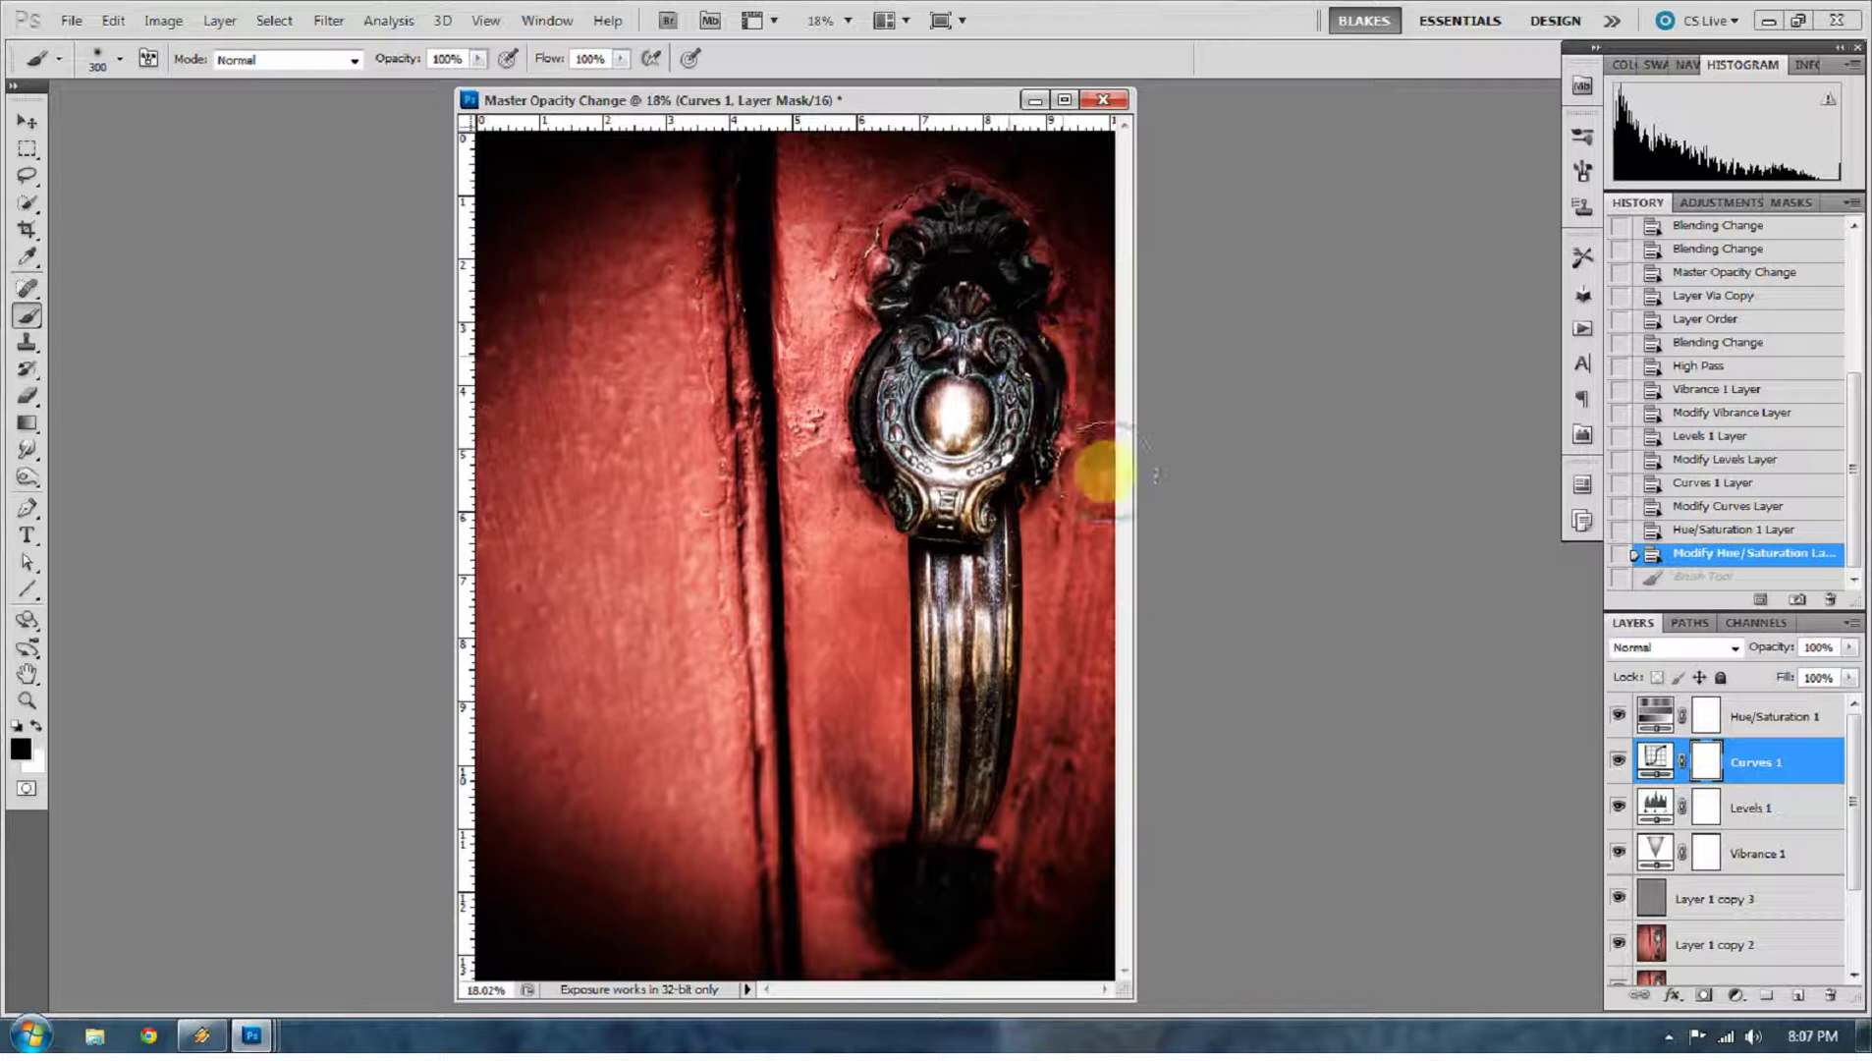
Paint black on the Curves 1 mask over the escutcheon top and along the handle to the knob
{"action": "left_click", "coordinate": [936, 360]}
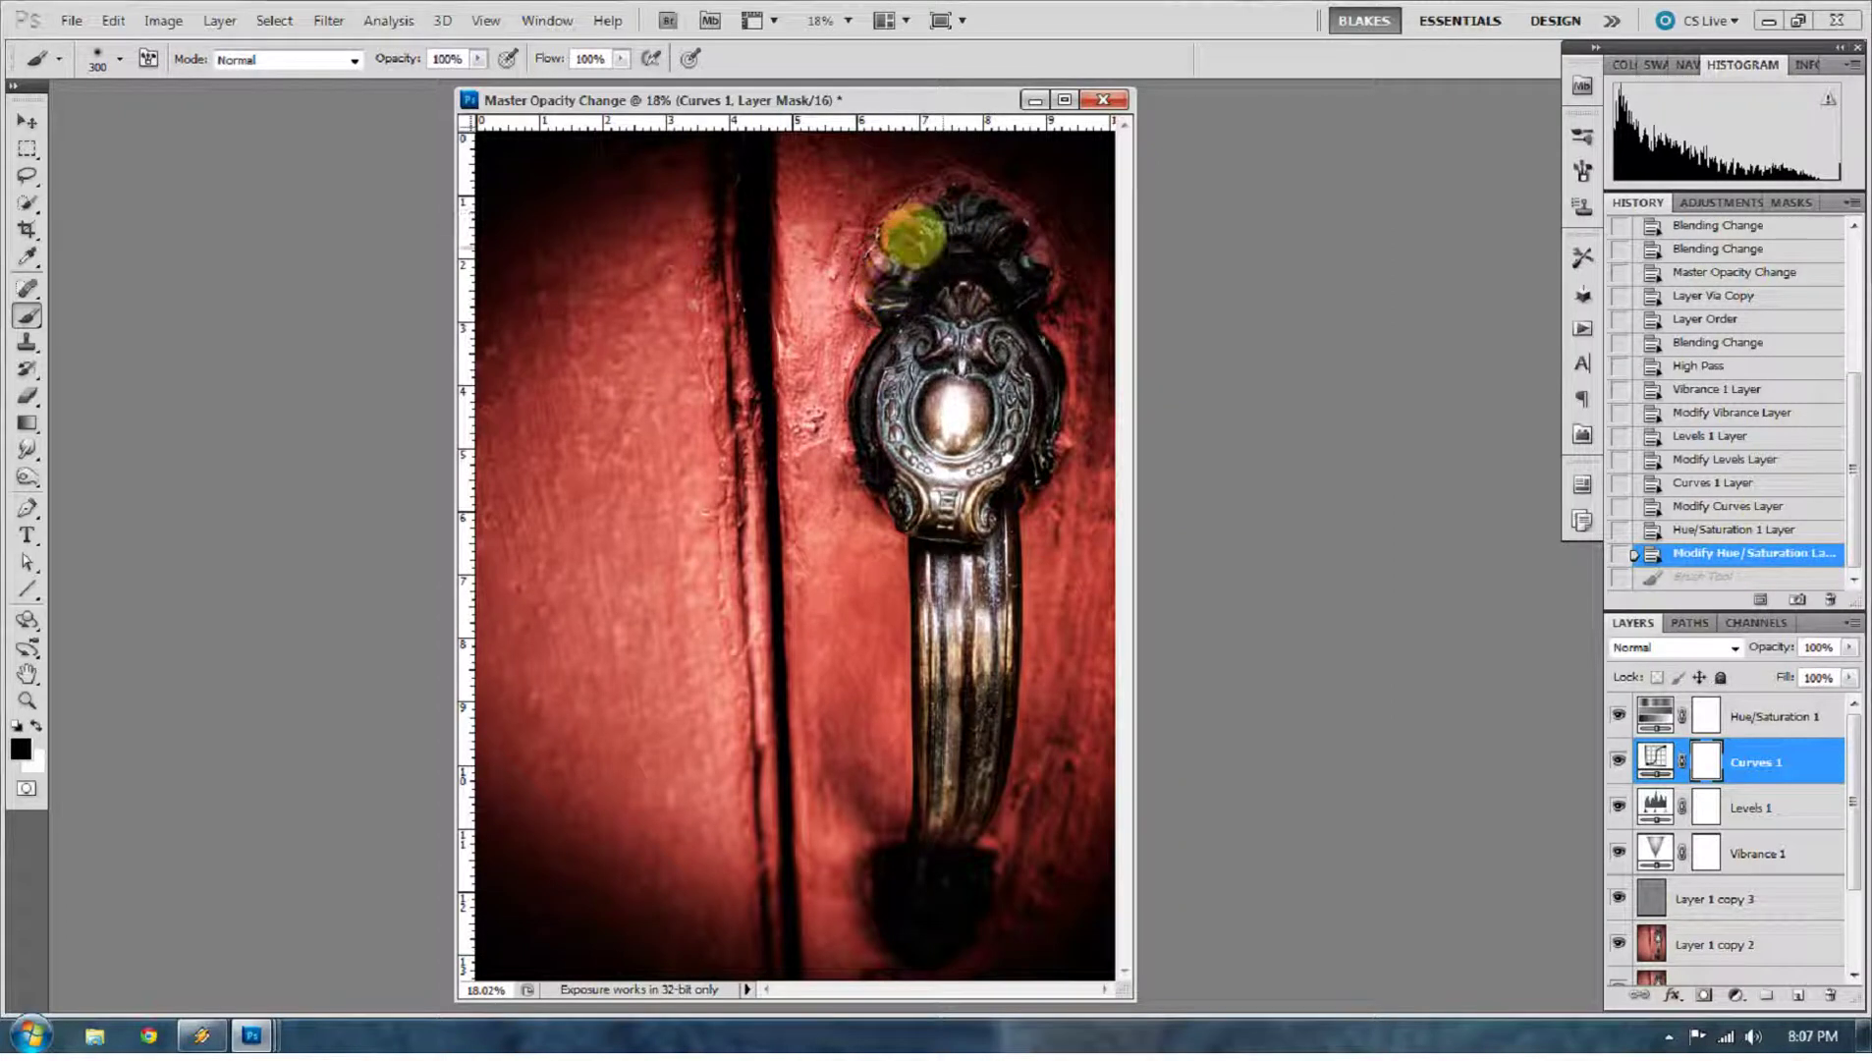
{"action": "mouse_move", "coordinate": [949, 192]}
{"action": "left_mouse_down"}
{"action": "mouse_move", "coordinate": [992, 202]}
{"action": "mouse_move", "coordinate": [931, 191]}
{"action": "mouse_move", "coordinate": [911, 209]}
{"action": "mouse_move", "coordinate": [1009, 250]}
{"action": "mouse_move", "coordinate": [1014, 304]}
{"action": "left_mouse_up"}
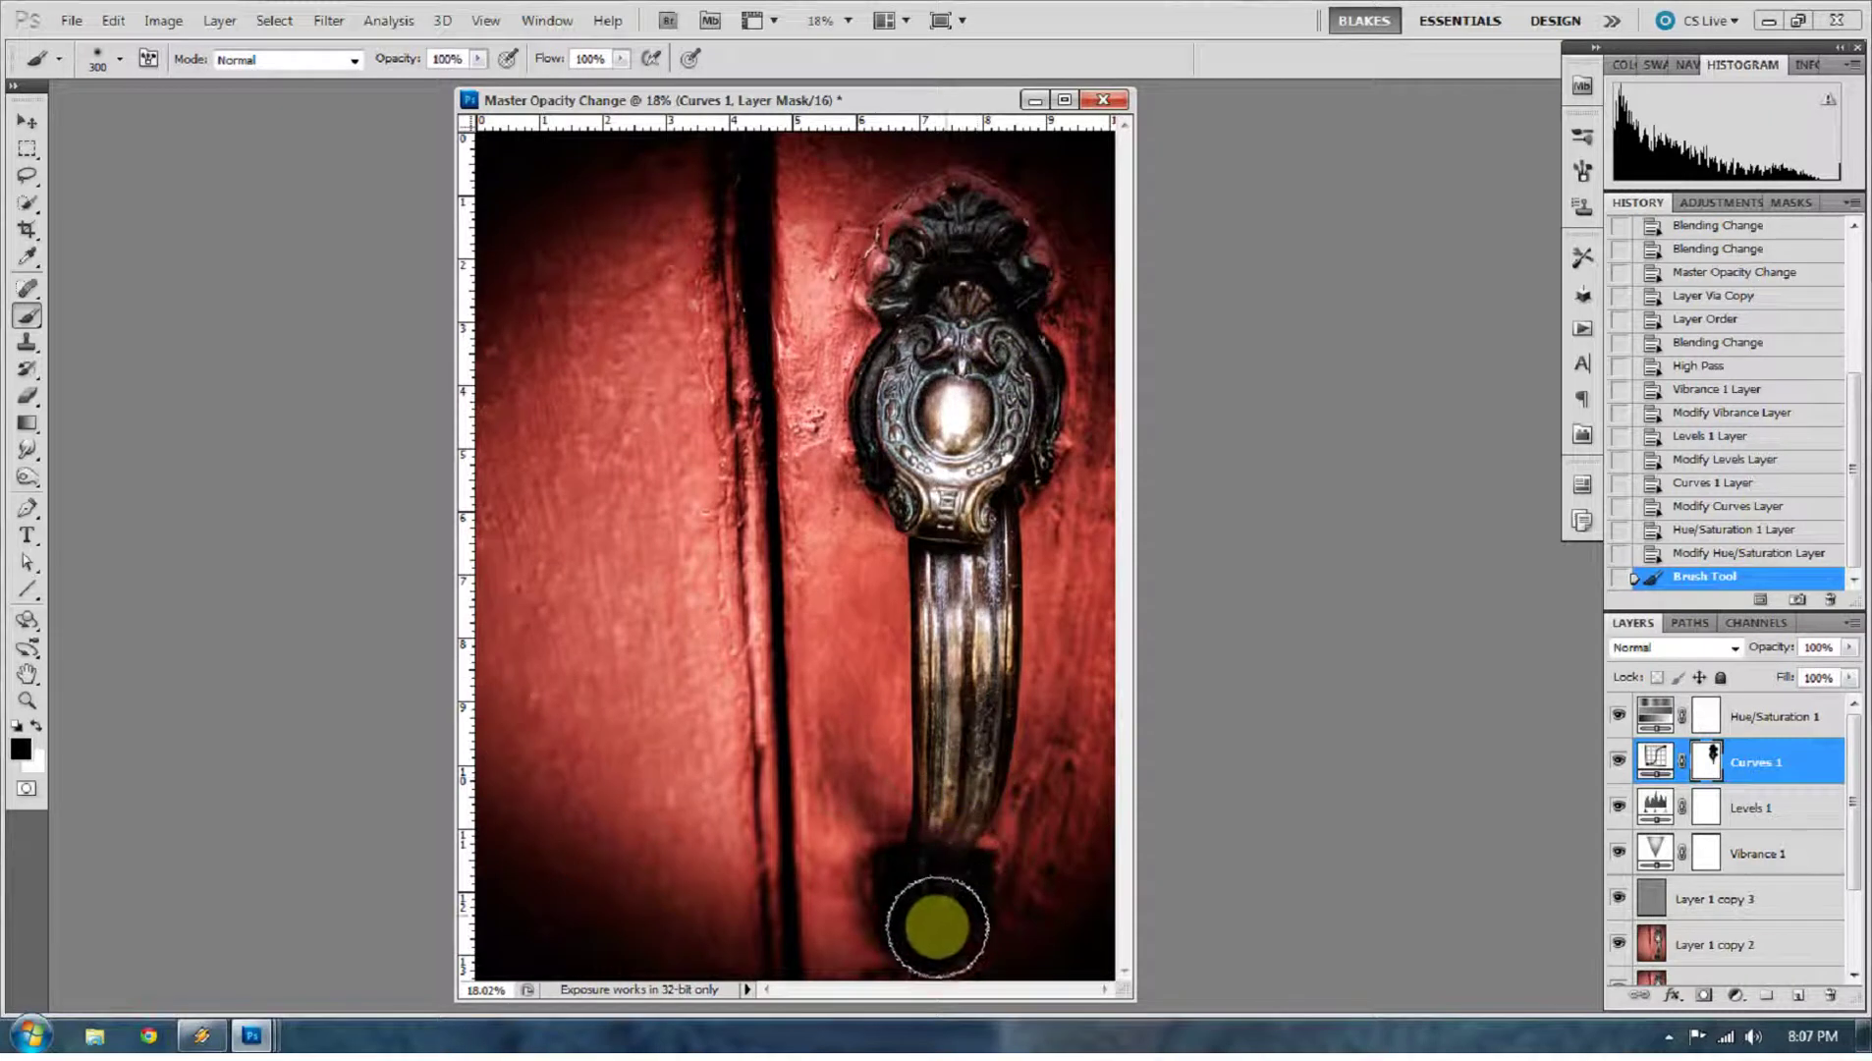
{"action": "mouse_move", "coordinate": [967, 737]}
{"action": "left_mouse_down"}
{"action": "mouse_move", "coordinate": [989, 656]}
{"action": "mouse_move", "coordinate": [958, 422]}
{"action": "left_mouse_up"}
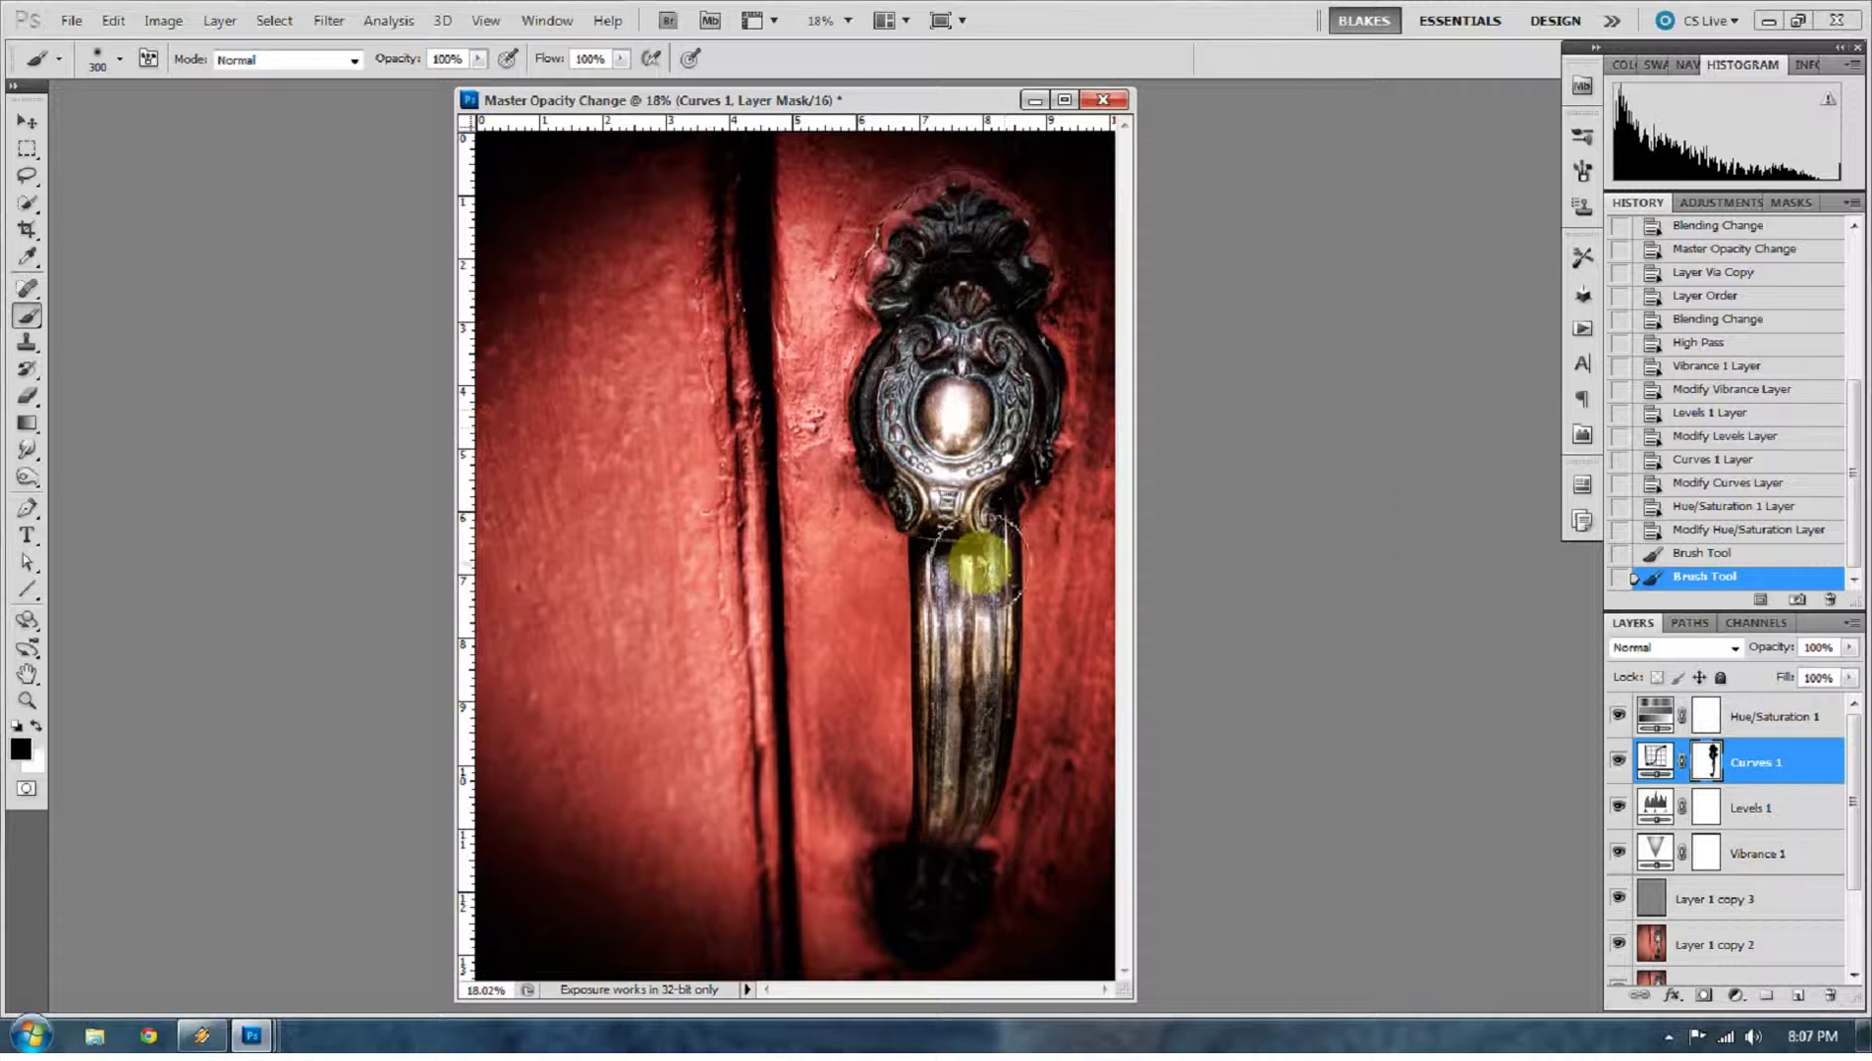
{"action": "left_click_drag", "start_coordinate": [927, 418], "coordinate": [1021, 427]}
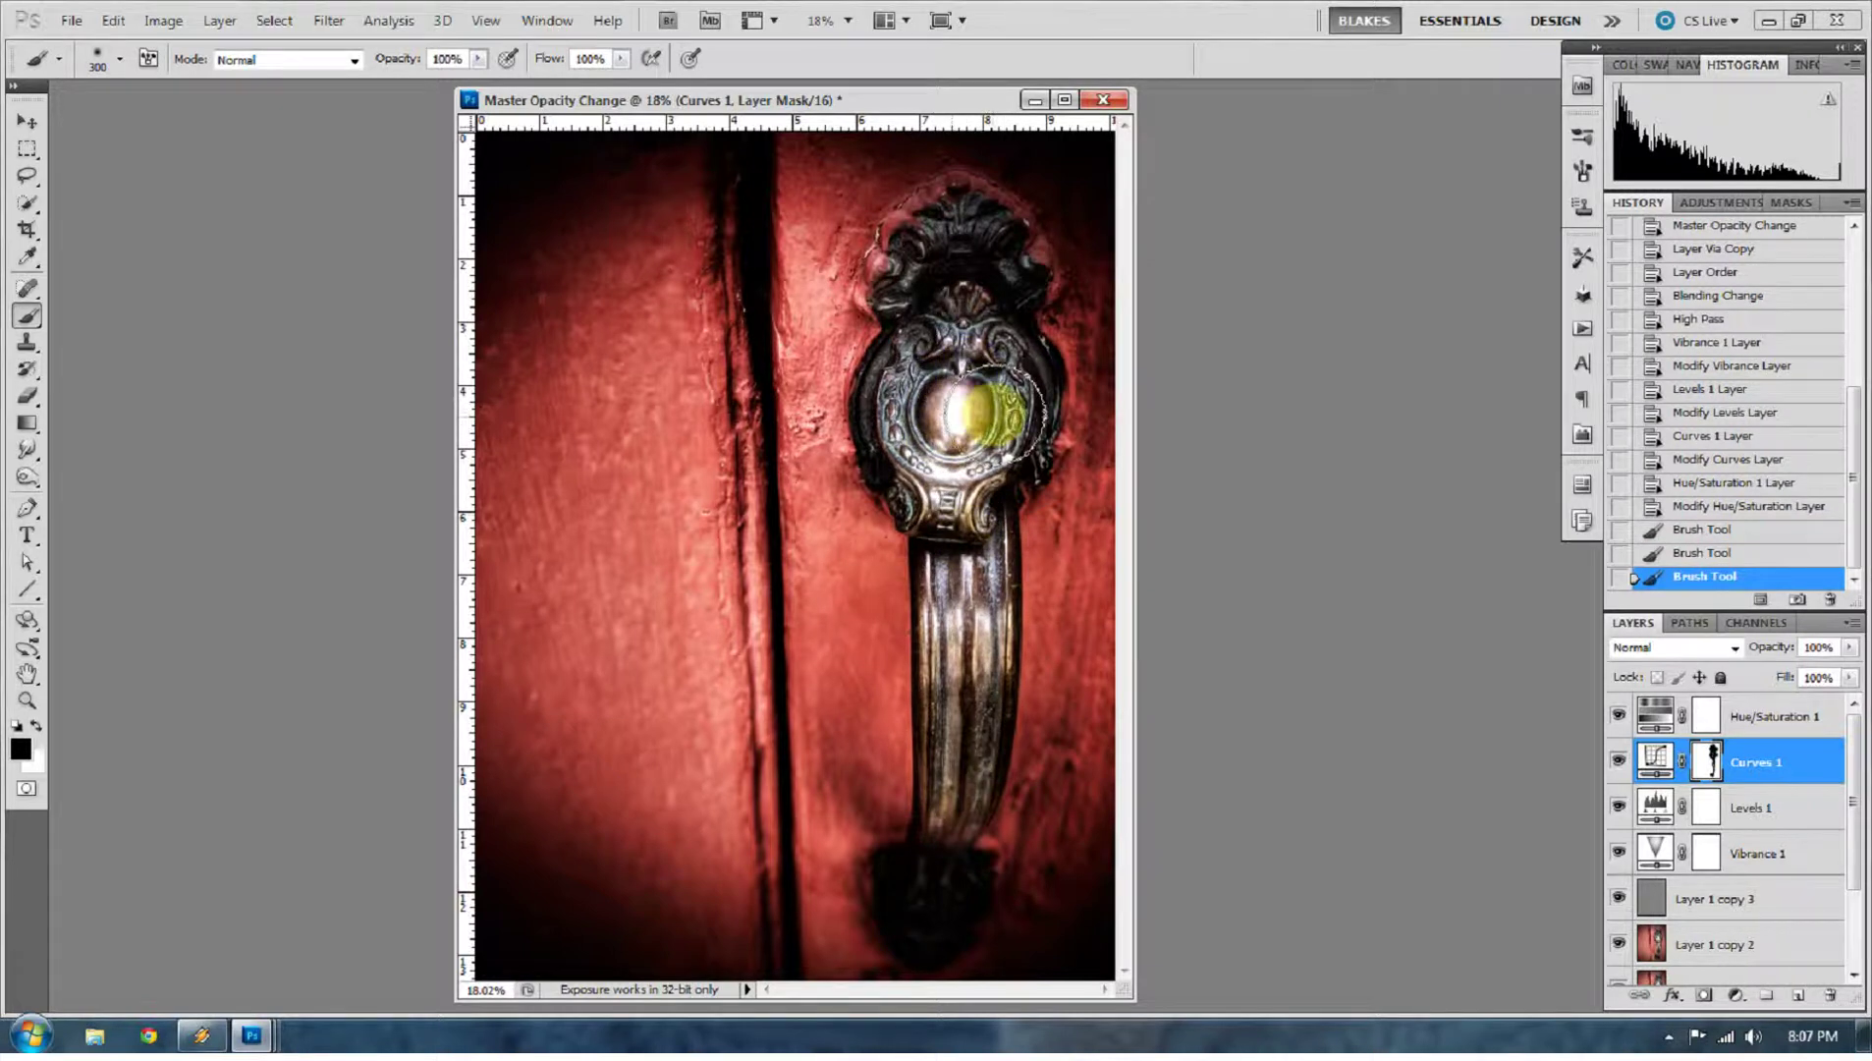
With the mask shown alone, fill the white gap in the upper handle shape black, then return to the full image
{"action": "left_click", "coordinate": [1710, 761], "text": "alt"}
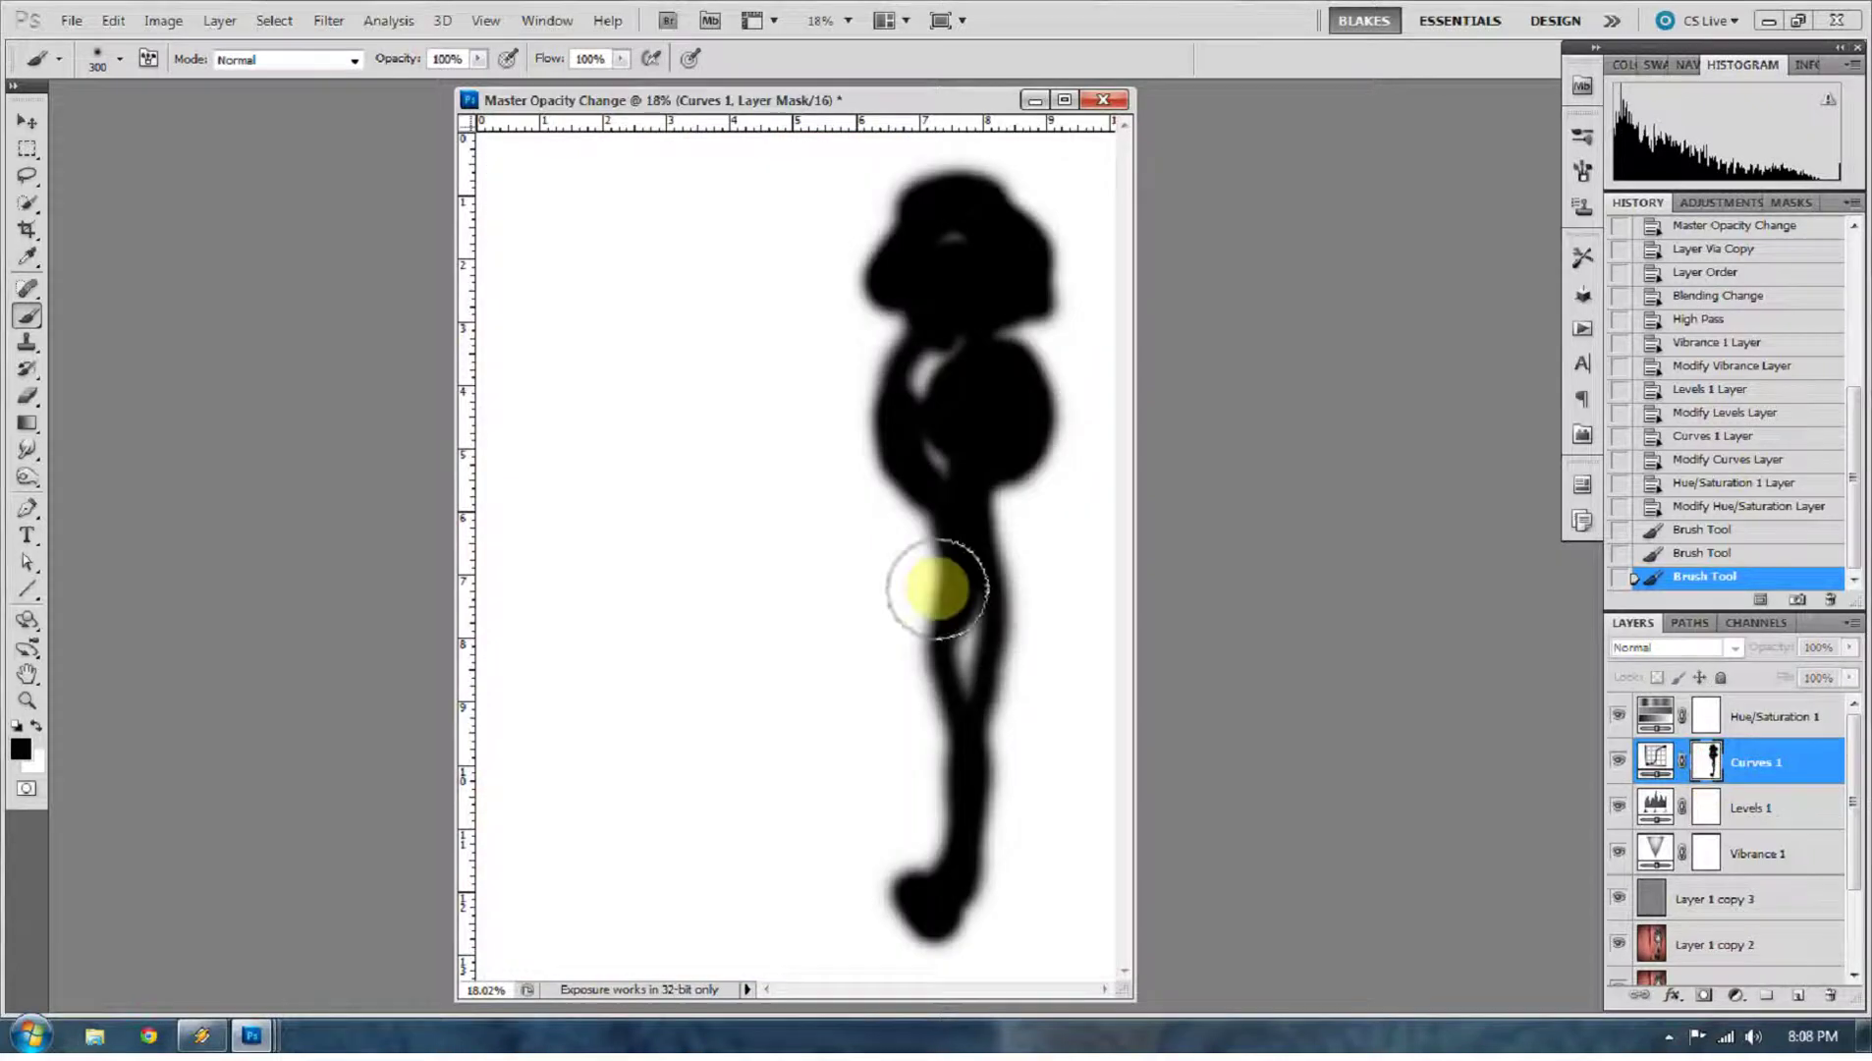
{"action": "mouse_move", "coordinate": [1015, 293]}
{"action": "left_mouse_down"}
{"action": "mouse_move", "coordinate": [952, 238]}
{"action": "mouse_move", "coordinate": [941, 462]}
{"action": "mouse_move", "coordinate": [924, 364]}
{"action": "mouse_move", "coordinate": [968, 567]}
{"action": "mouse_move", "coordinate": [965, 718]}
{"action": "mouse_move", "coordinate": [967, 558]}
{"action": "mouse_move", "coordinate": [989, 641]}
{"action": "left_mouse_up"}
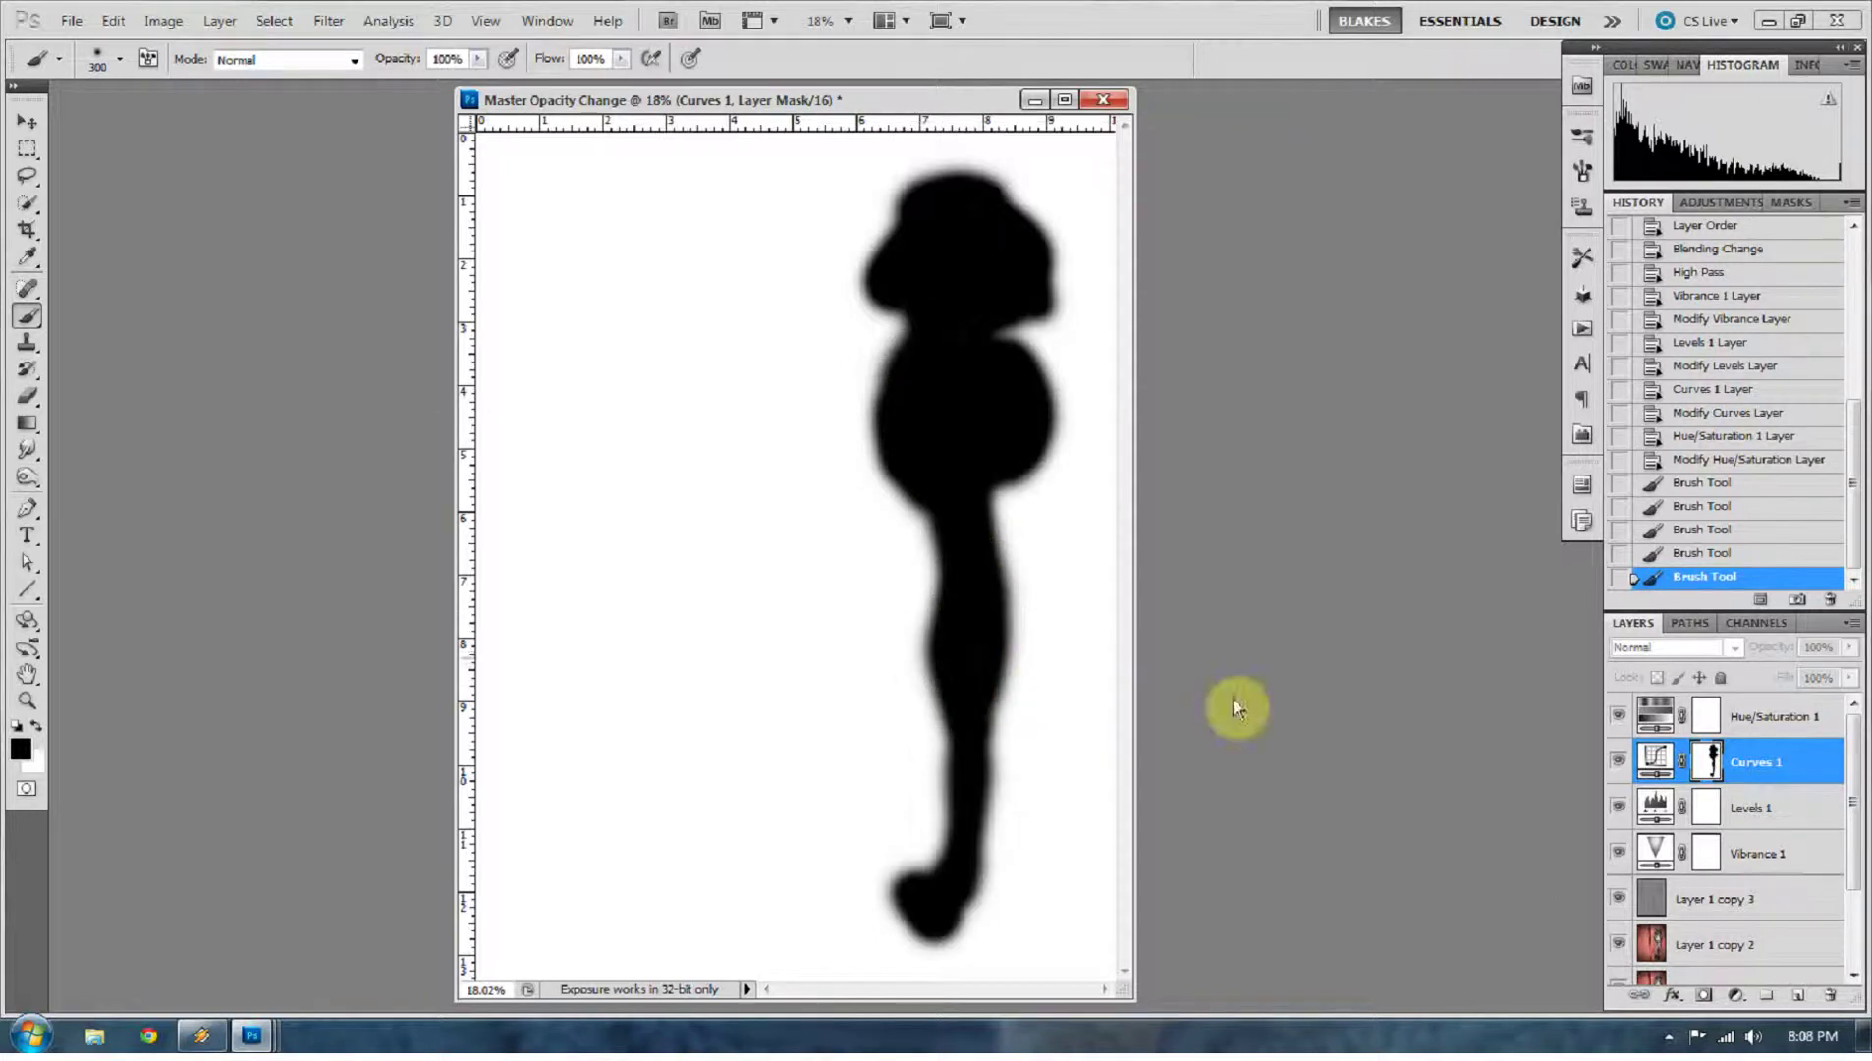
{"action": "left_click", "coordinate": [1705, 763], "text": "alt"}
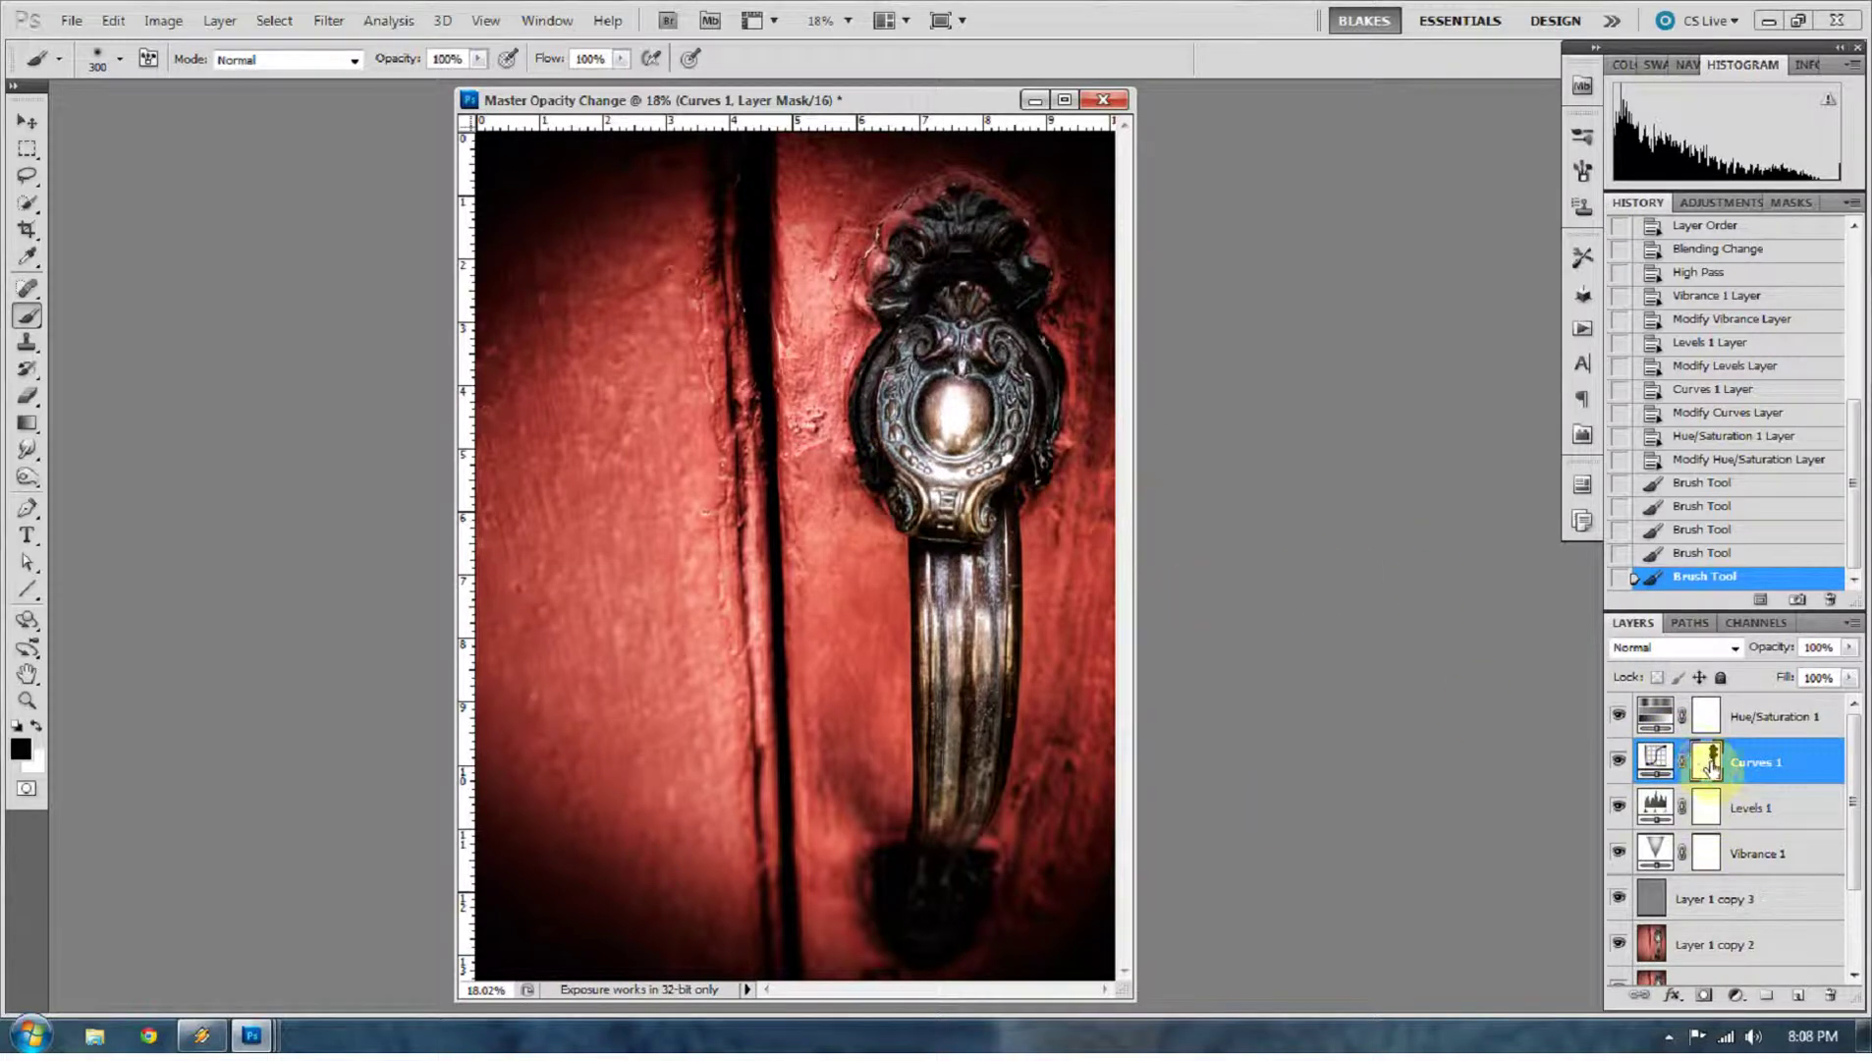
Toggle Levels 1 off and on to compare its effect before and after
{"action": "left_click", "coordinate": [1617, 811]}
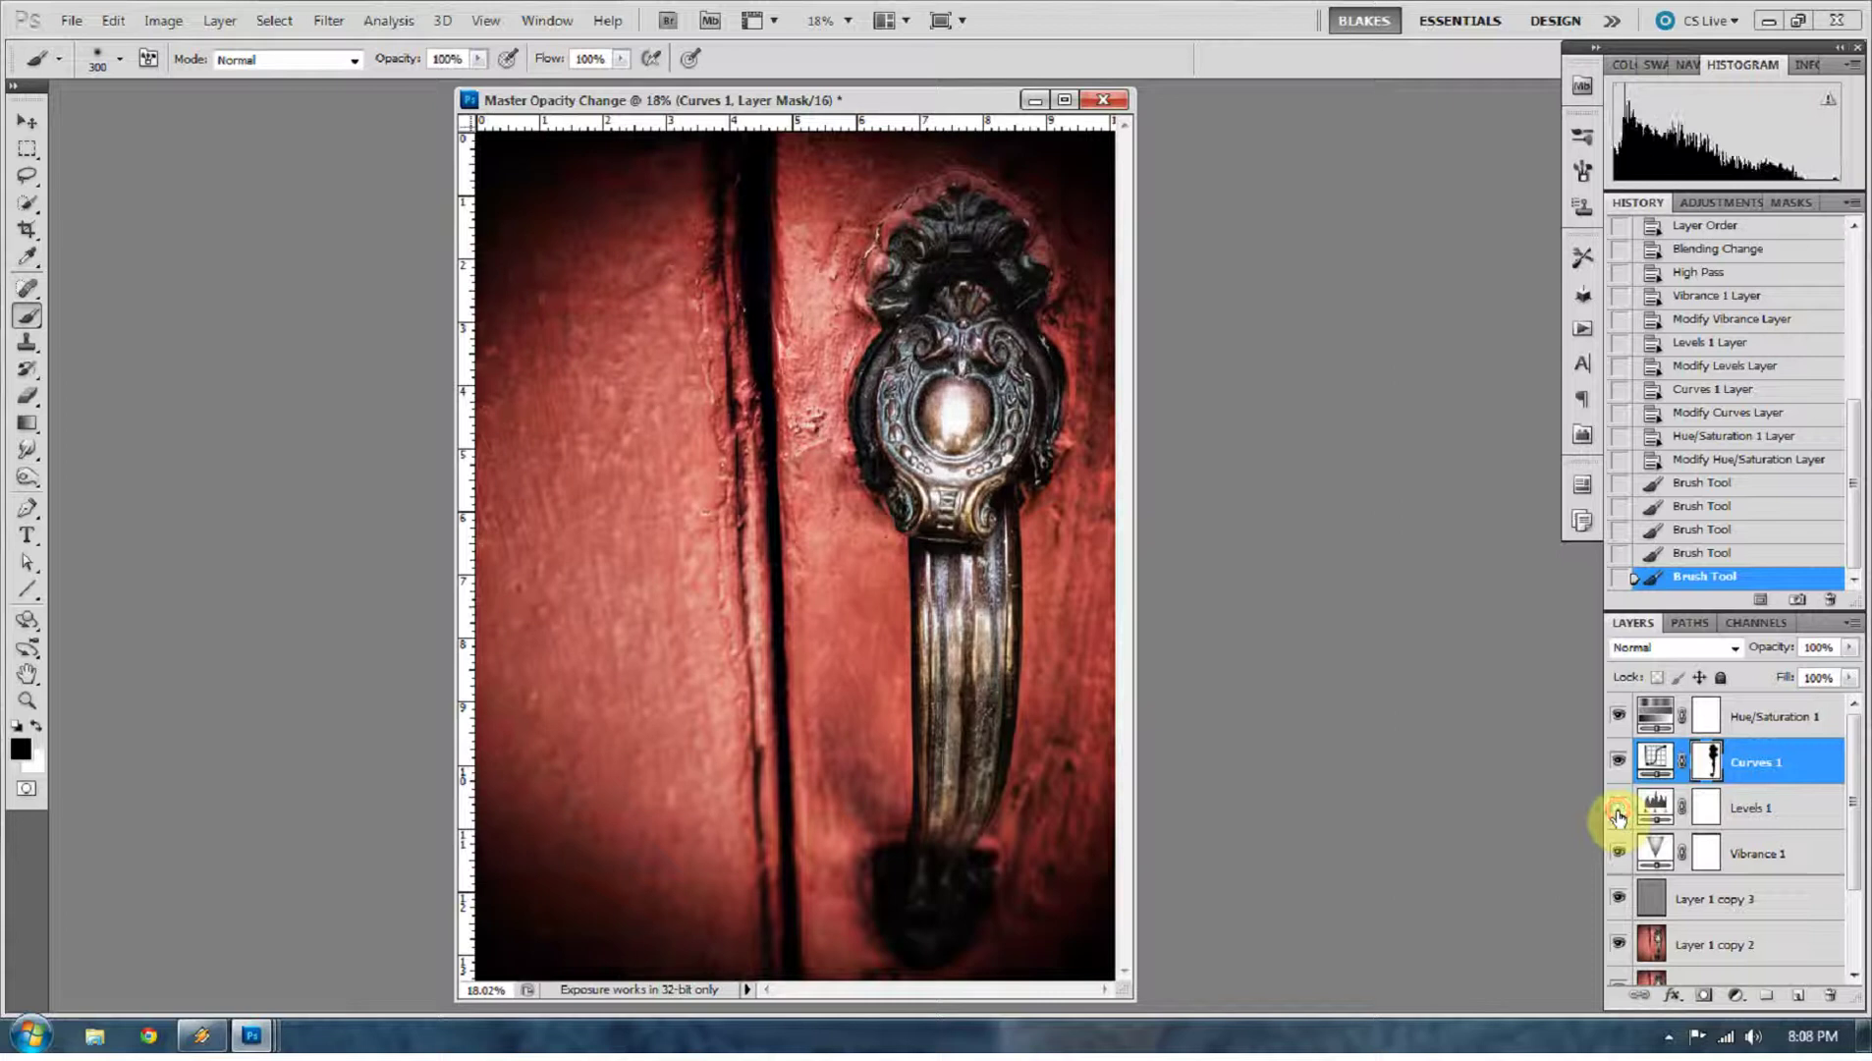
{"action": "left_click", "coordinate": [1617, 811]}
{"action": "left_click", "coordinate": [1617, 811]}
{"action": "left_click", "coordinate": [1617, 811]}
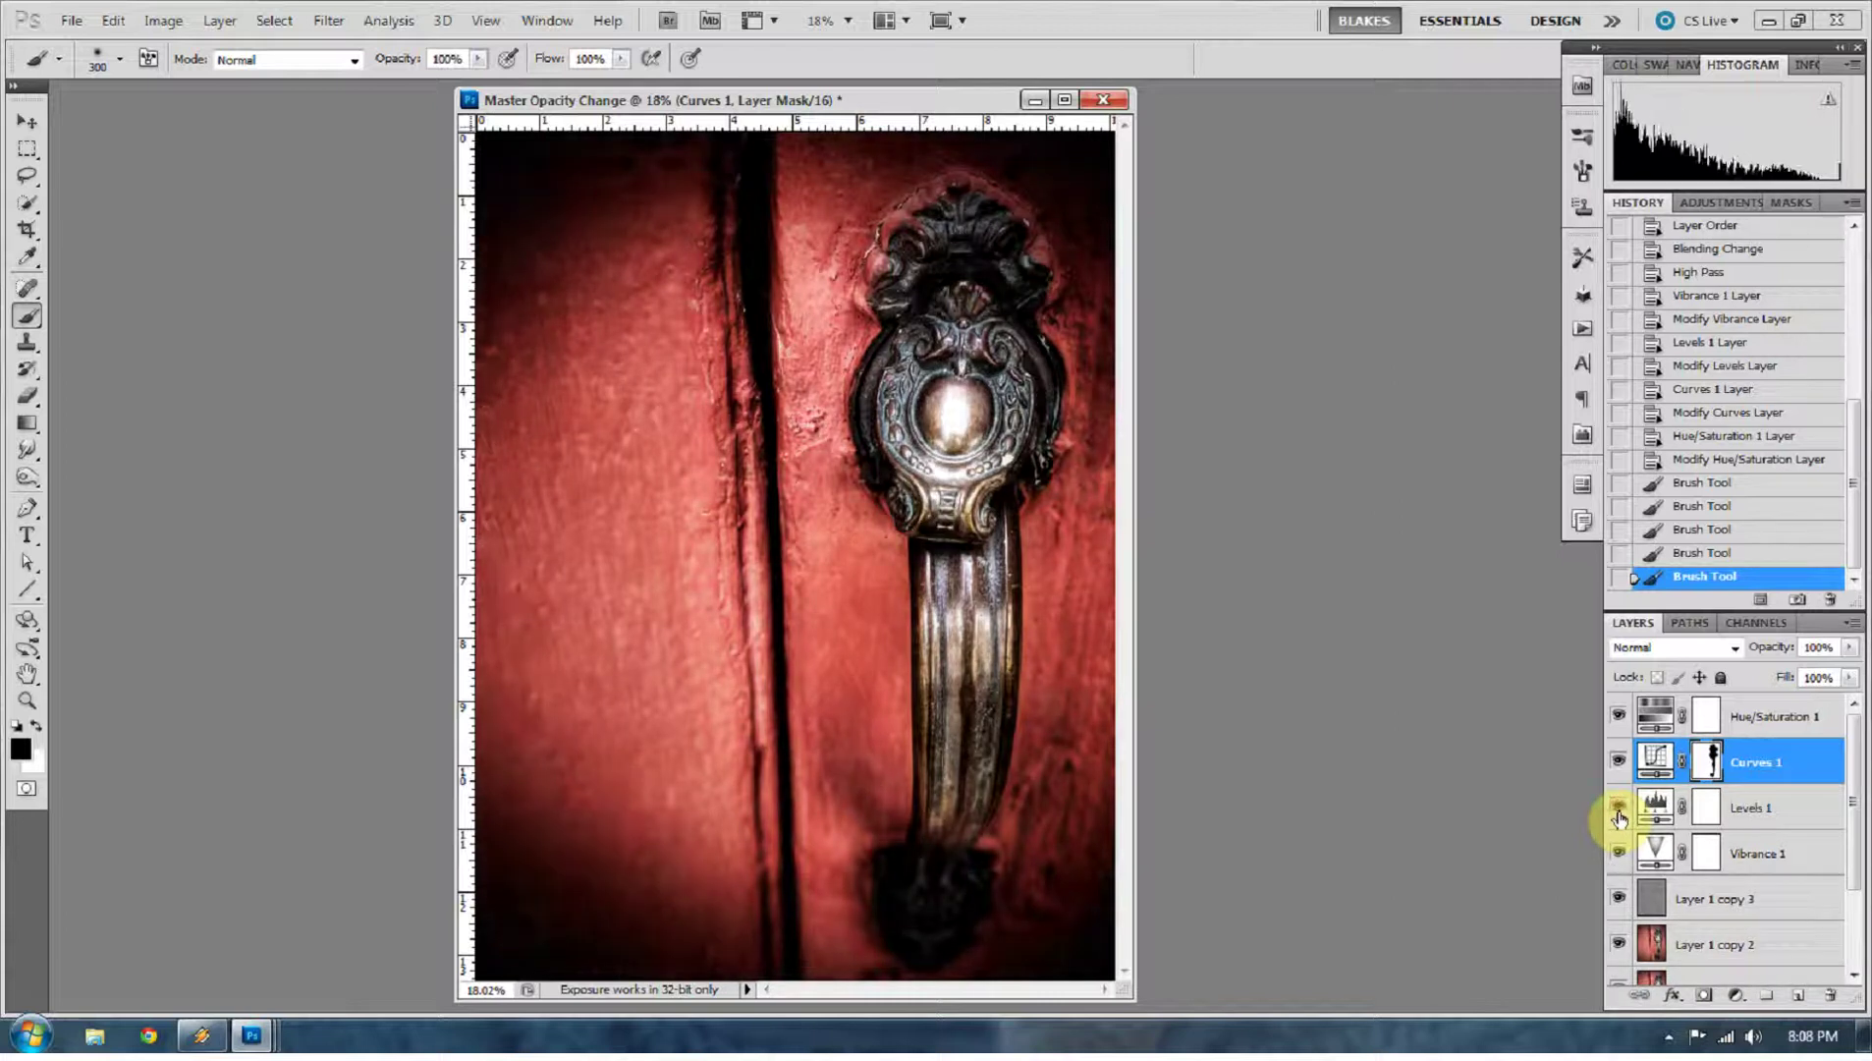
Load the Curves 1 mask as a selection and target the Levels 1 layer mask
{"action": "right_click", "coordinate": [1707, 766]}
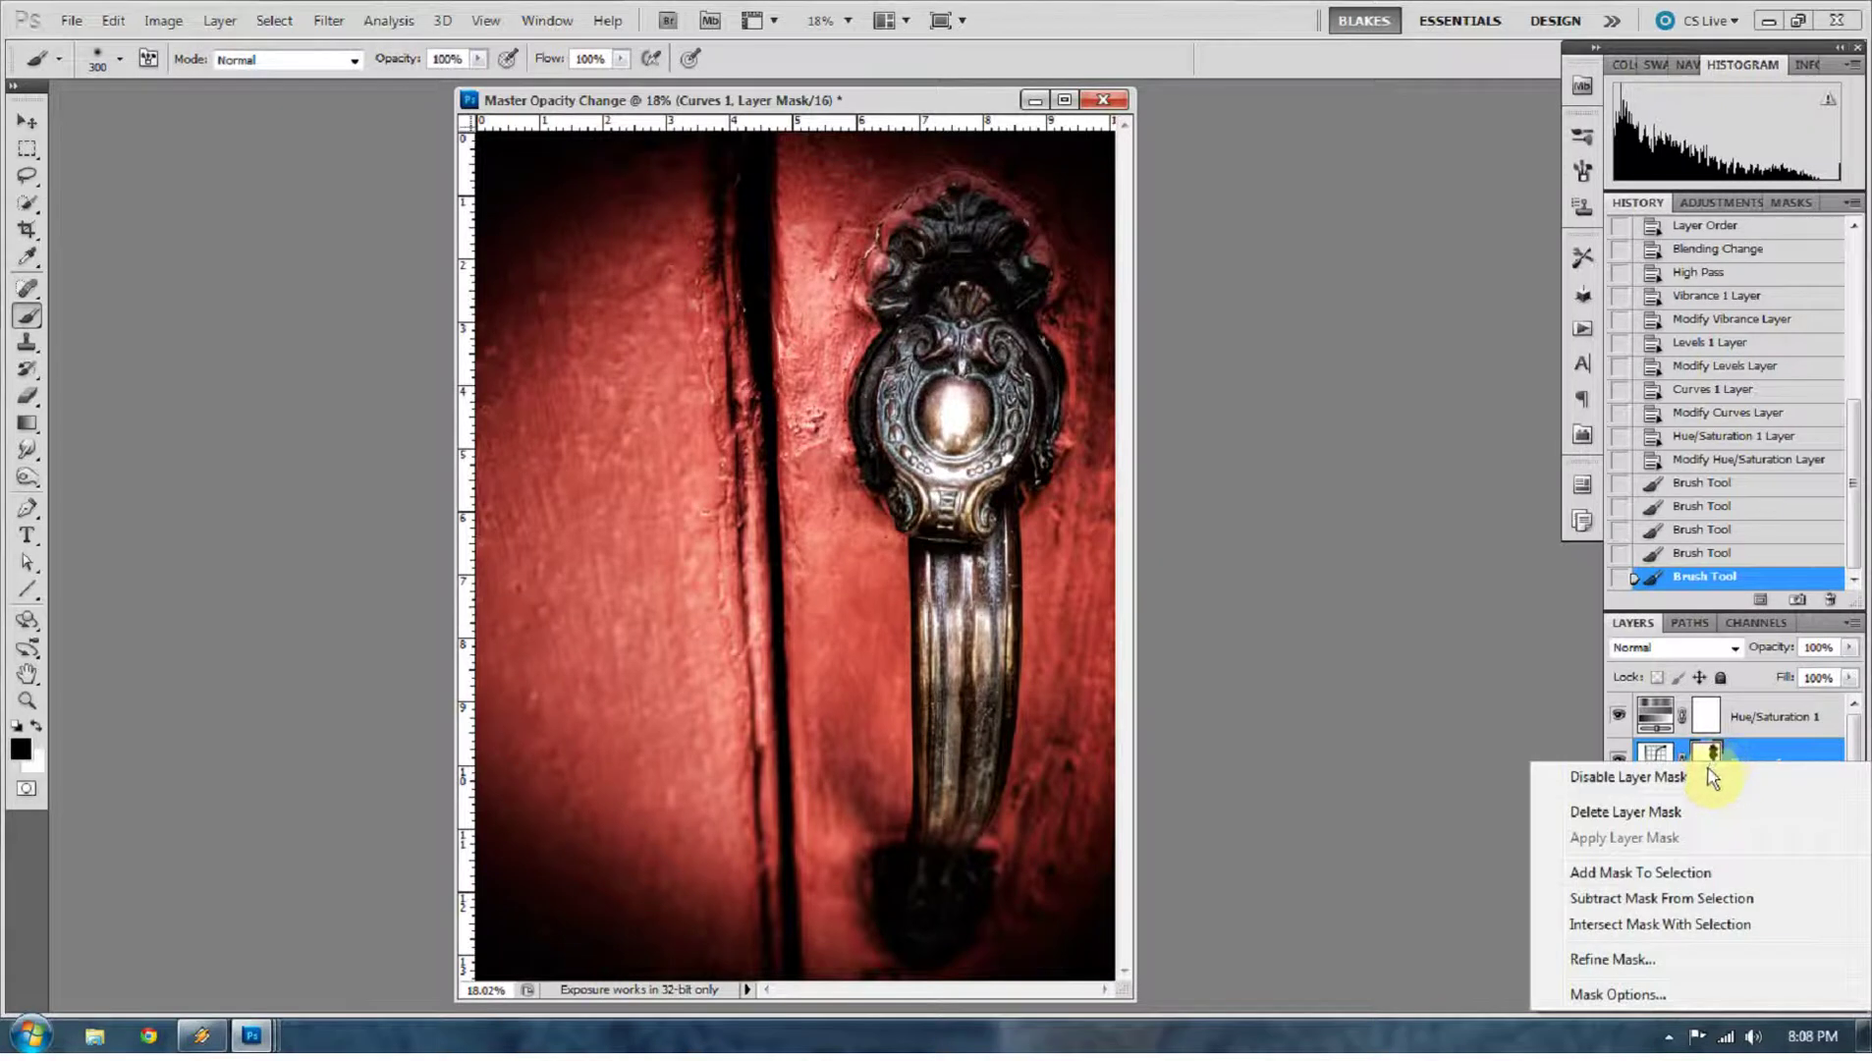
{"action": "left_click", "coordinate": [1665, 873]}
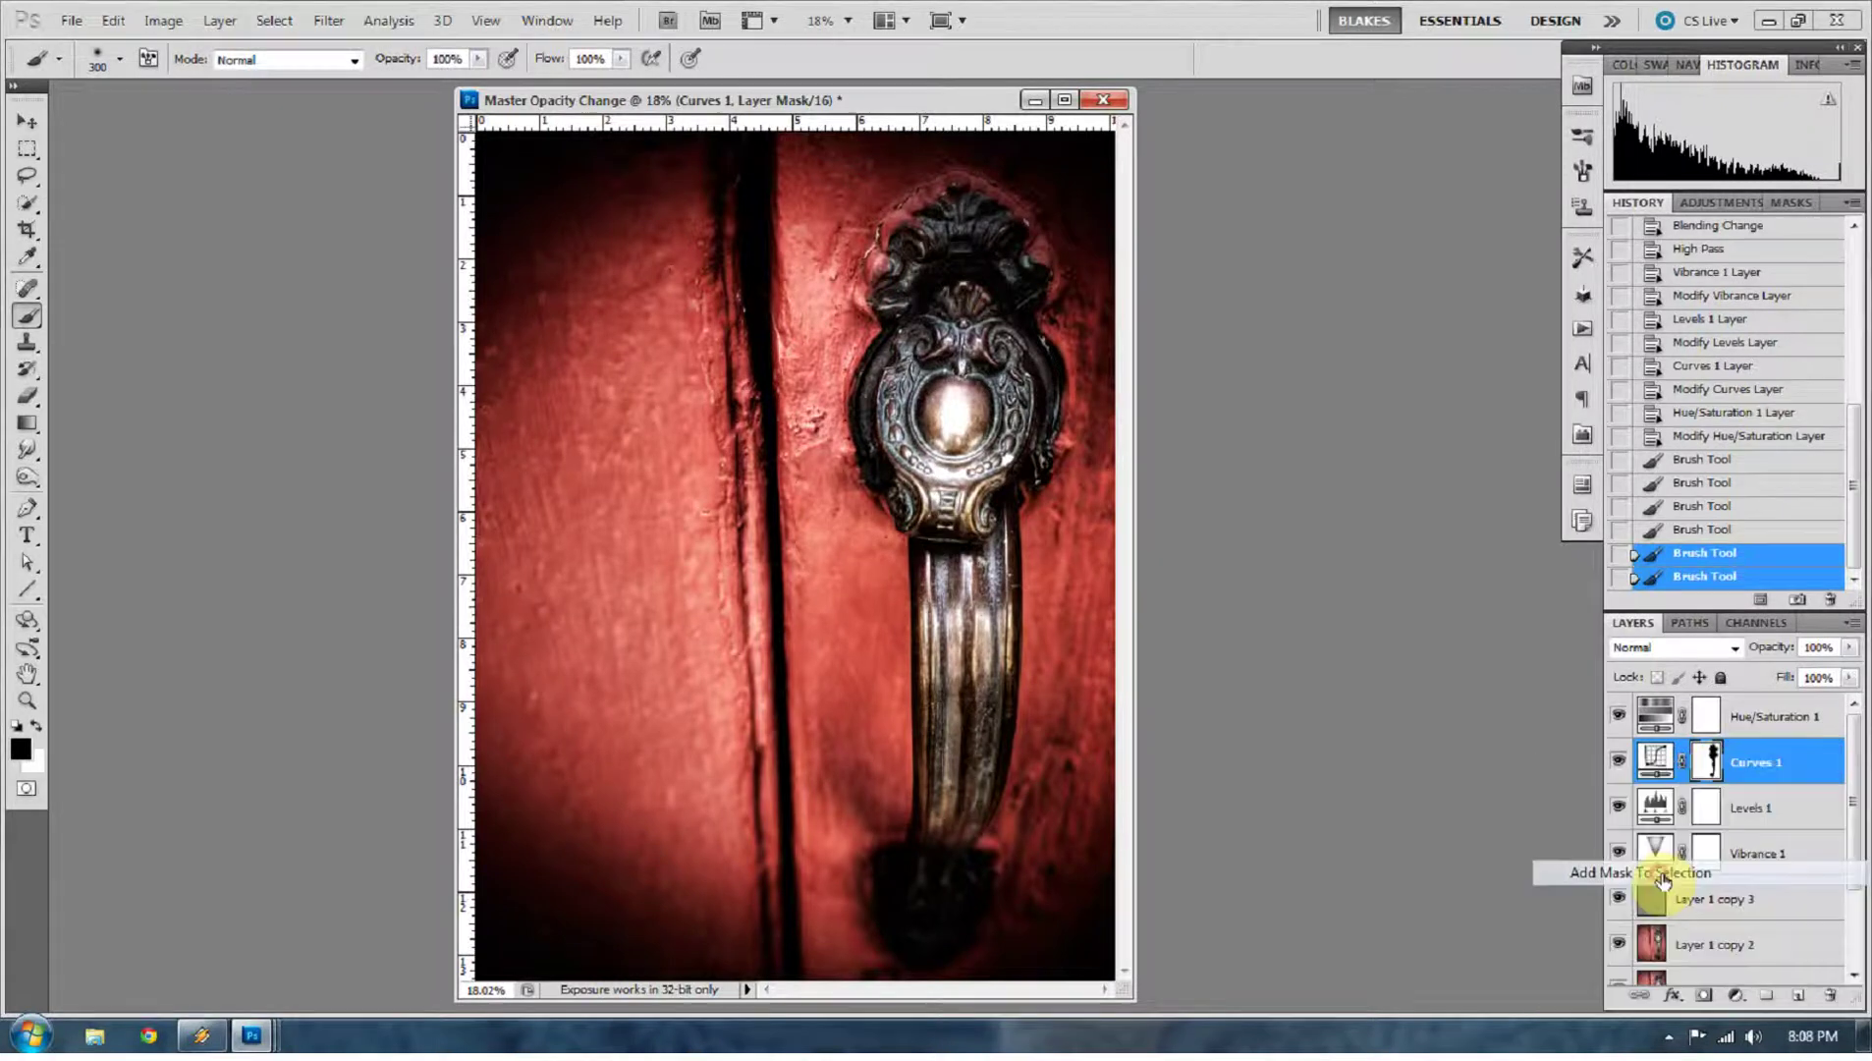
{"action": "left_click", "coordinate": [1707, 815]}
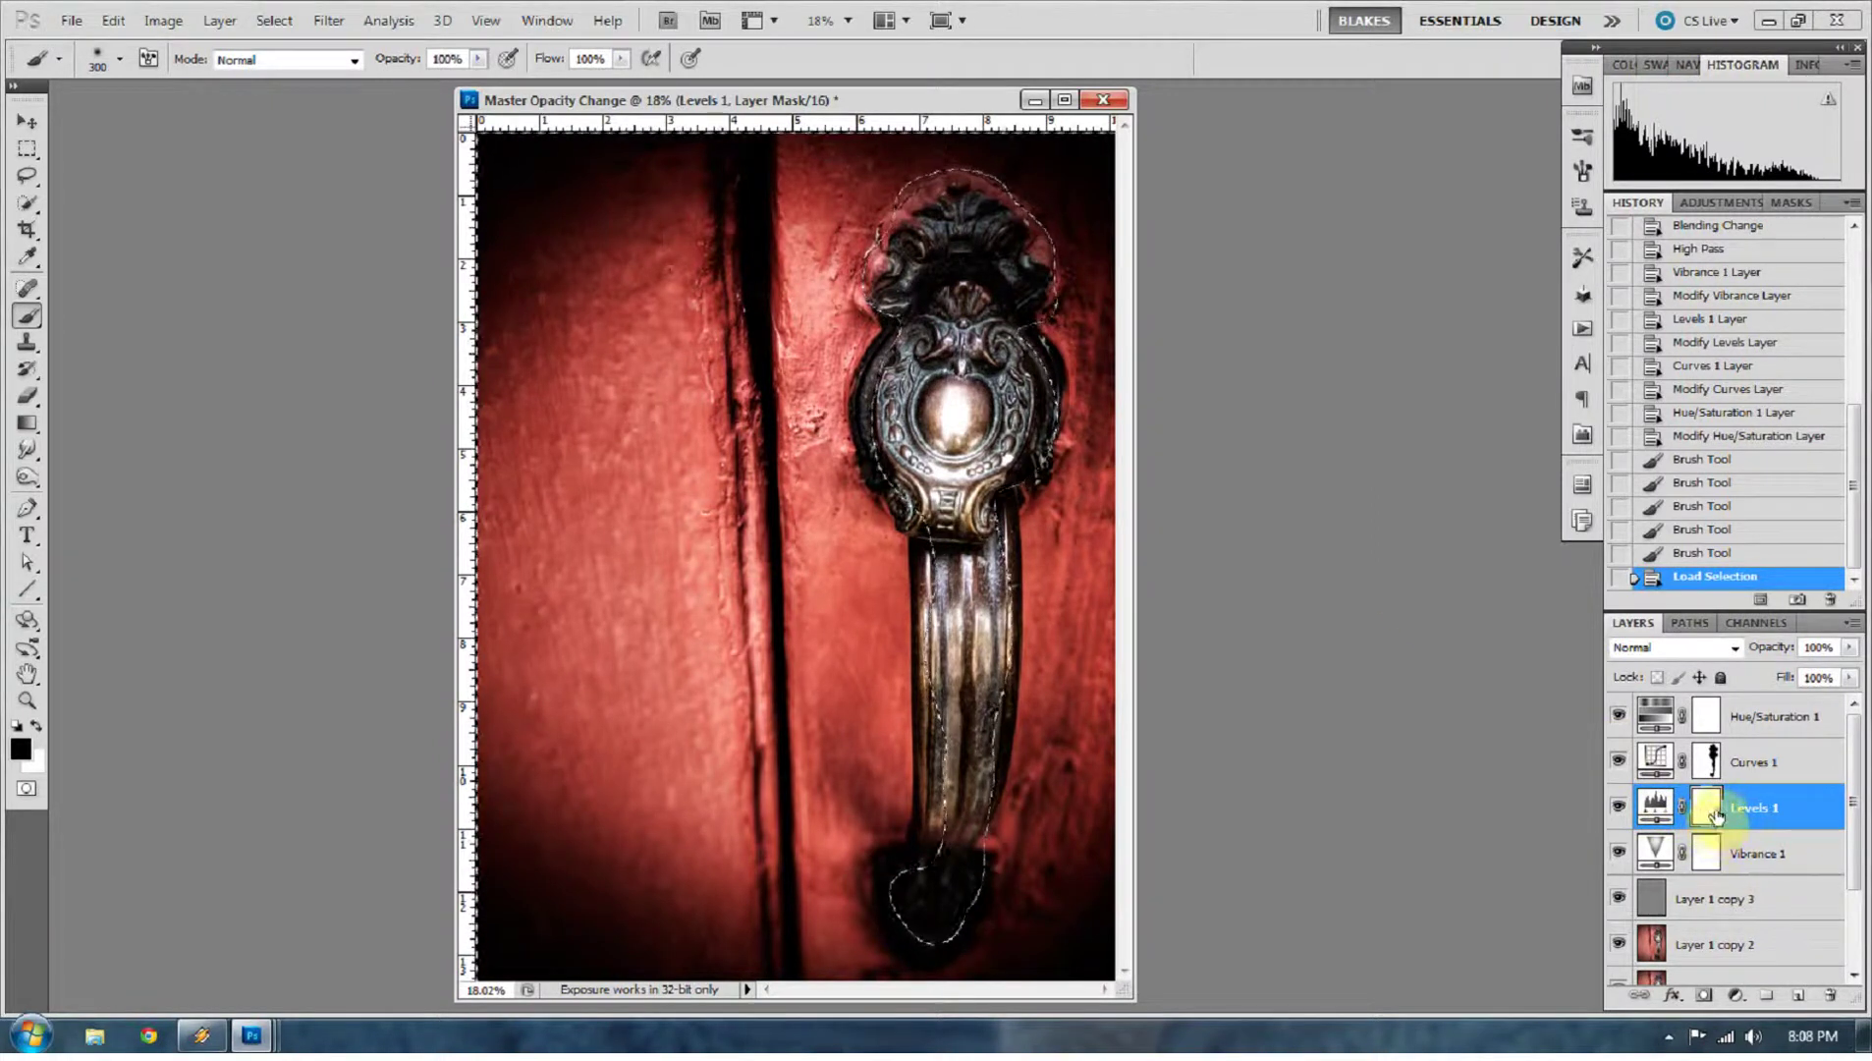
Fill the selection on the Levels 1 mask with Black, deselect, and invert the mask
{"action": "left_click", "coordinate": [113, 21]}
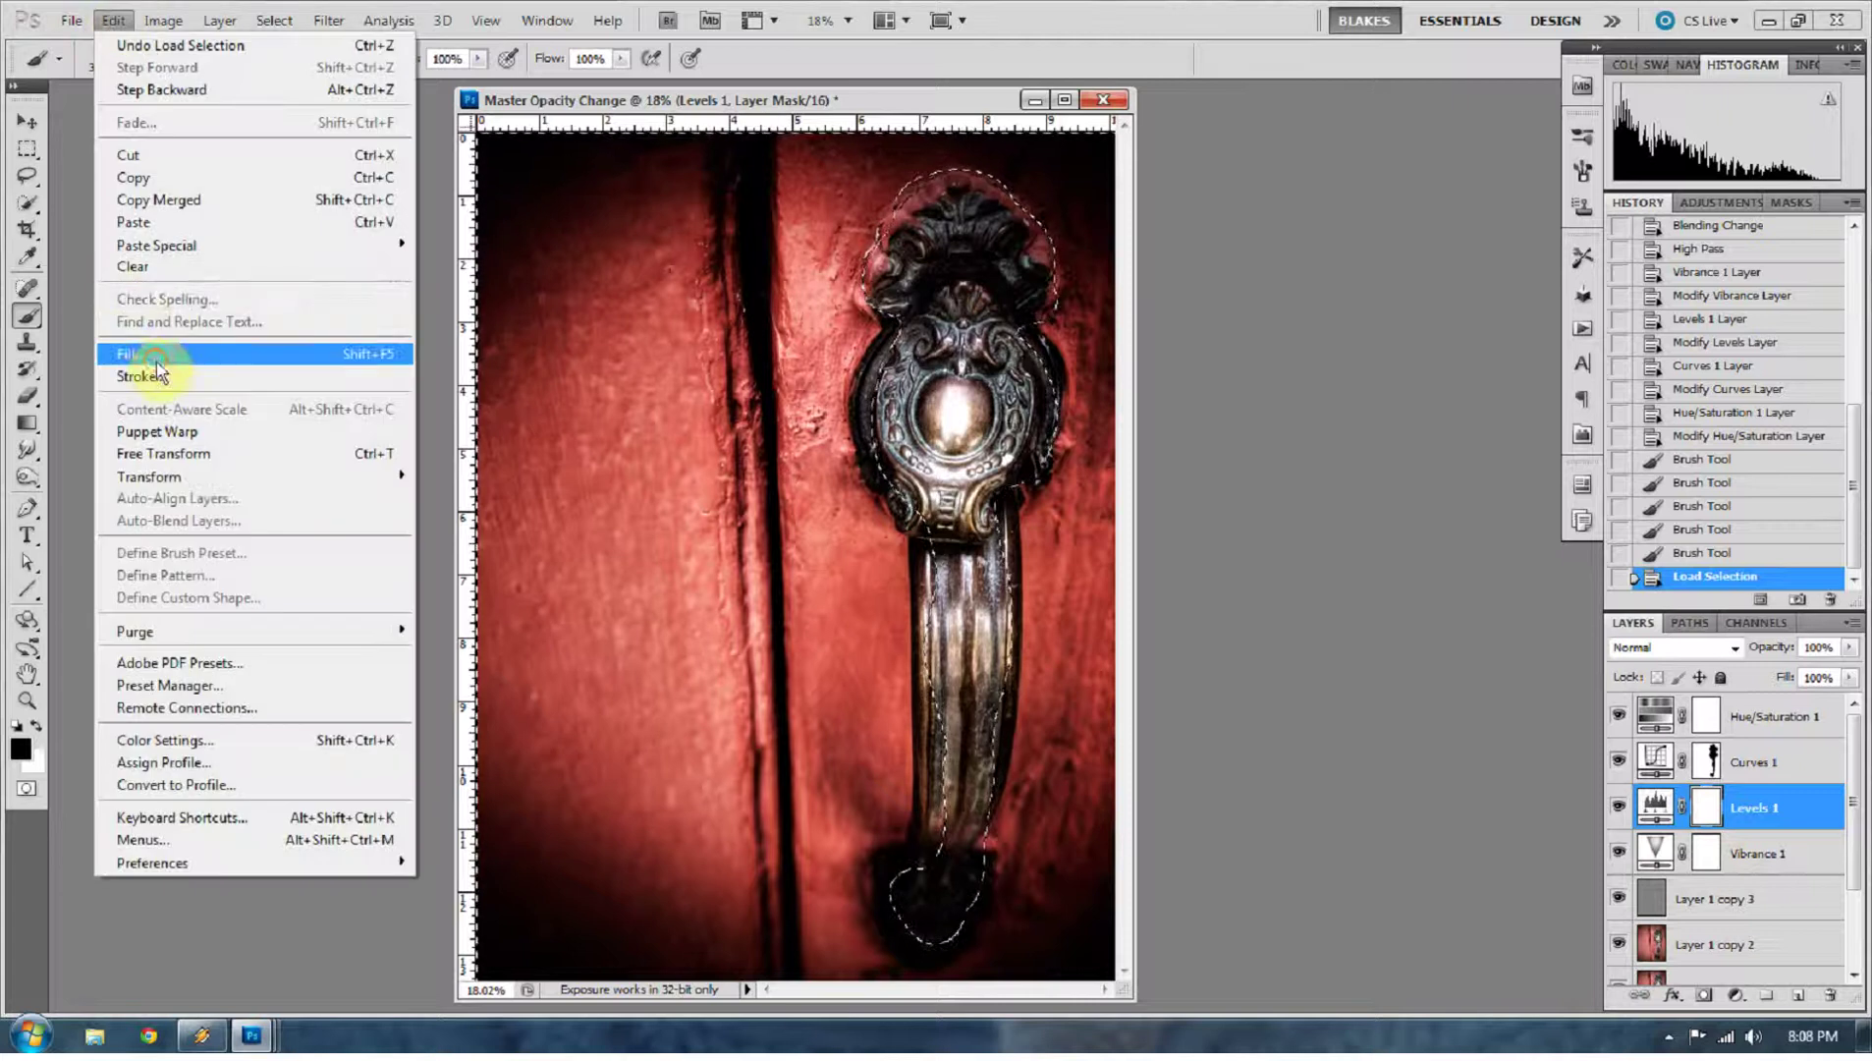
{"action": "left_click", "coordinate": [149, 354]}
{"action": "left_click", "coordinate": [1095, 540]}
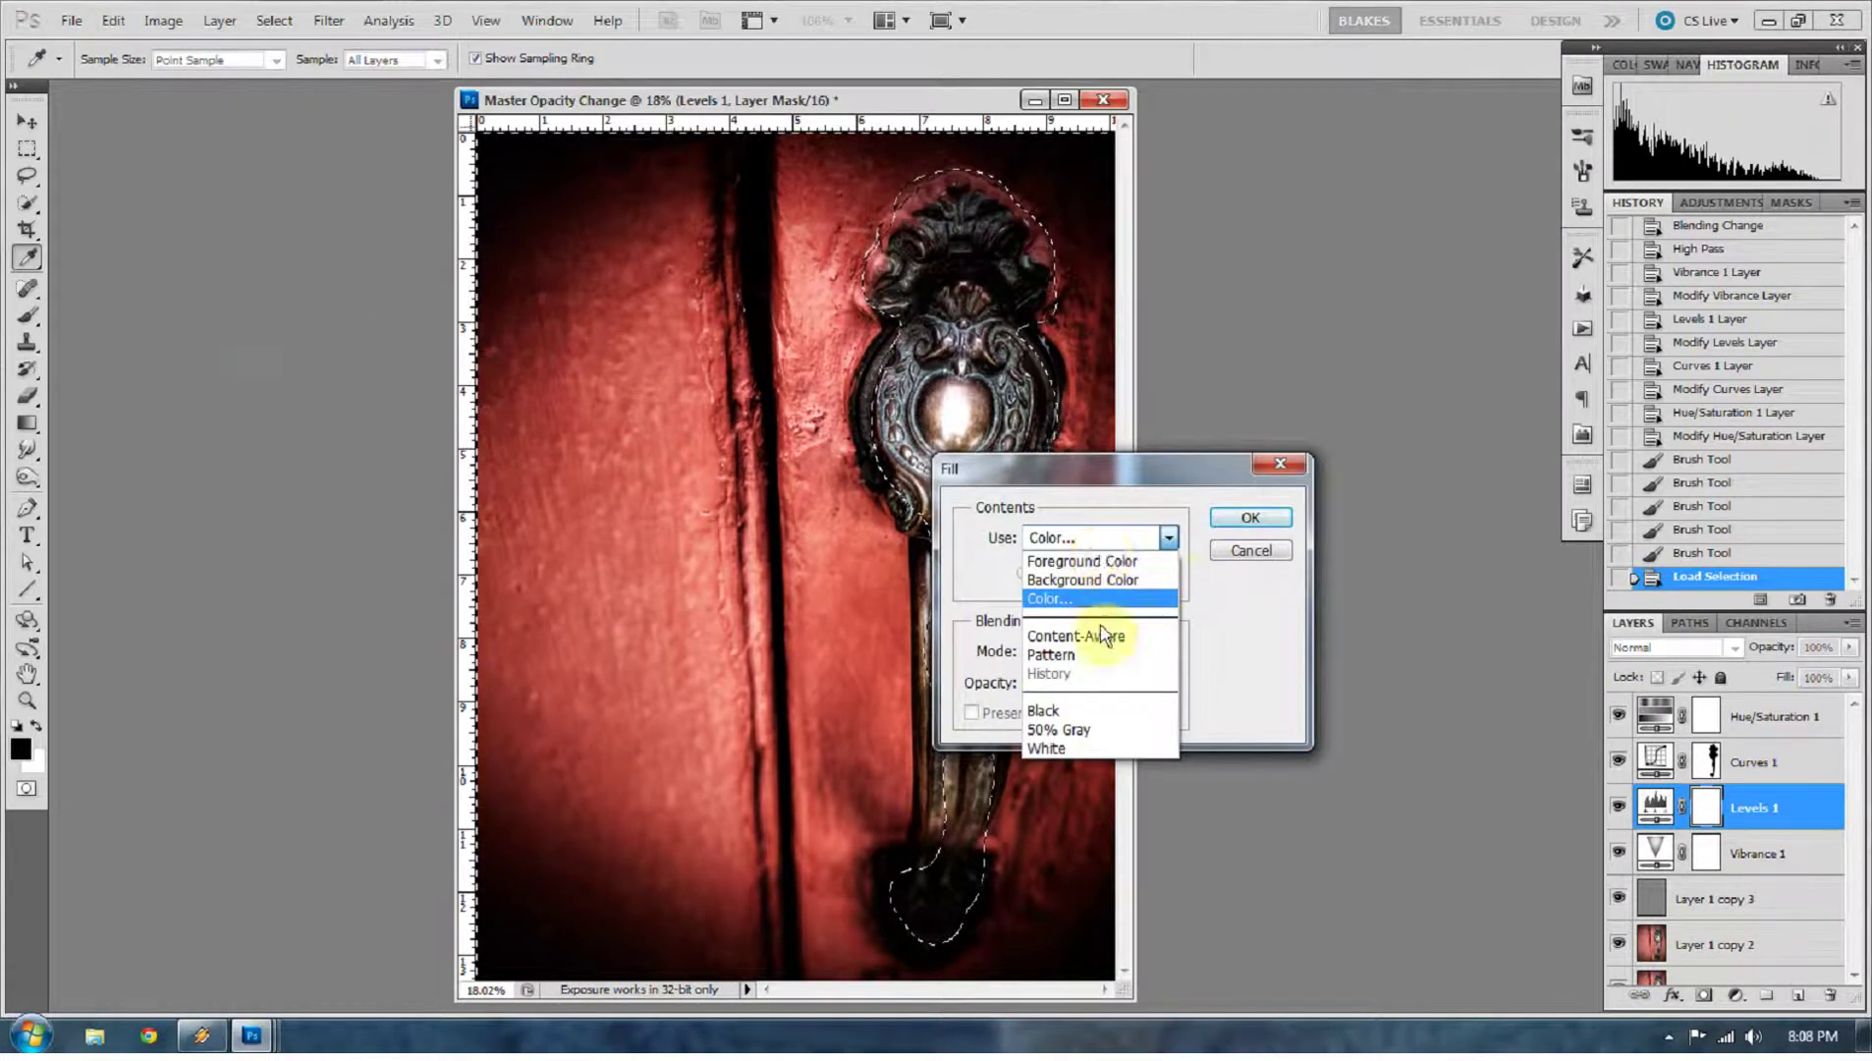
{"action": "left_click", "coordinate": [1087, 711]}
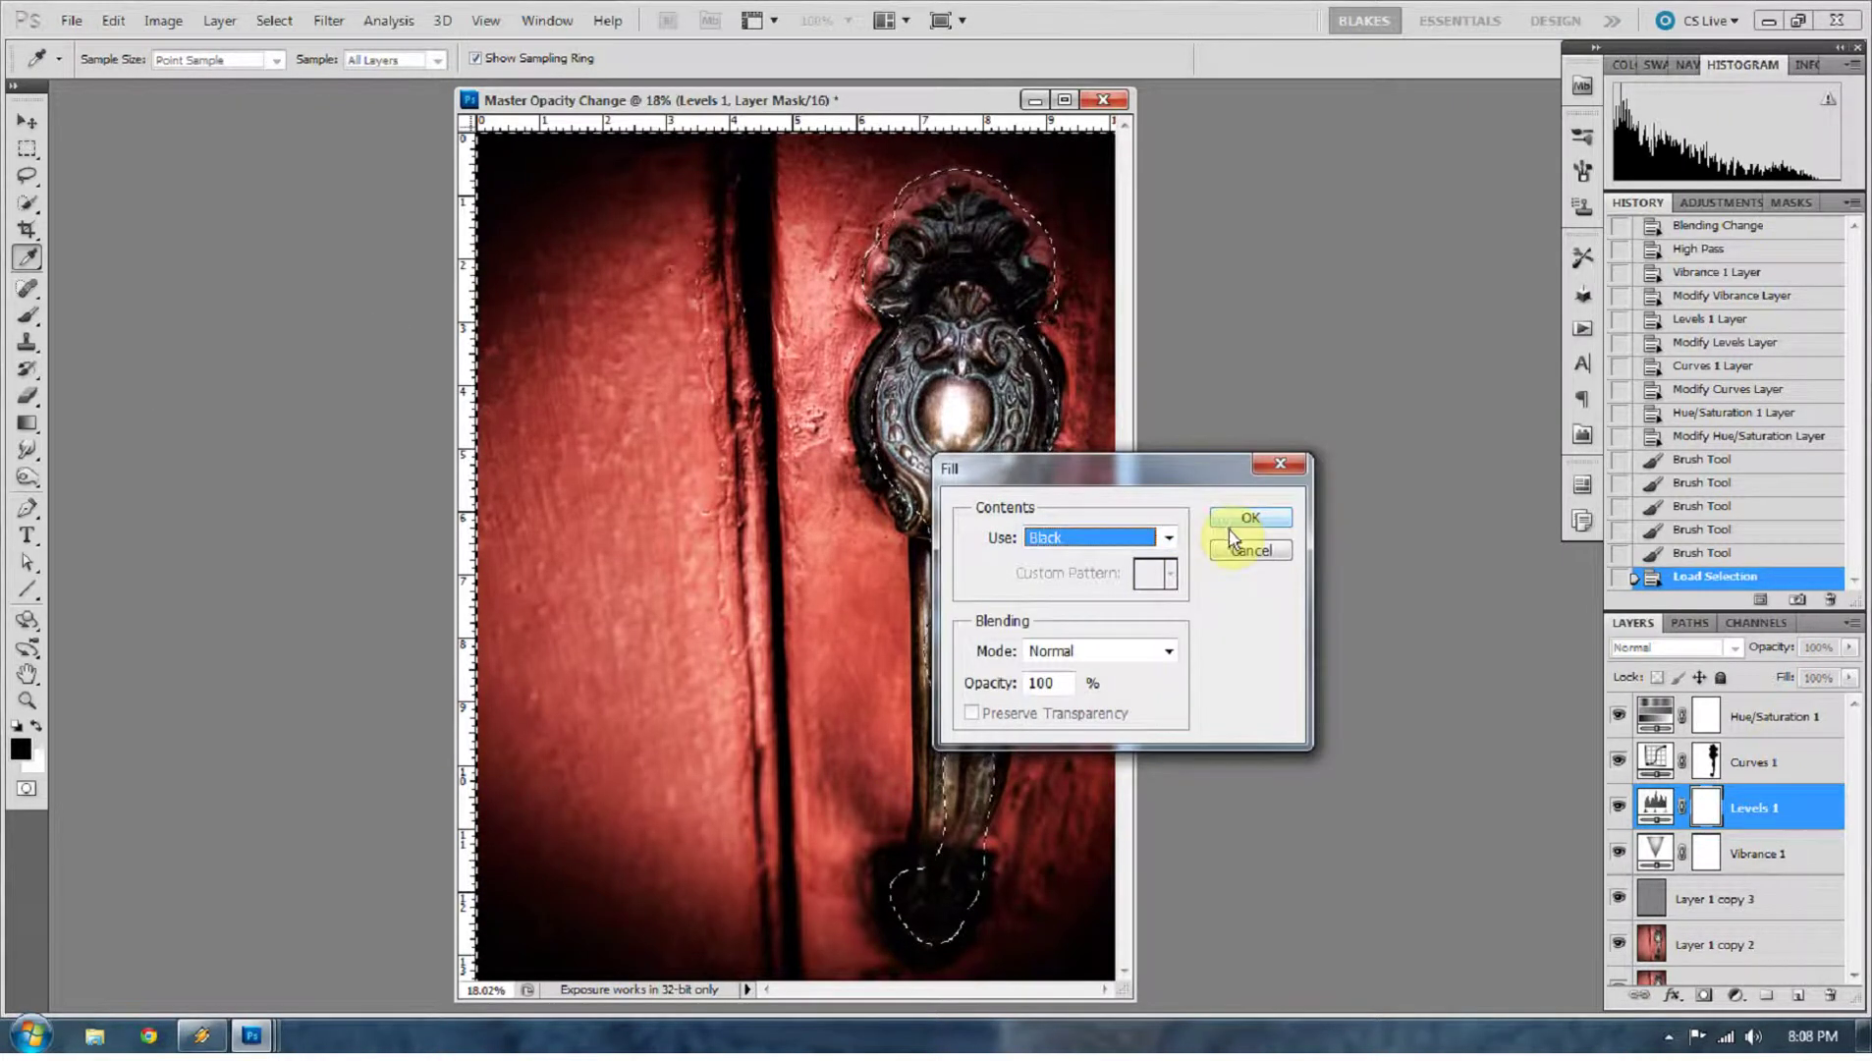
{"action": "left_click", "coordinate": [1222, 525]}
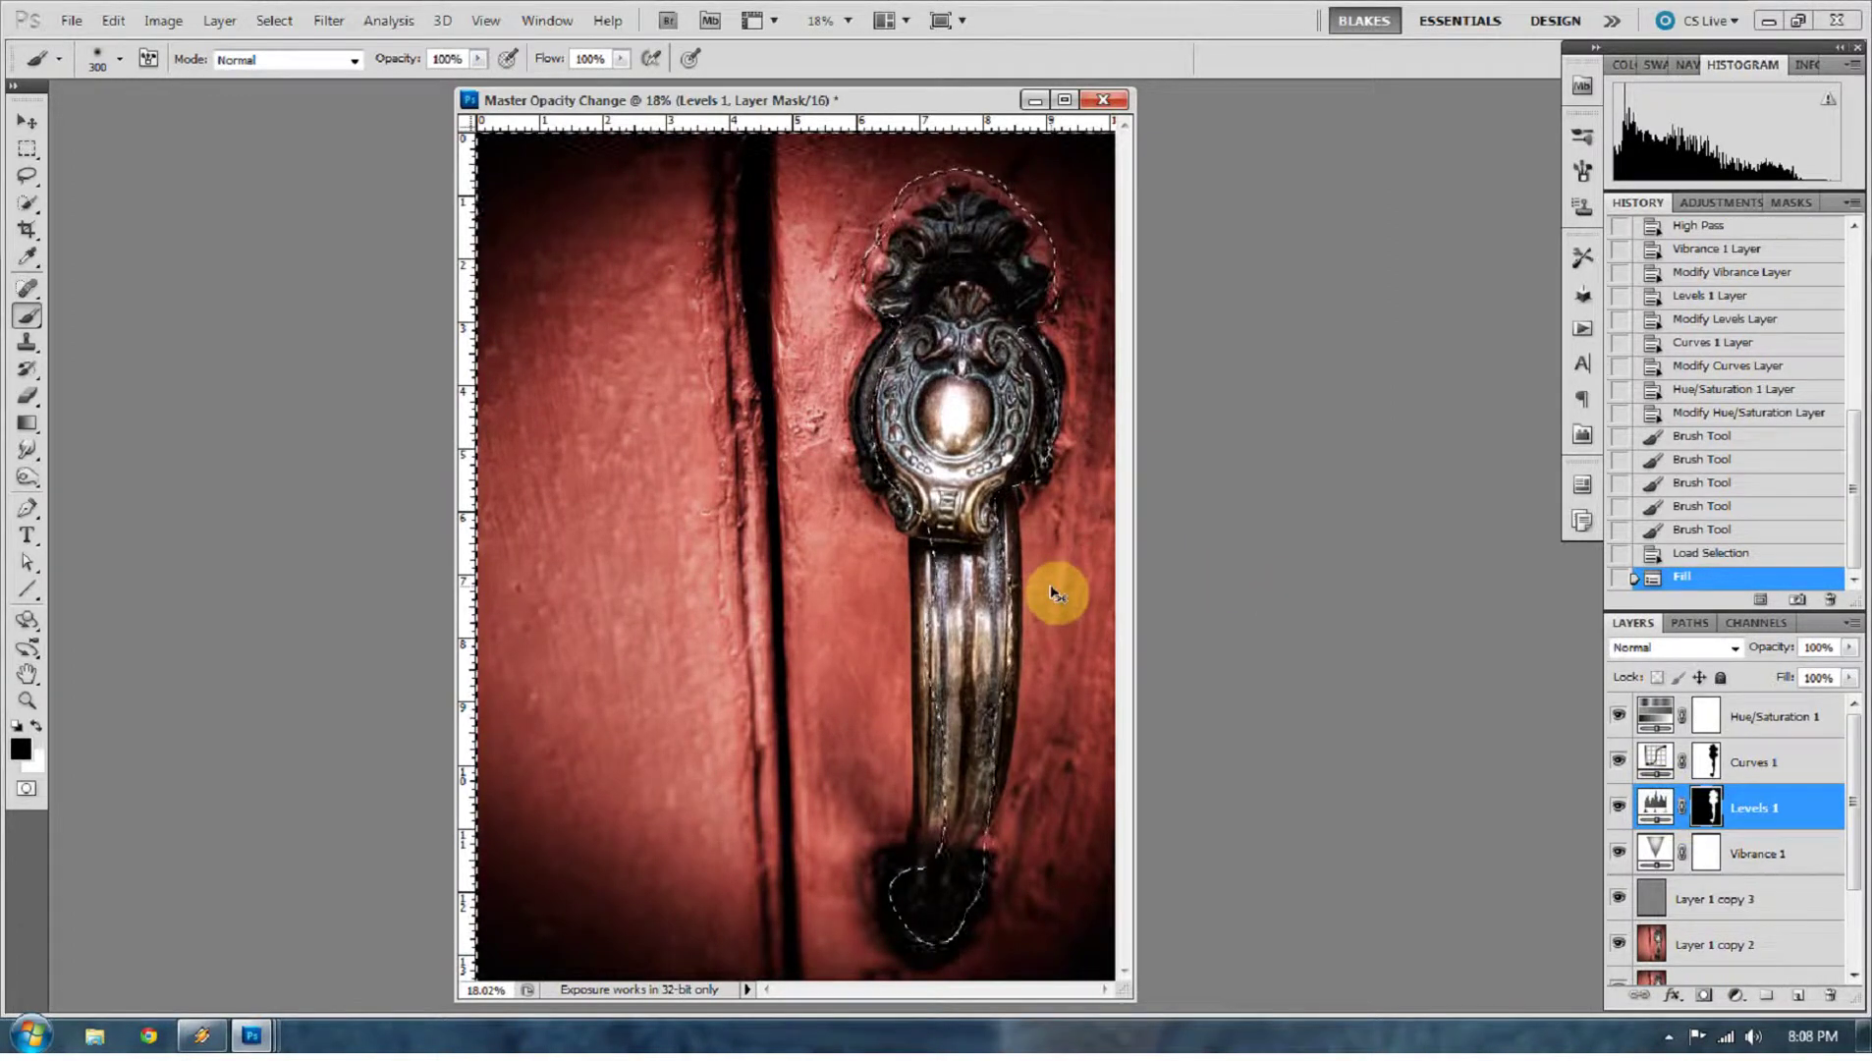
{"action": "key", "text": "ctrl+d"}
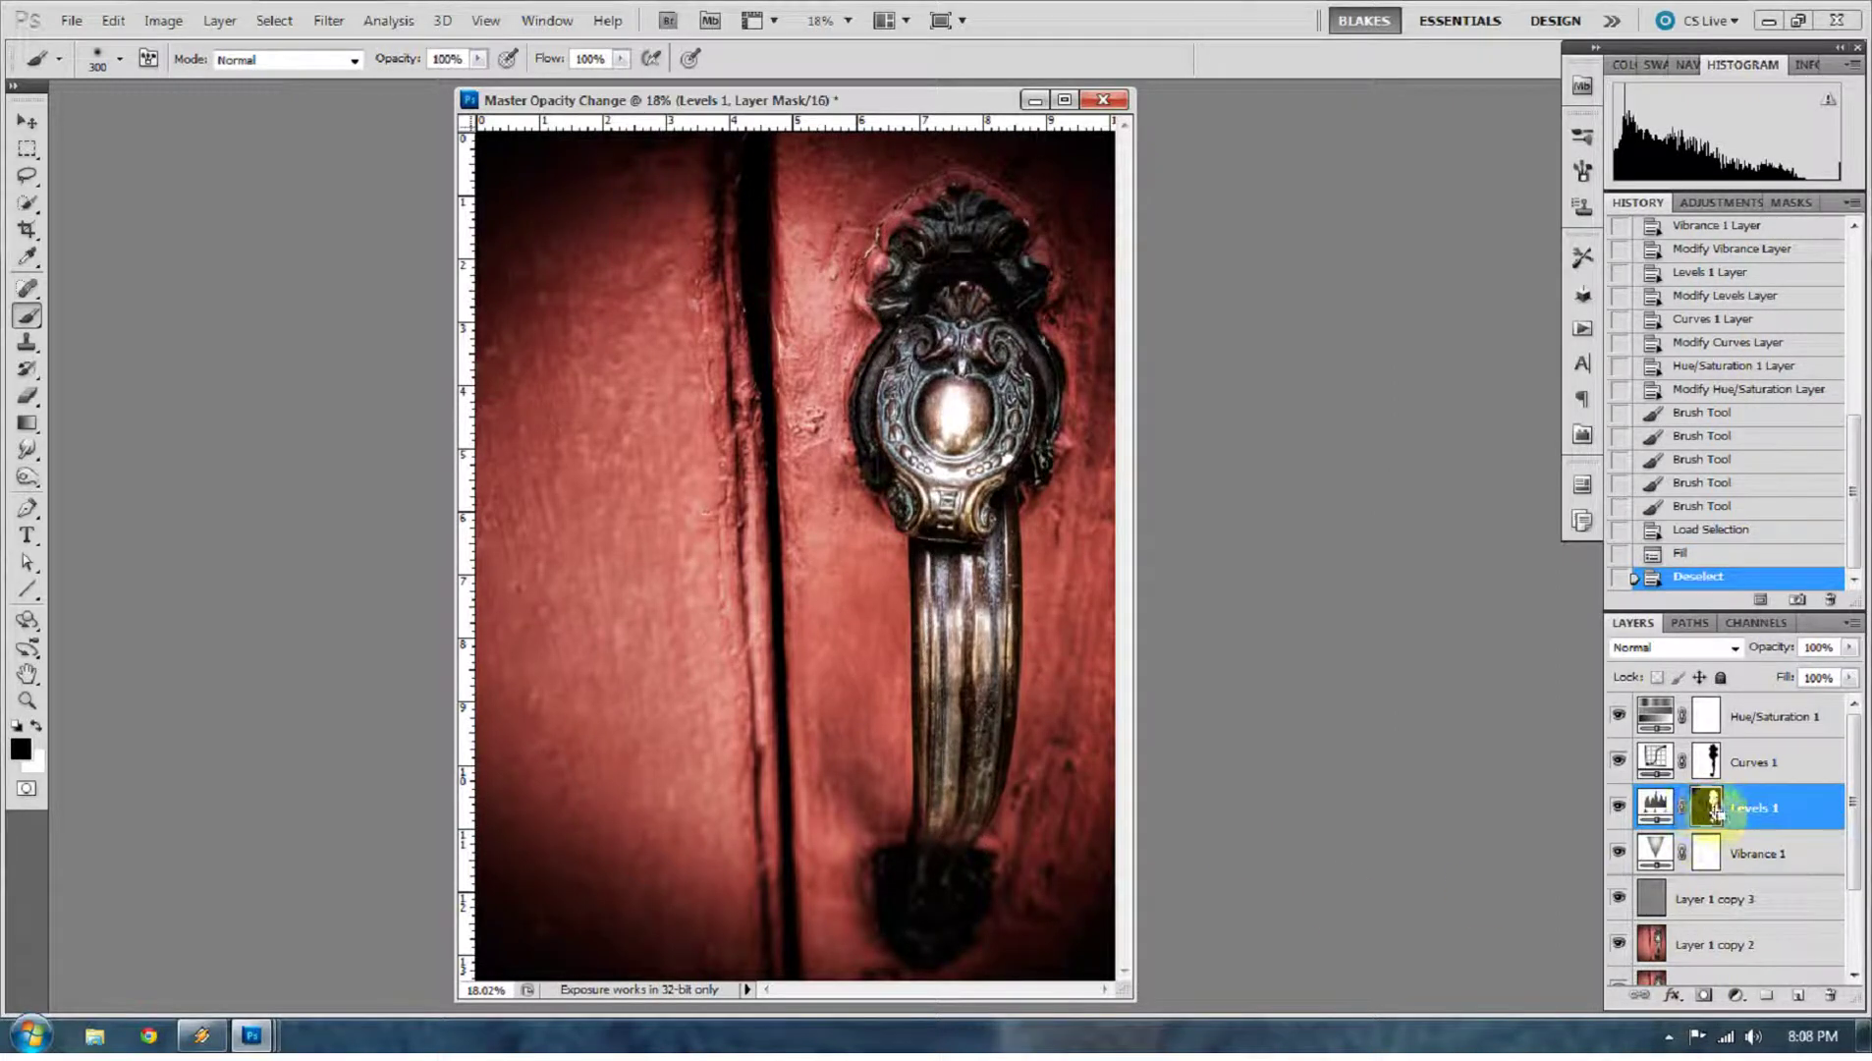
{"action": "key", "text": "ctrl+i"}
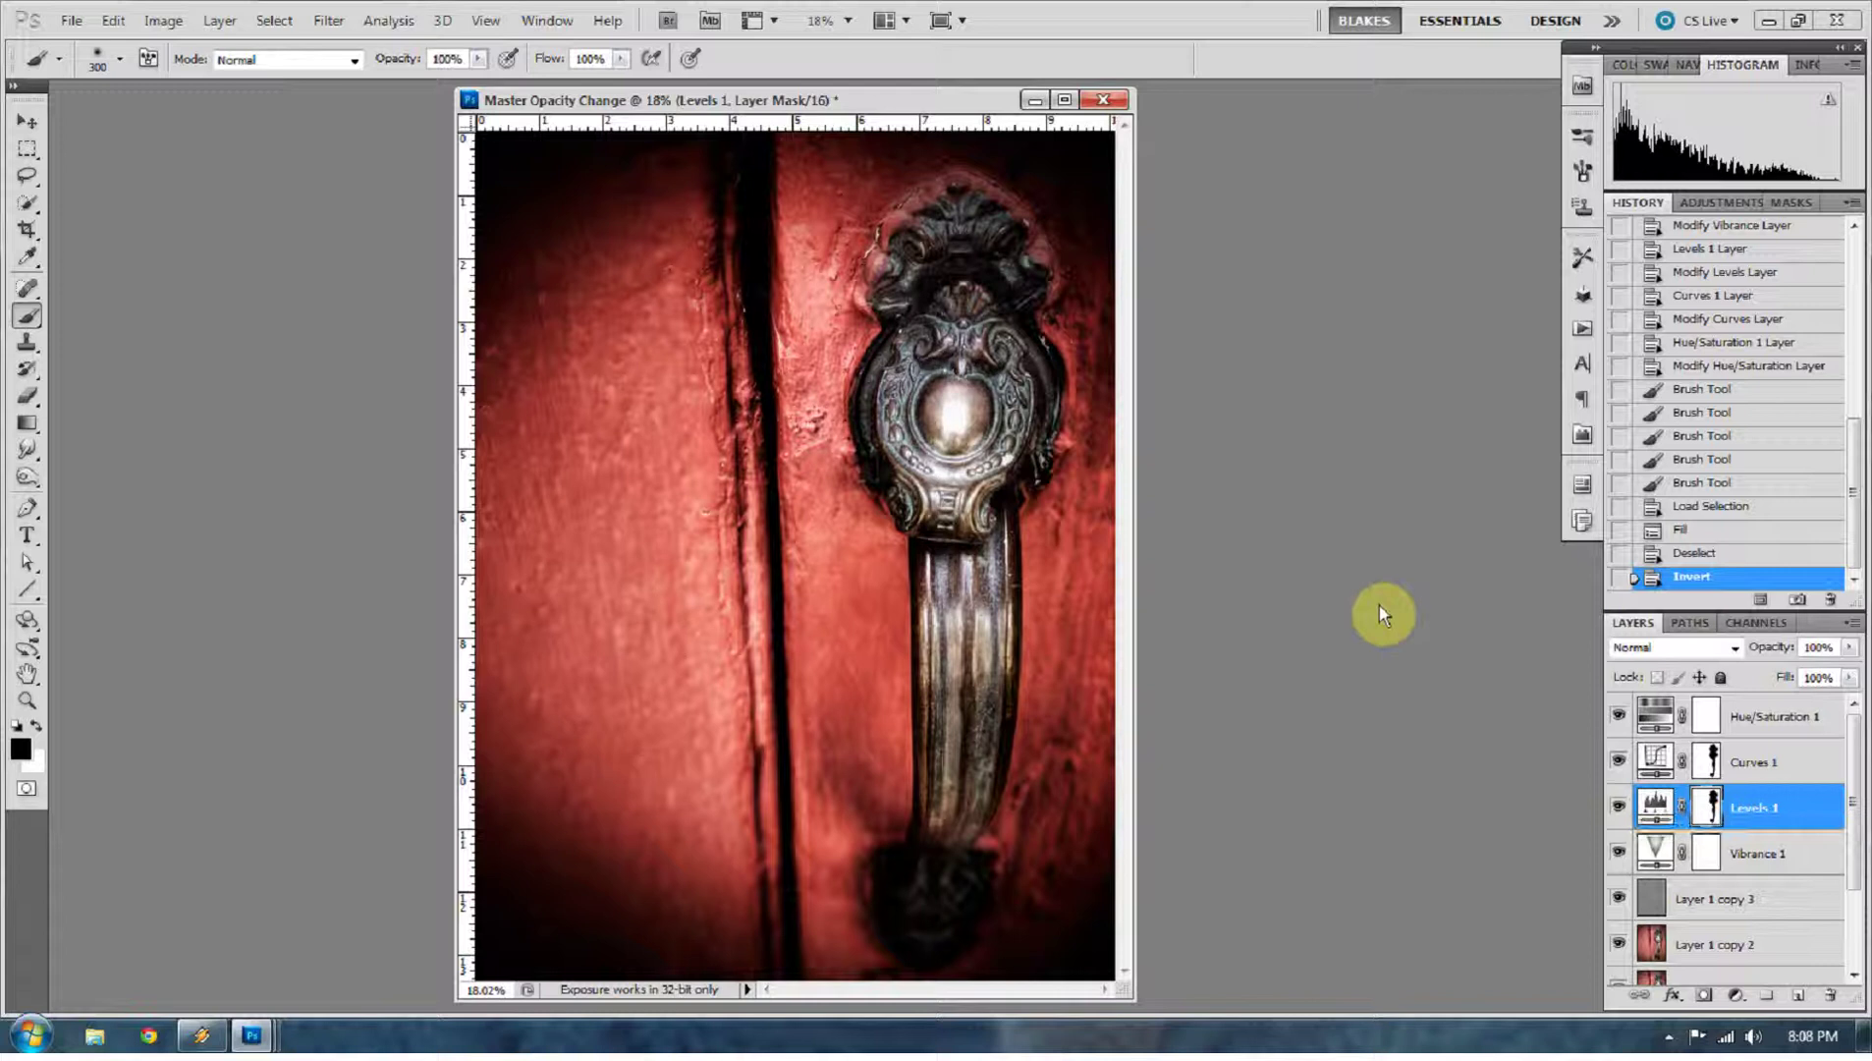
Bring up the original unedited _7086736.ORF photo from the taskbar
{"action": "mouse_move", "coordinate": [935, 127]}
{"action": "left_mouse_down"}
{"action": "mouse_move", "coordinate": [647, 113]}
{"action": "mouse_move", "coordinate": [918, 128]}
{"action": "left_mouse_up"}
{"action": "mouse_move", "coordinate": [257, 1031]}
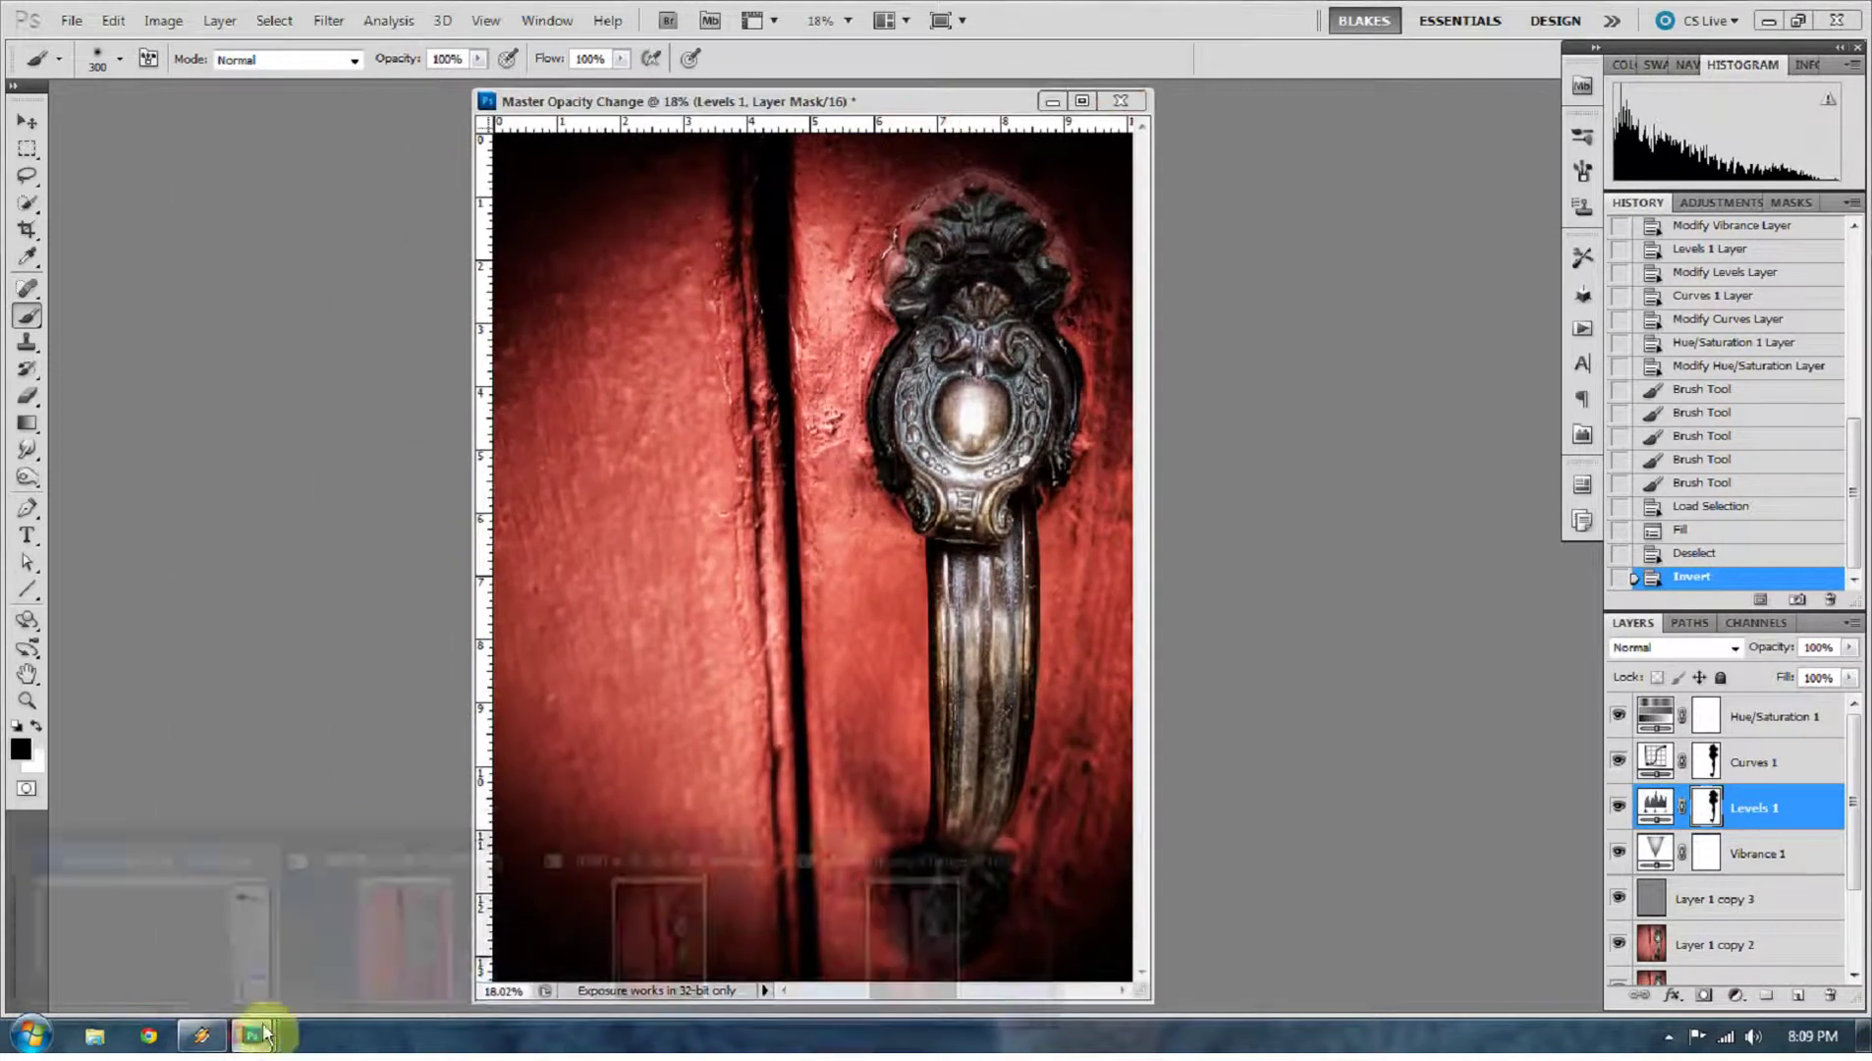
{"action": "left_click", "coordinate": [432, 853]}
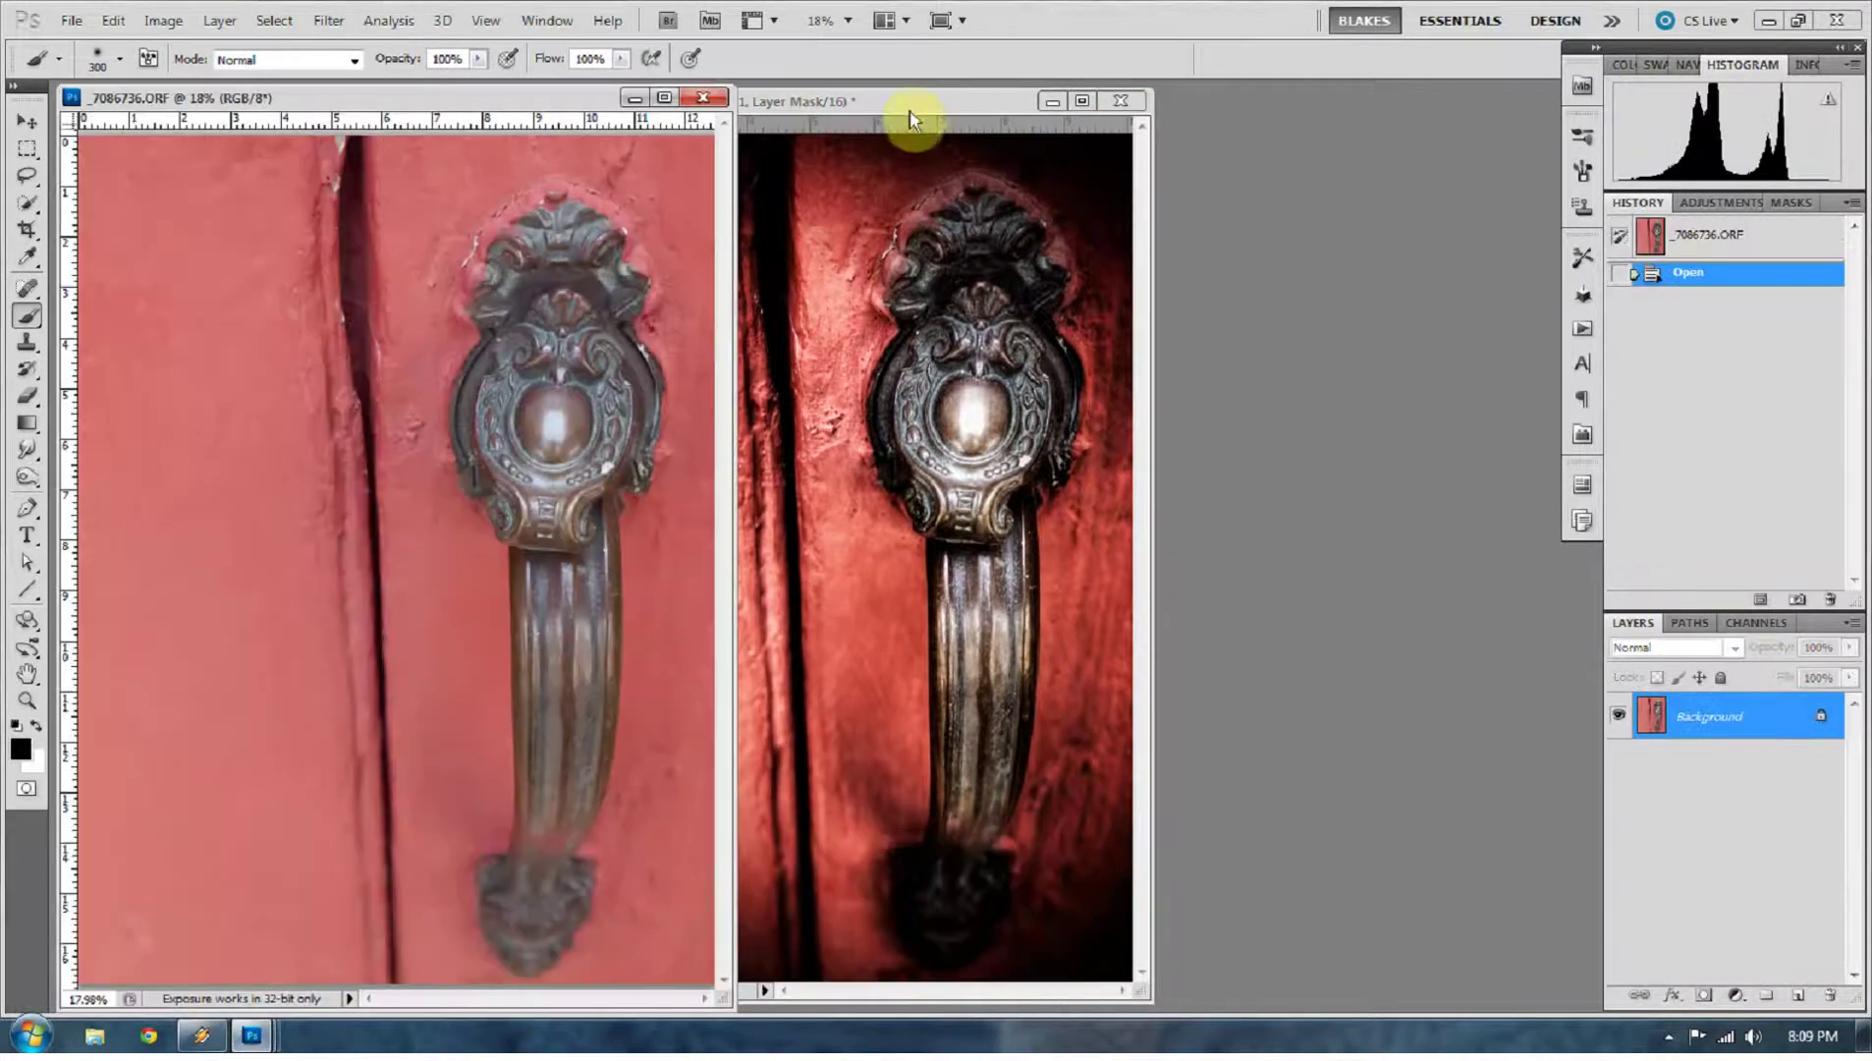
Place the edited image beside the original and brighten the knob through the Levels 1 mask
{"action": "left_click_drag", "start_coordinate": [908, 102], "coordinate": [1178, 103]}
{"action": "mouse_move", "coordinate": [1125, 589]}
{"action": "left_mouse_down"}
{"action": "mouse_move", "coordinate": [1109, 533]}
{"action": "mouse_move", "coordinate": [1159, 581]}
{"action": "mouse_move", "coordinate": [1124, 600]}
{"action": "mouse_move", "coordinate": [1108, 712]}
{"action": "left_mouse_up"}
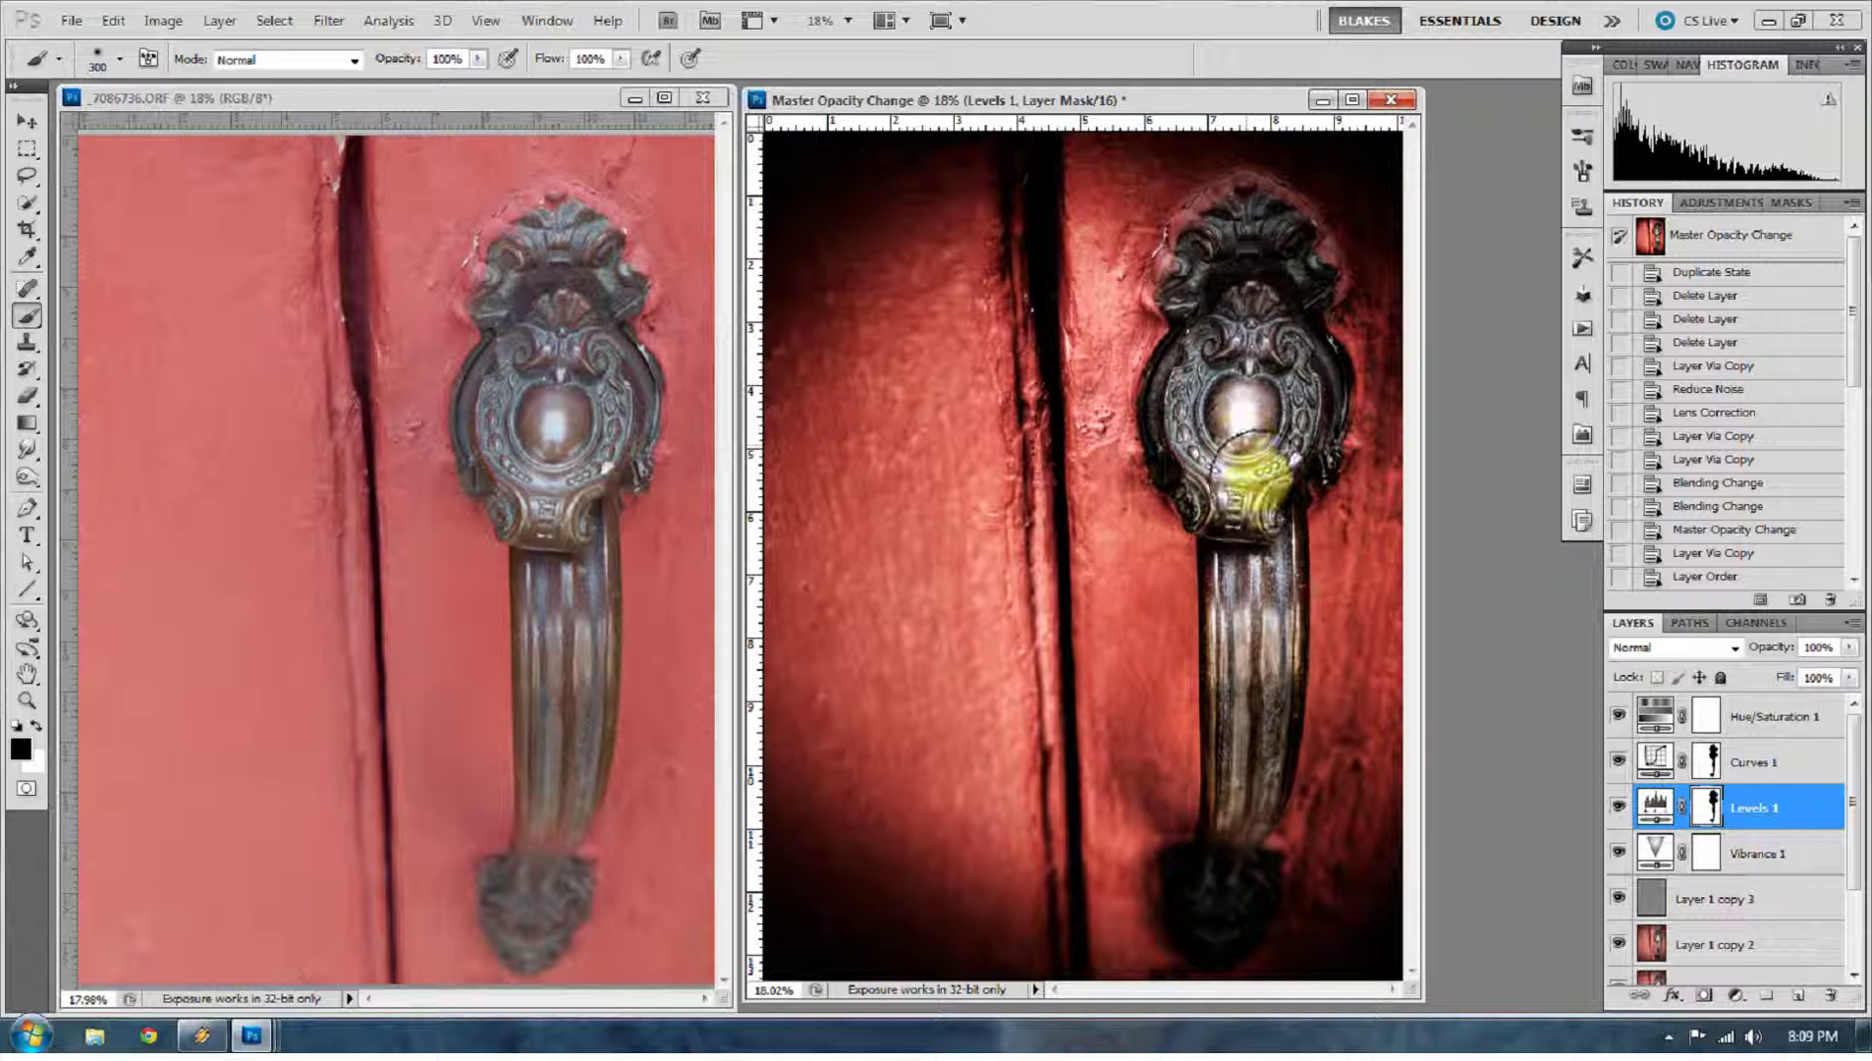
{"action": "left_click", "coordinate": [1246, 432]}
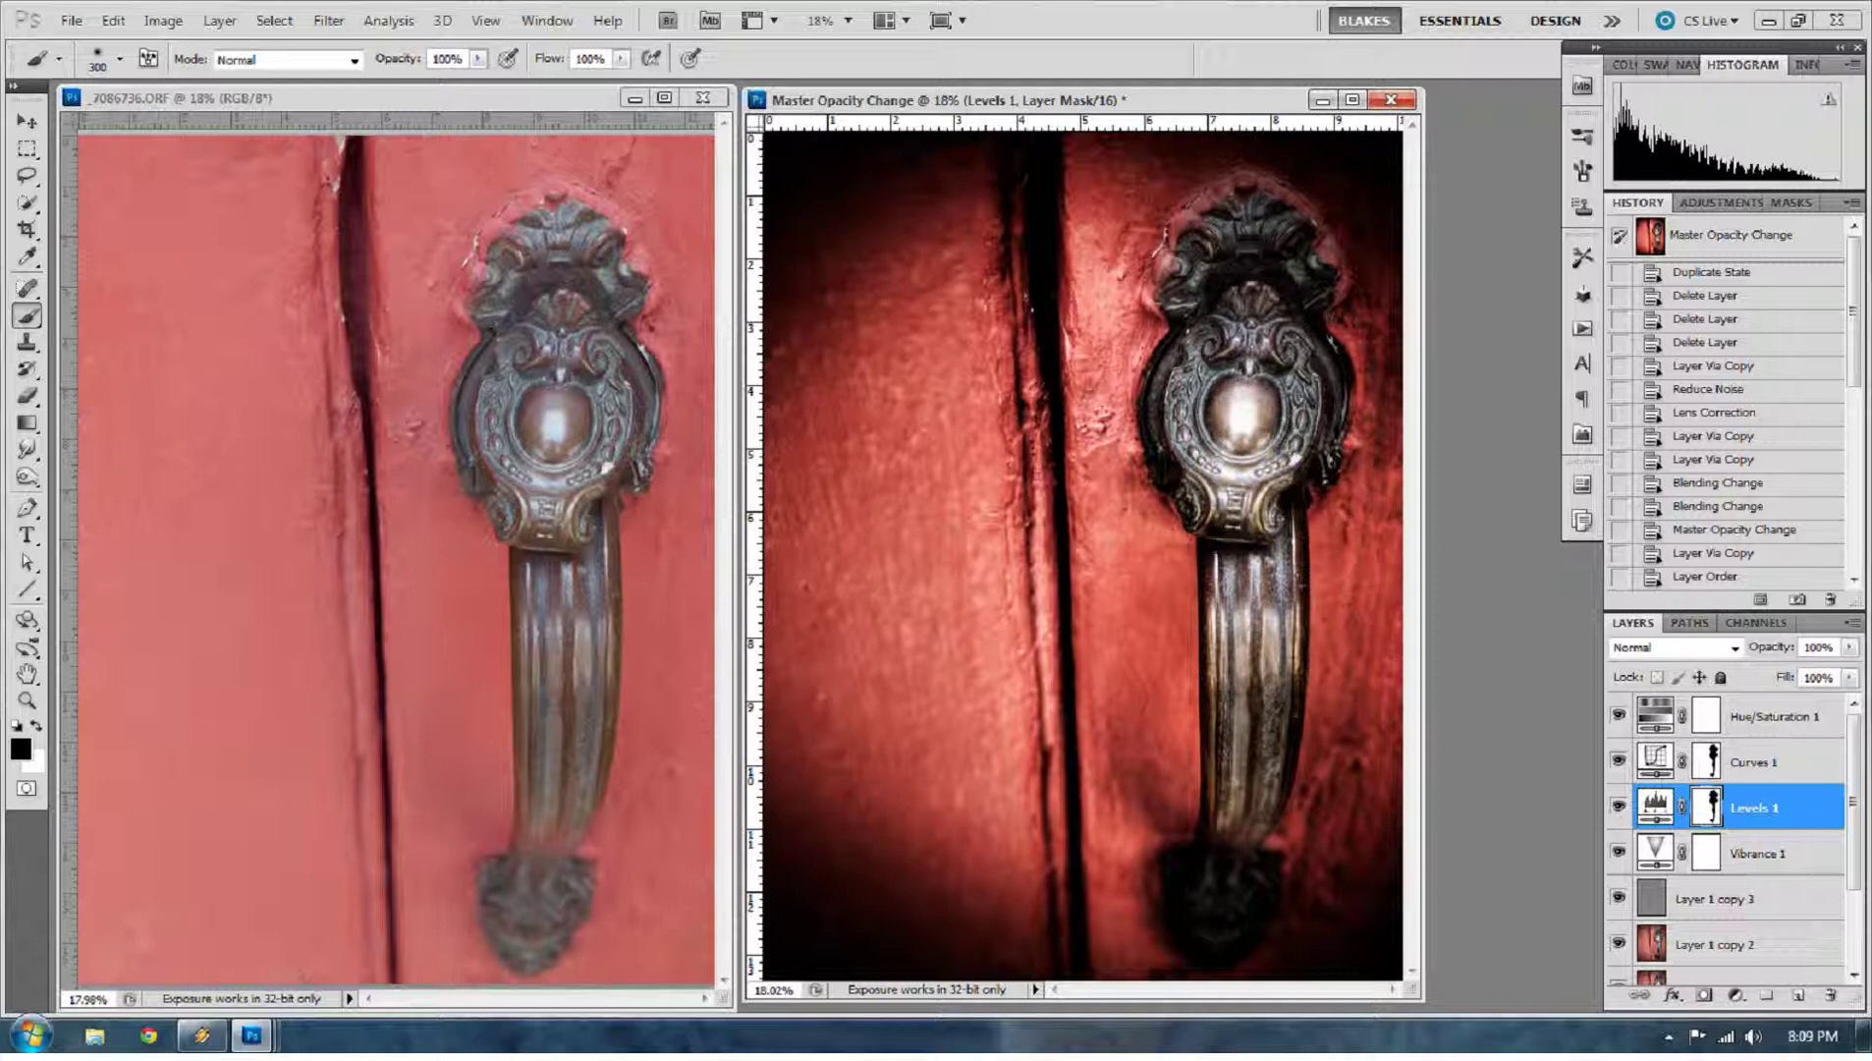